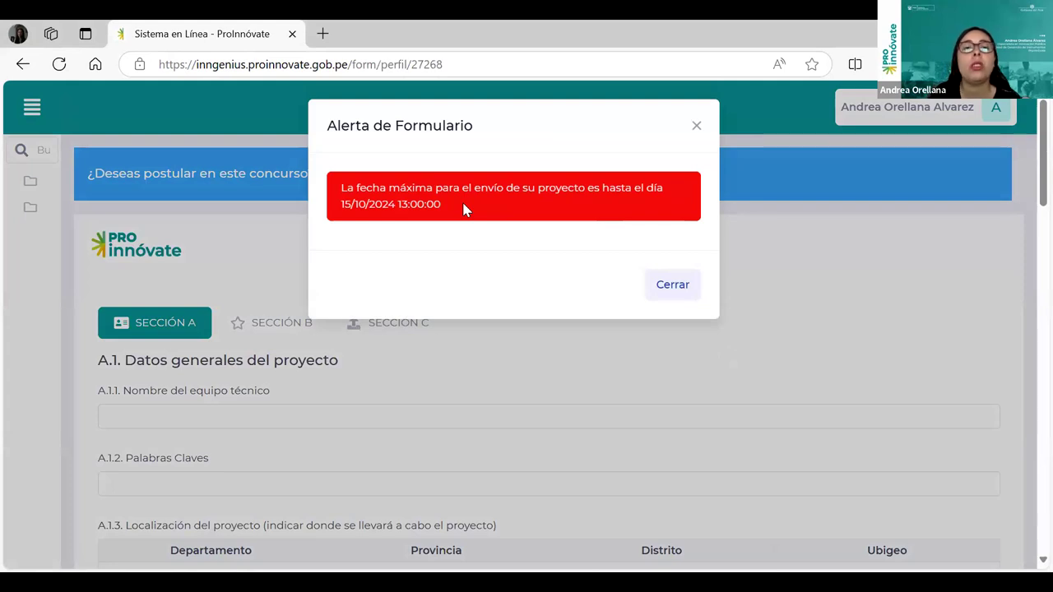
Dismiss the deadline alert, choose to apply, and enter the entity's RUC.
{"action": "left_click", "coordinate": [686, 286]}
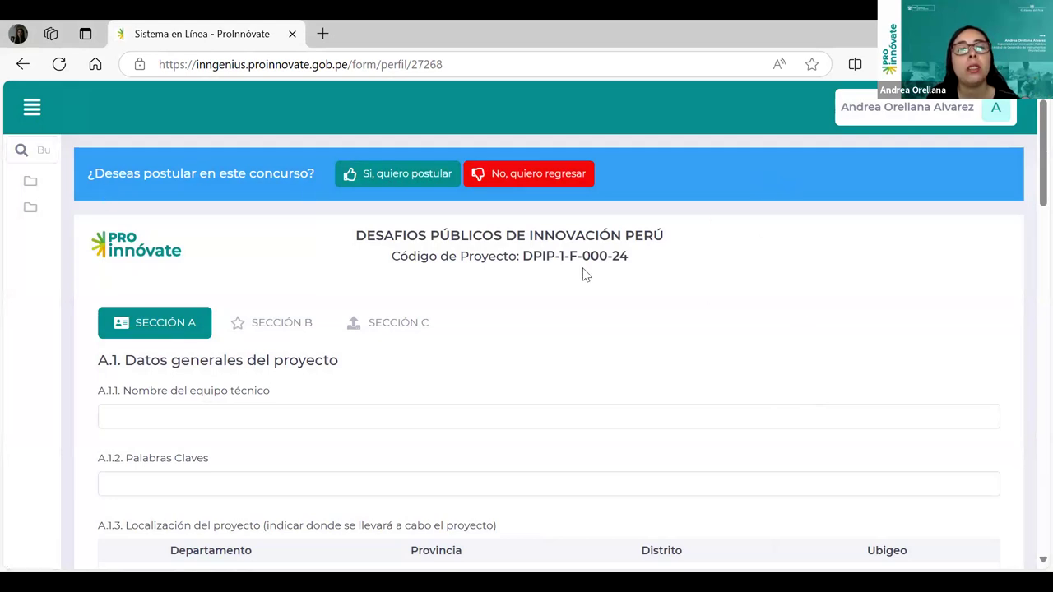
{"action": "left_click", "coordinate": [414, 188]}
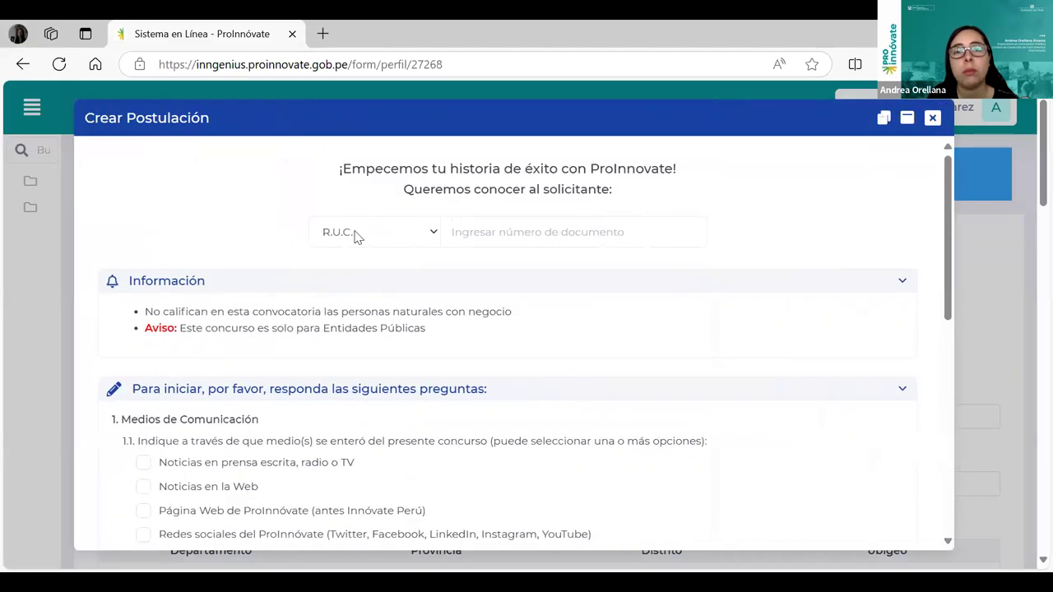
{"action": "left_click", "coordinate": [596, 232]}
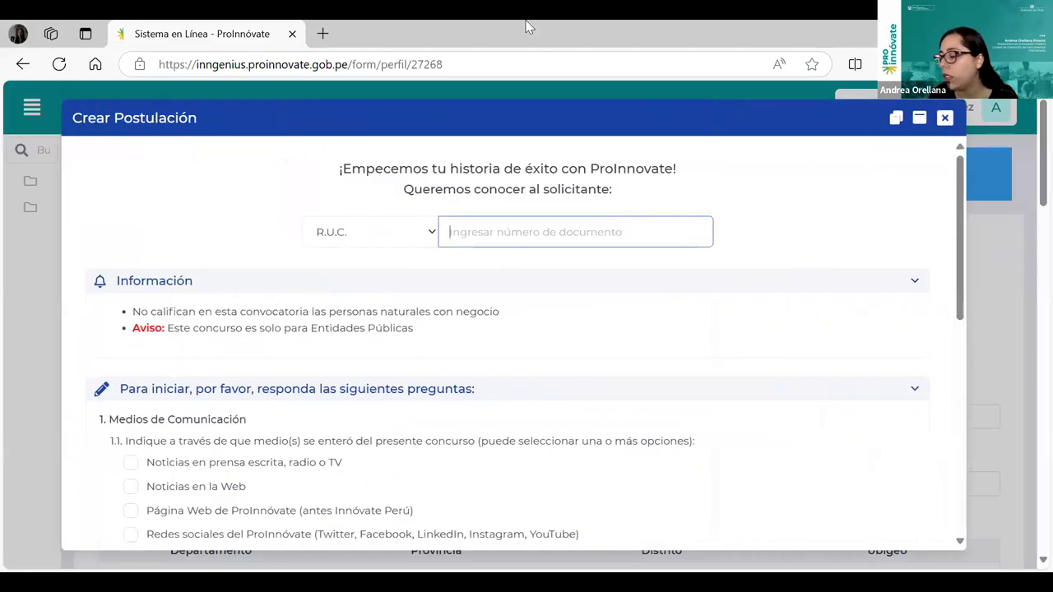
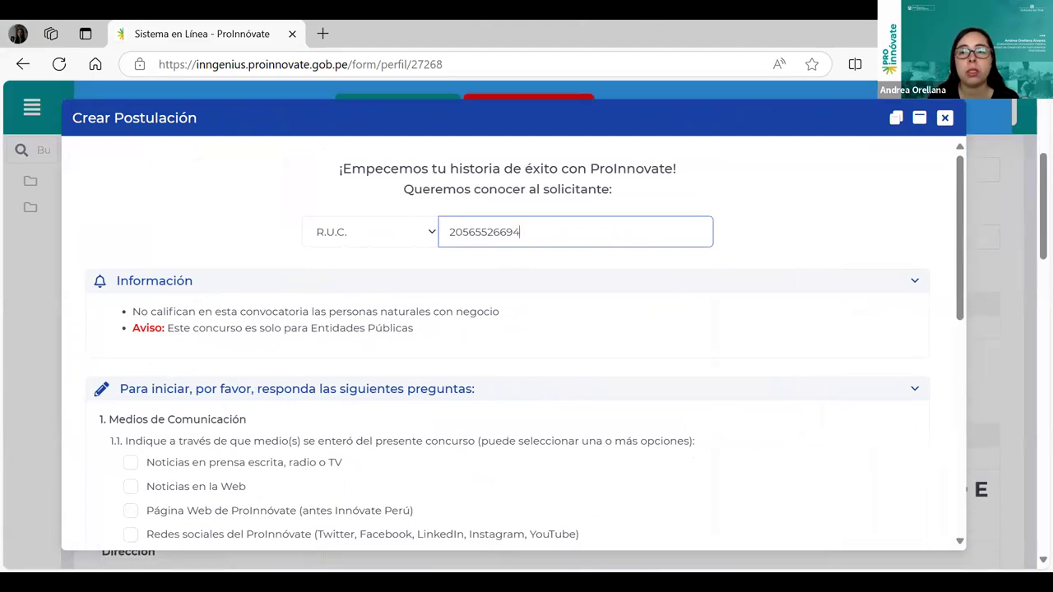
Mark Redes sociales as source and Contar con asistencia técnica as motivation, then confirm with SI.
{"action": "left_click", "coordinate": [424, 536]}
{"action": "left_click_drag", "start_coordinate": [961, 210], "coordinate": [970, 281]}
{"action": "scroll", "coordinate": [967, 280], "scroll_direction": "down", "scroll_amount": 1}
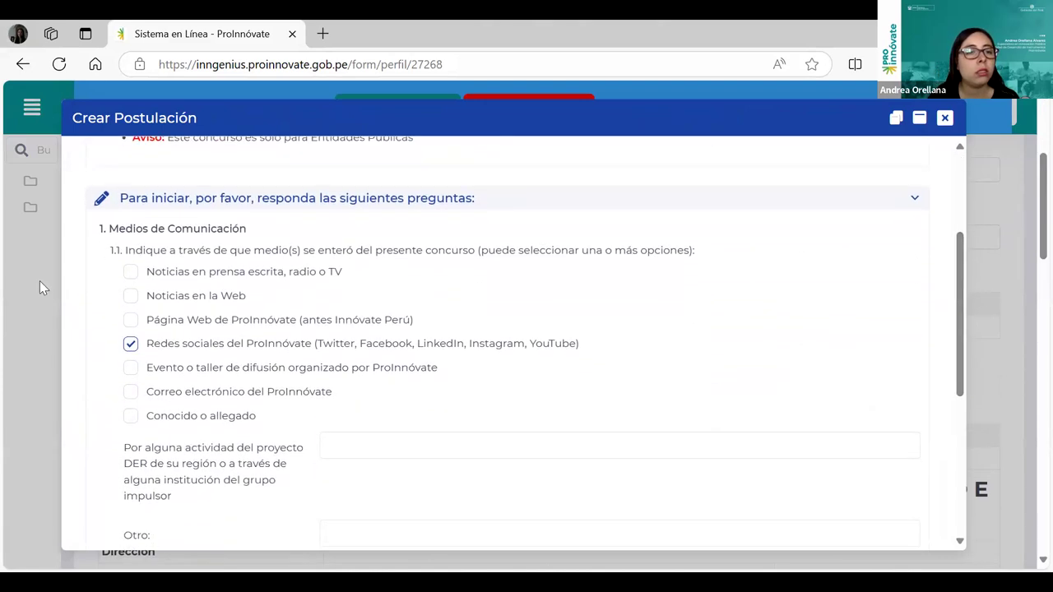
{"action": "scroll", "coordinate": [266, 439], "scroll_direction": "down", "scroll_amount": 3}
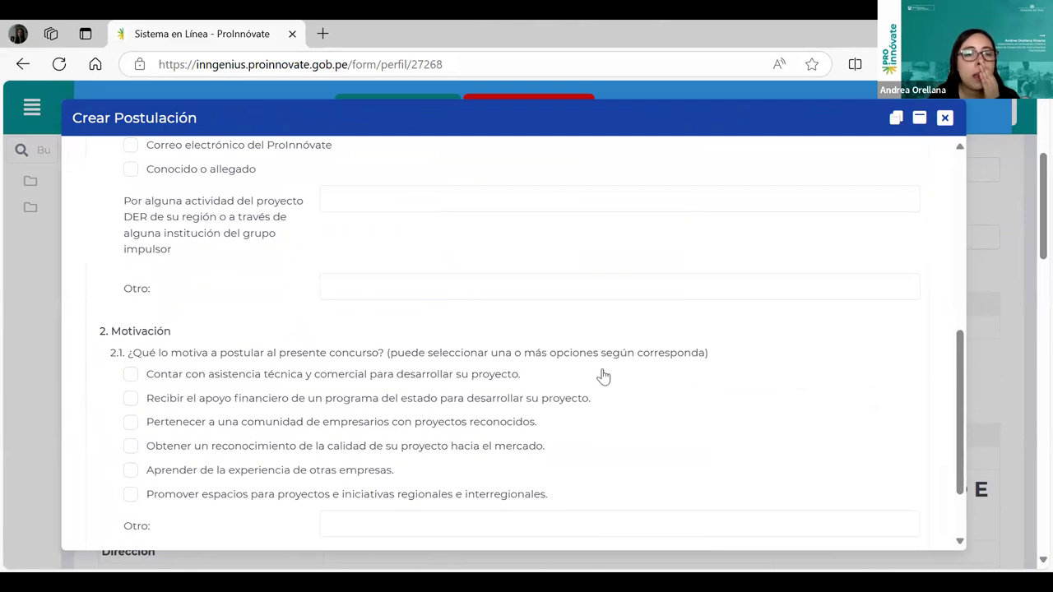
{"action": "left_click", "coordinate": [132, 375]}
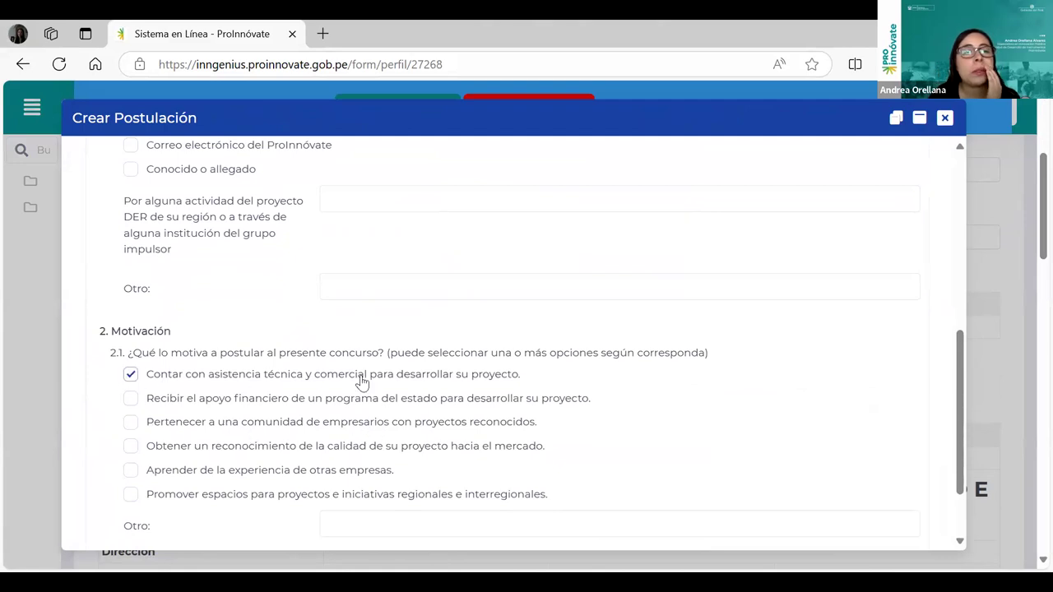
{"action": "scroll", "coordinate": [428, 385], "scroll_direction": "down", "scroll_amount": 1}
{"action": "scroll", "coordinate": [427, 385], "scroll_direction": "down", "scroll_amount": 1}
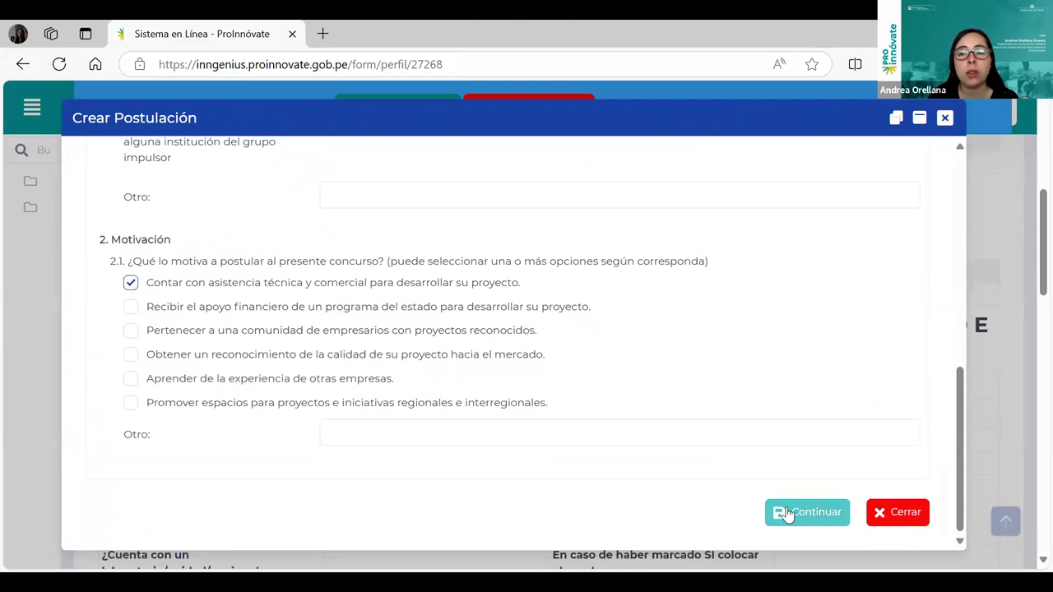
{"action": "left_click", "coordinate": [787, 511]}
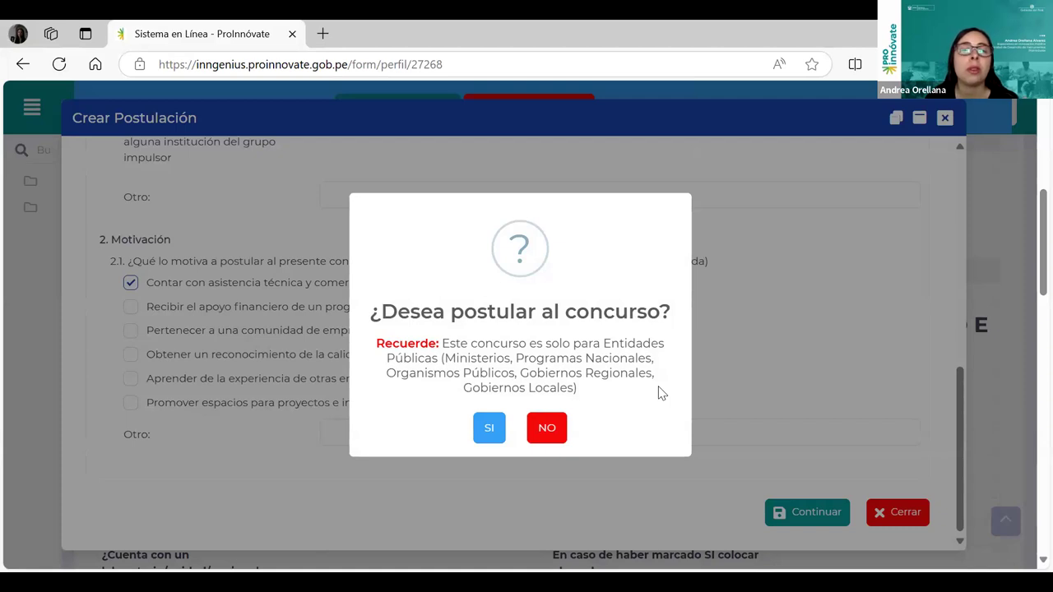
{"action": "left_click", "coordinate": [482, 432]}
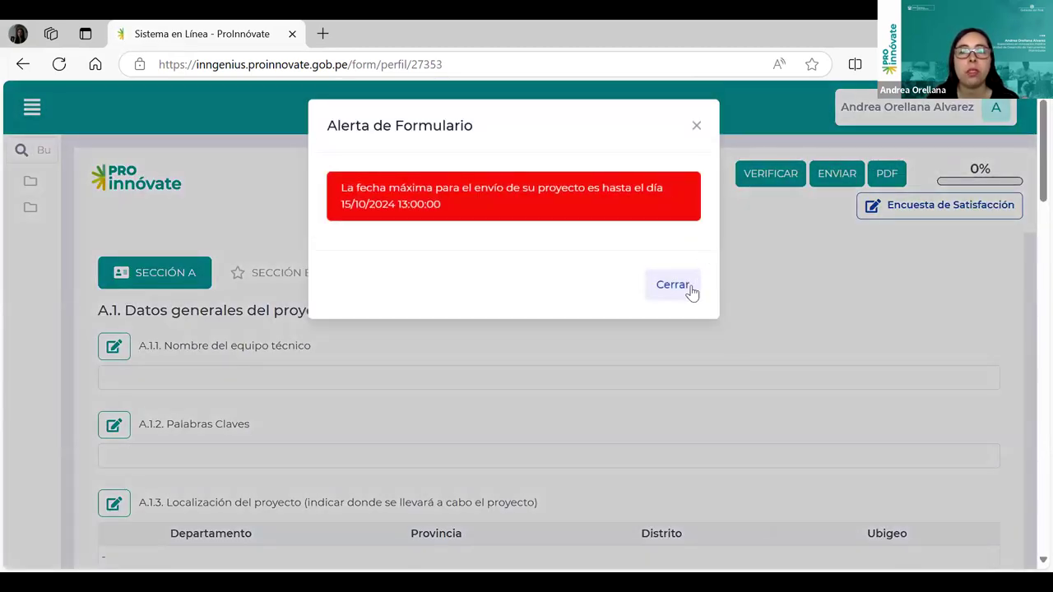
Close the deadline warning on DPIP-1-F-084-24 and scroll to the A.2.1 Entidad solicitante table.
{"action": "left_click", "coordinate": [673, 285]}
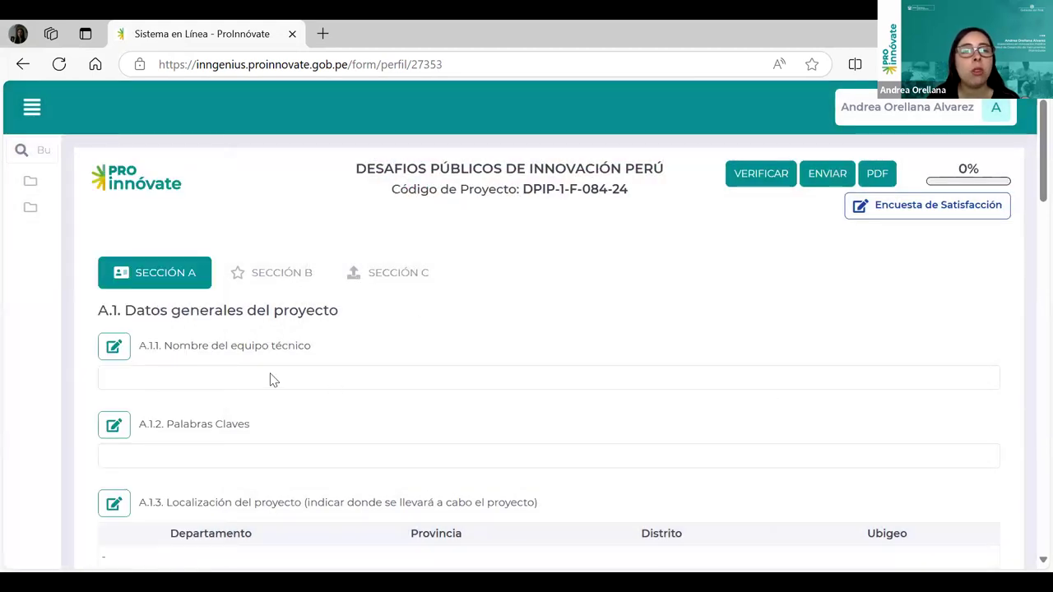
{"action": "scroll", "coordinate": [274, 380], "scroll_direction": "down", "scroll_amount": 1}
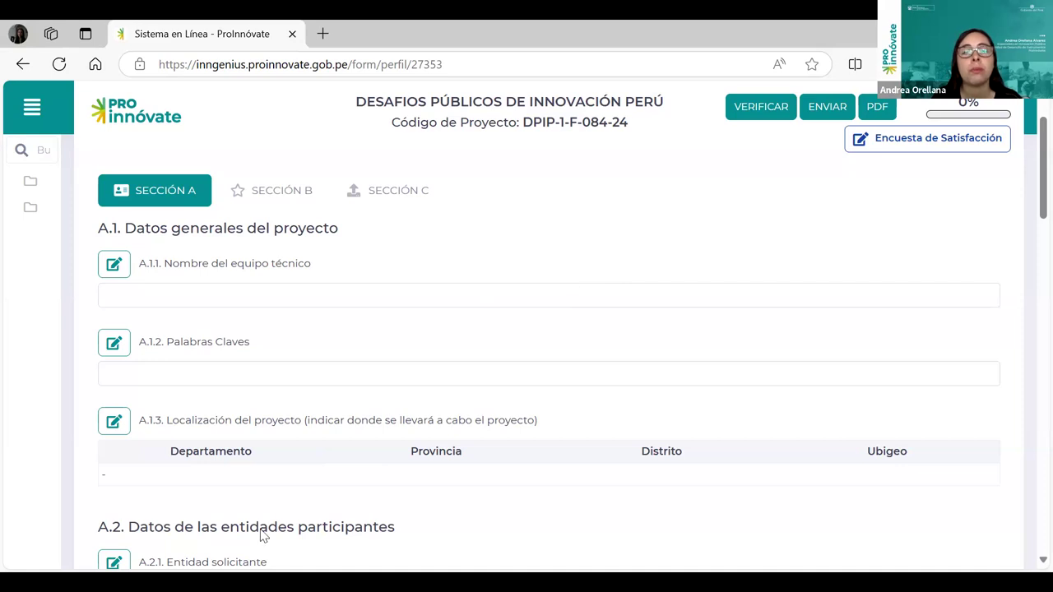
{"action": "scroll", "coordinate": [449, 334], "scroll_direction": "down", "scroll_amount": 1}
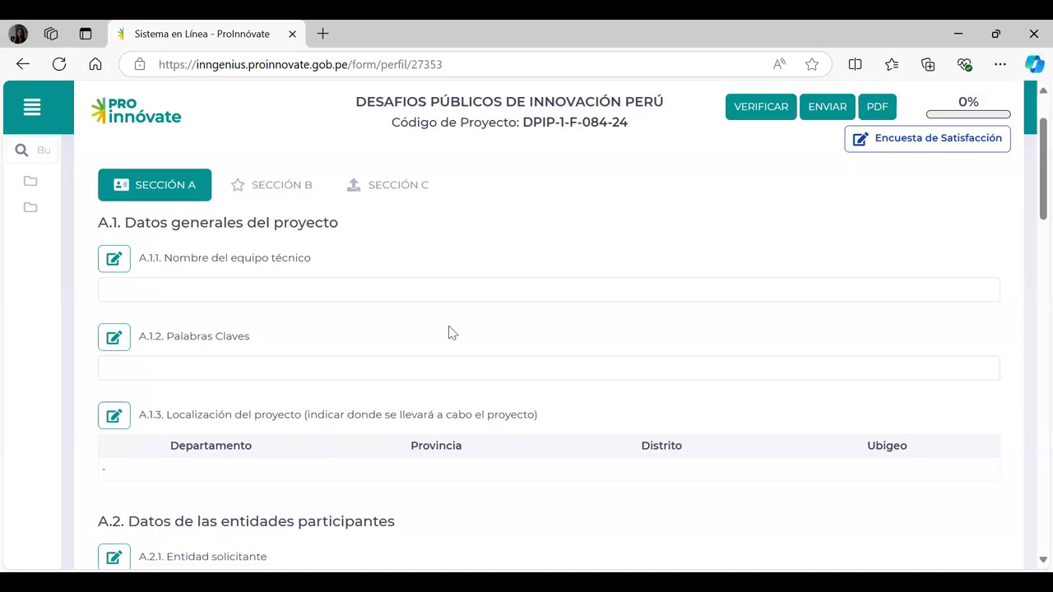
{"action": "scroll", "coordinate": [613, 346], "scroll_direction": "down", "scroll_amount": 1}
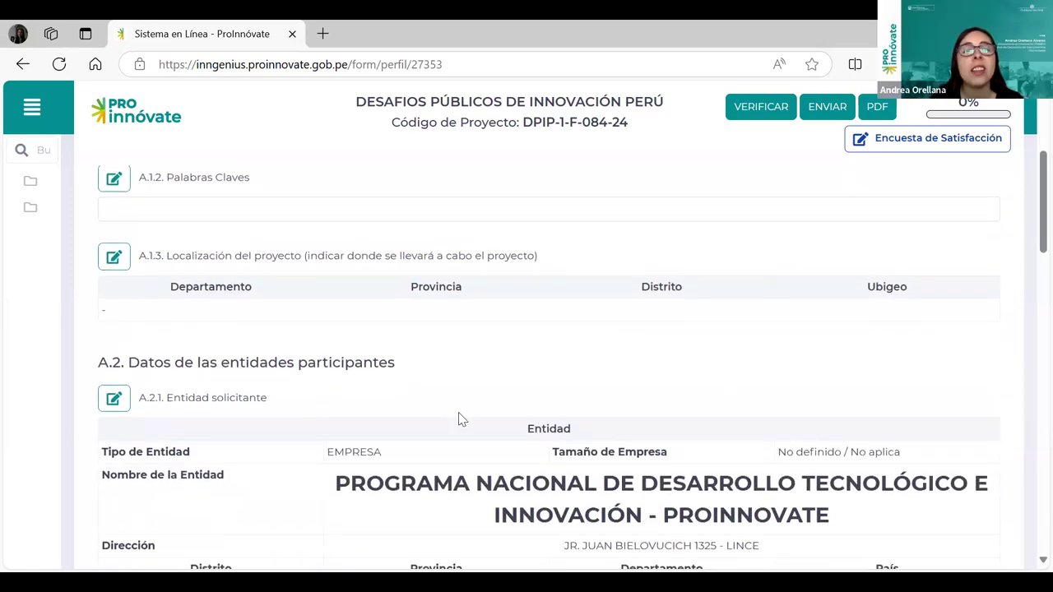
{"action": "scroll", "coordinate": [819, 438], "scroll_direction": "down", "scroll_amount": 1}
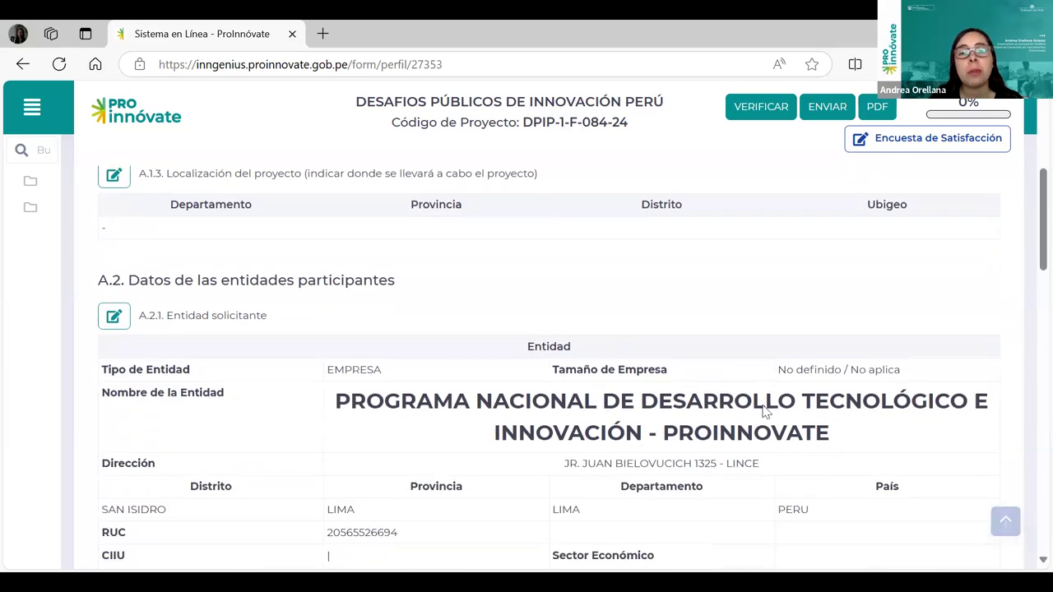
{"action": "scroll", "coordinate": [786, 470], "scroll_direction": "down", "scroll_amount": 1}
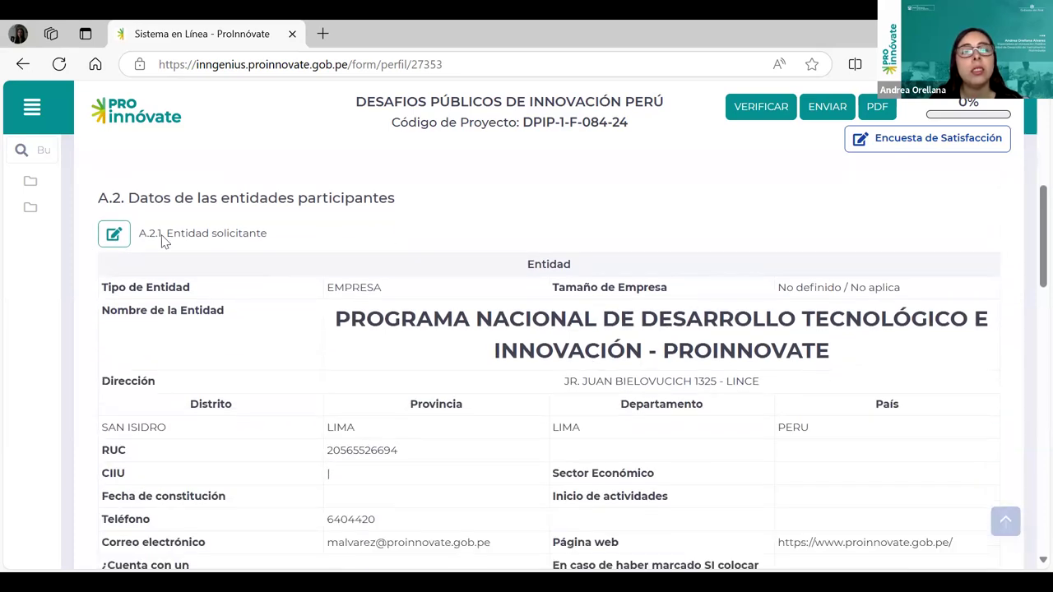
{"action": "scroll", "coordinate": [417, 330], "scroll_direction": "up", "scroll_amount": 2}
{"action": "scroll", "coordinate": [416, 329], "scroll_direction": "up", "scroll_amount": 2}
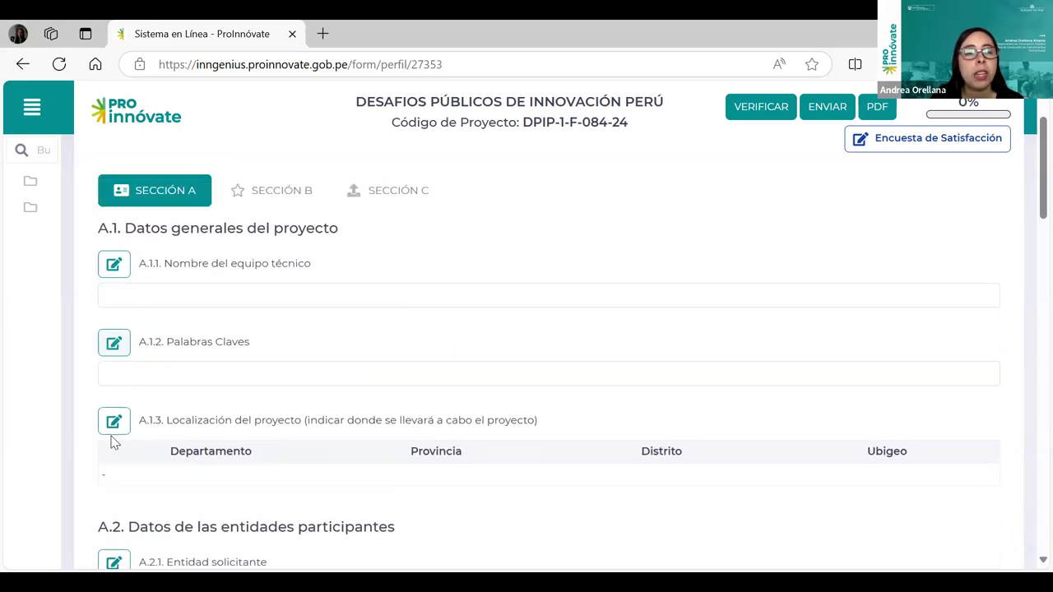
{"action": "scroll", "coordinate": [272, 424], "scroll_direction": "down", "scroll_amount": 4}
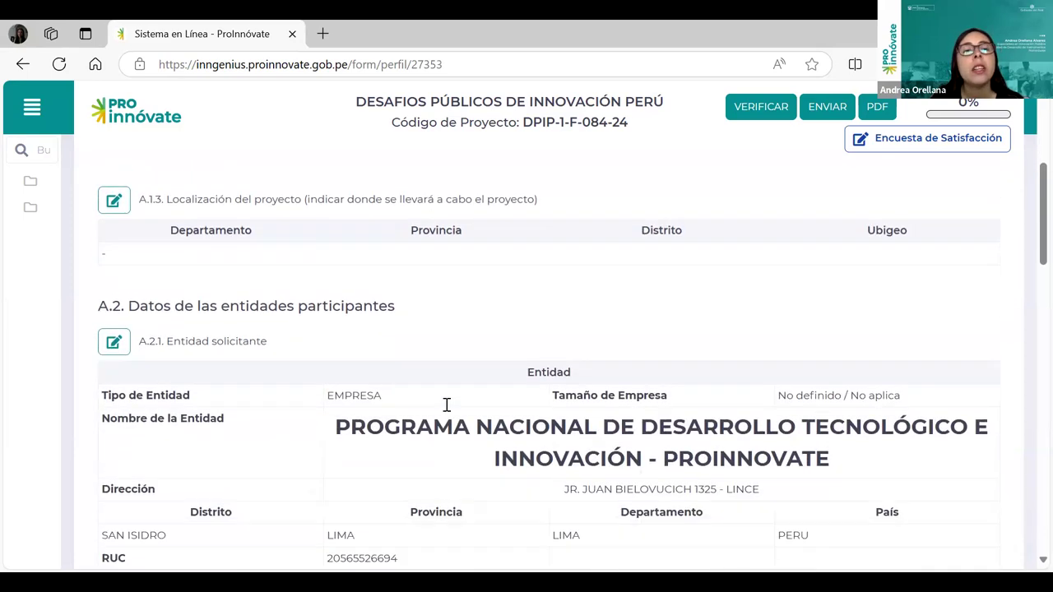
Open the entity details, keep company size No definido / No aplica, and set CIIU to public administration.
{"action": "mouse_move", "coordinate": [128, 249]}
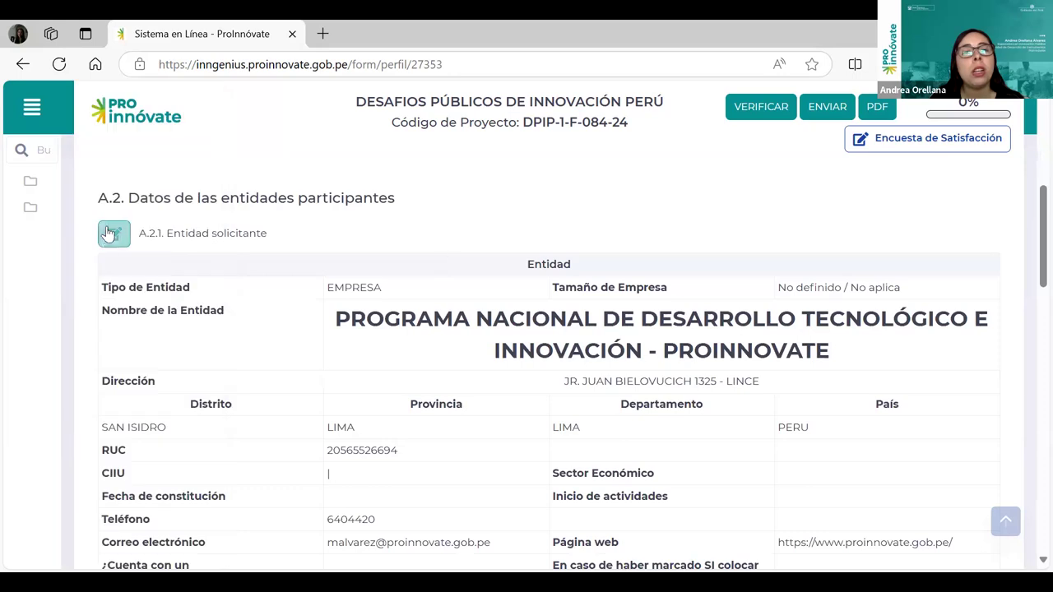
{"action": "left_click", "coordinate": [112, 235]}
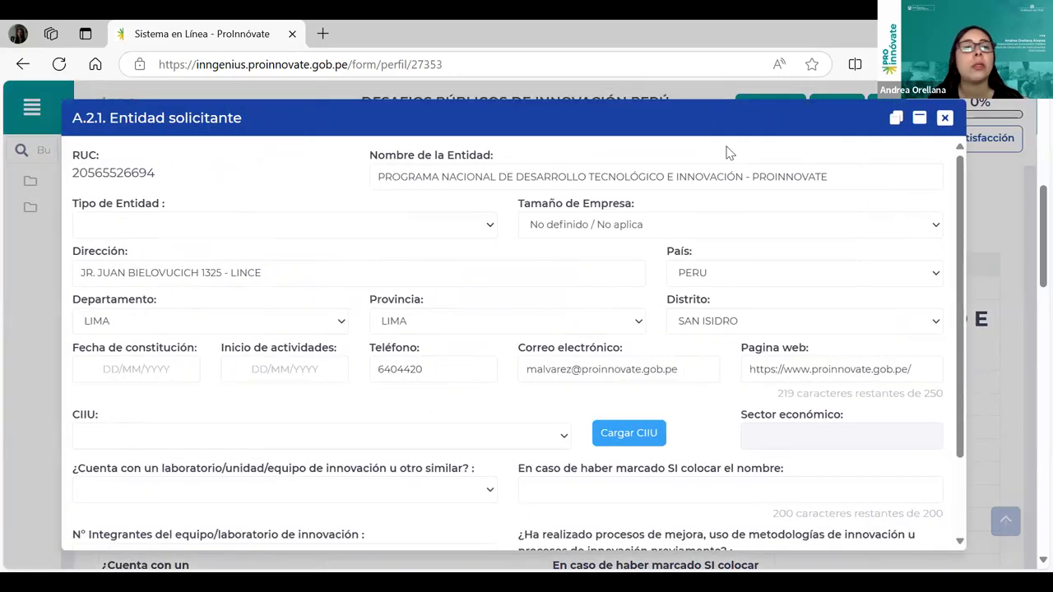
{"action": "left_click", "coordinate": [256, 224]}
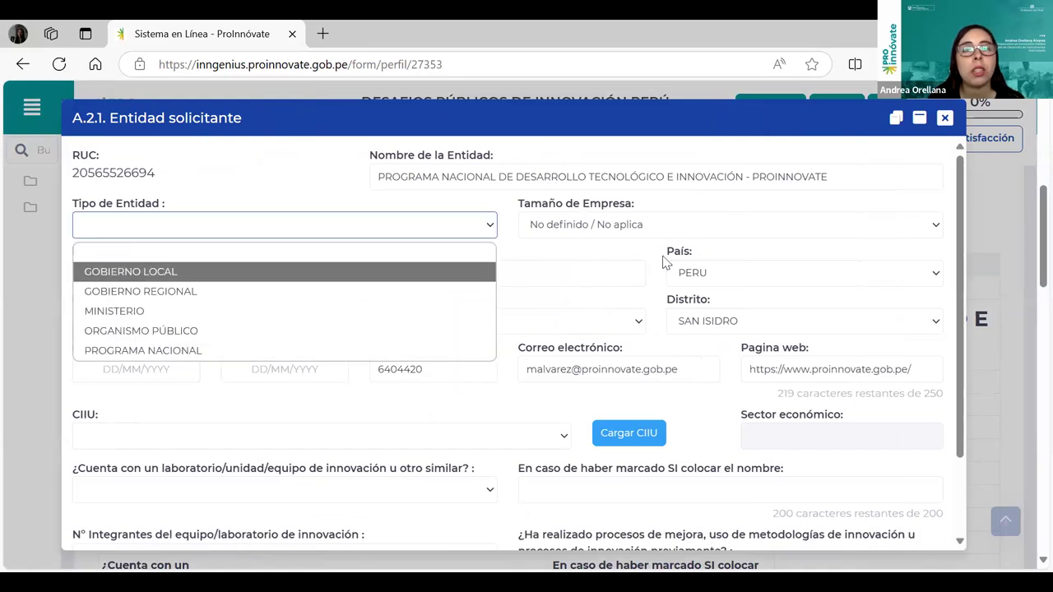
{"action": "left_click", "coordinate": [620, 249]}
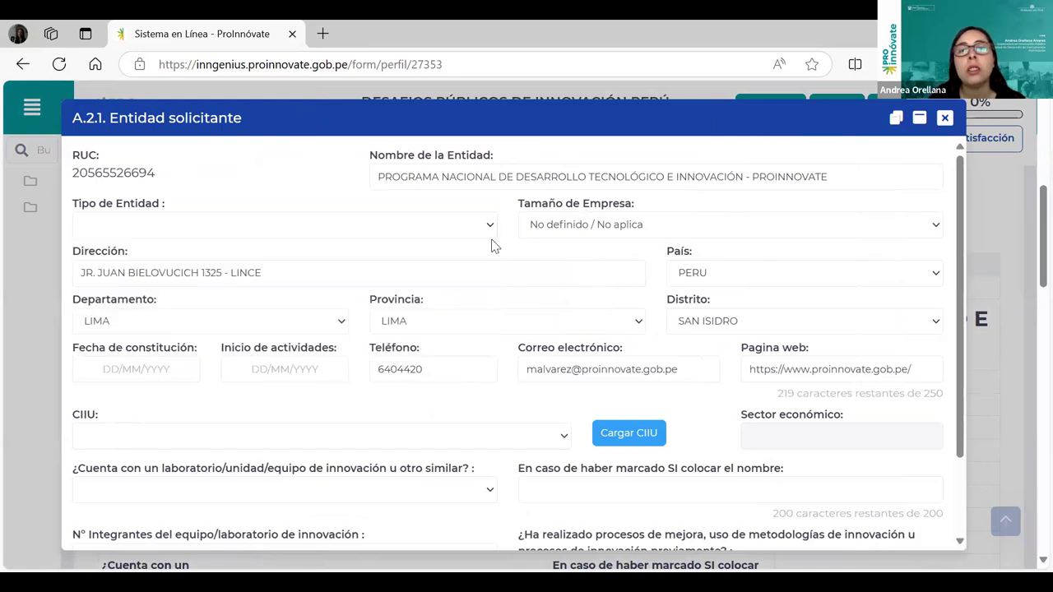
{"action": "left_click", "coordinate": [616, 225]}
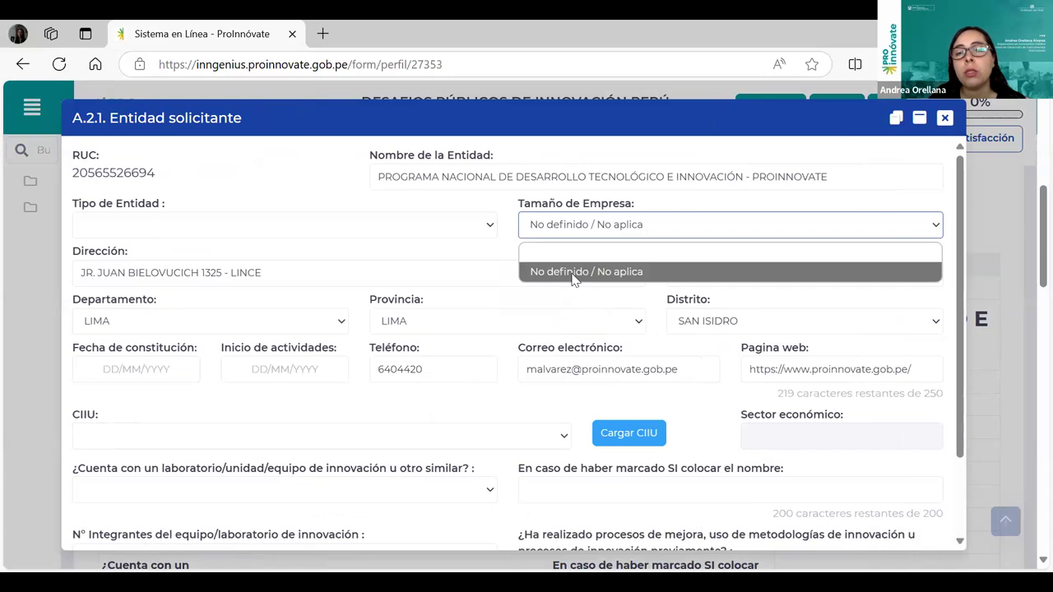
{"action": "left_click", "coordinate": [568, 286]}
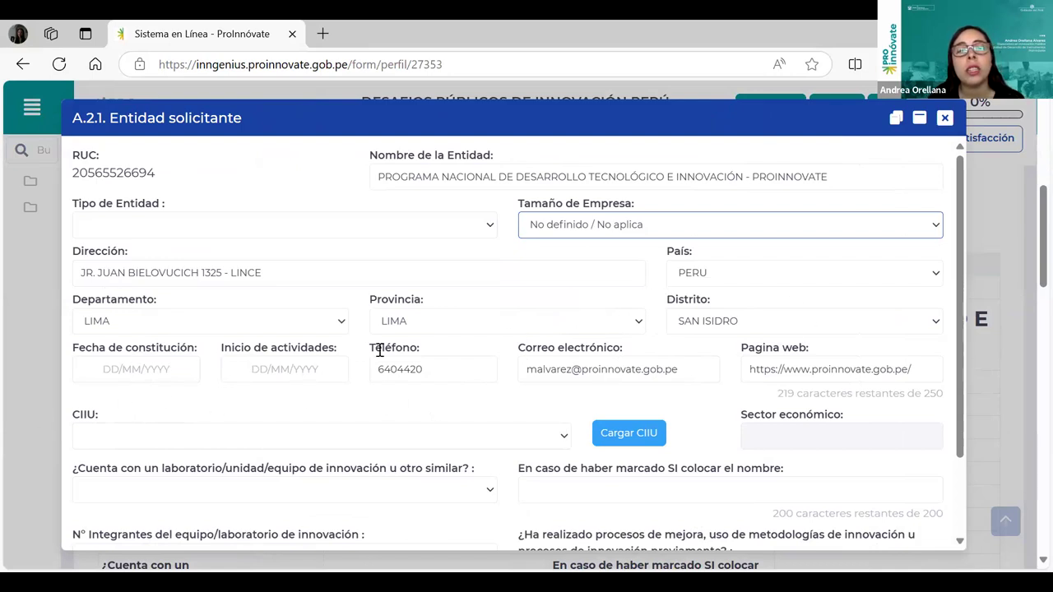
{"action": "scroll", "coordinate": [255, 502], "scroll_direction": "down", "scroll_amount": 1}
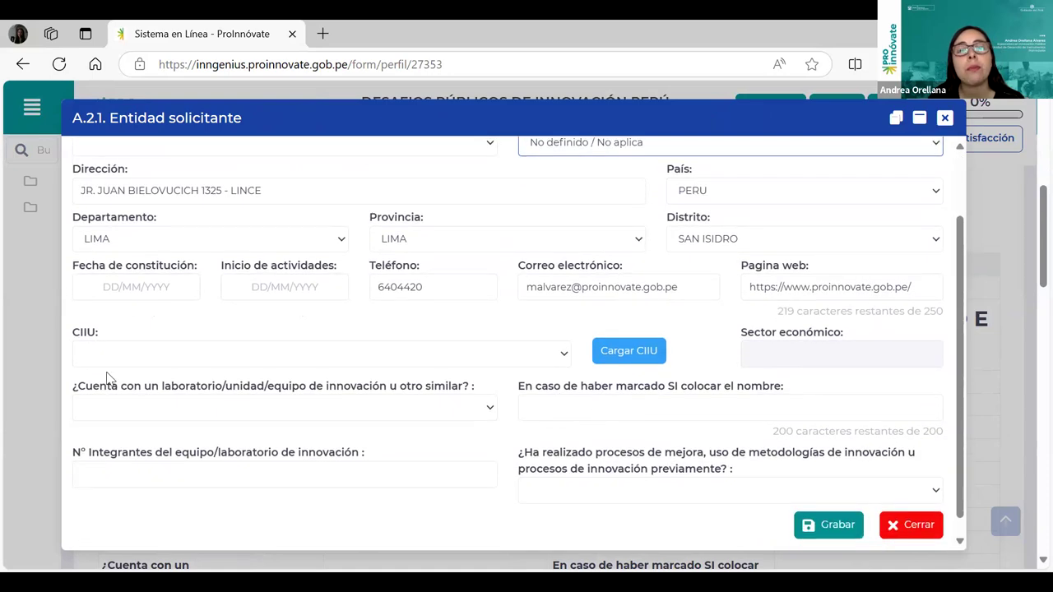
{"action": "left_click_drag", "start_coordinate": [79, 333], "coordinate": [124, 339]}
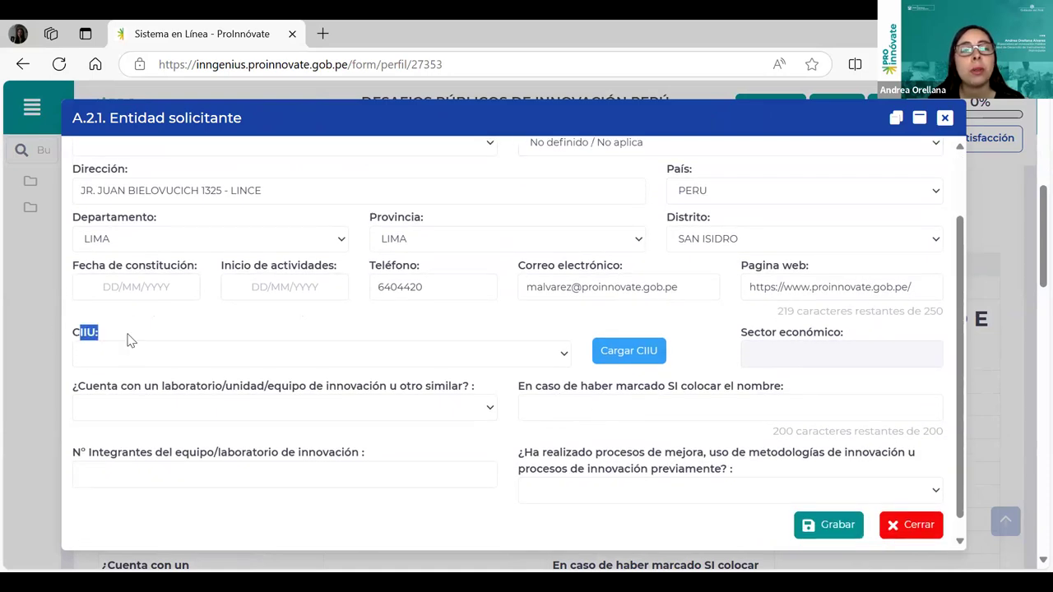
{"action": "left_click", "coordinate": [566, 354]}
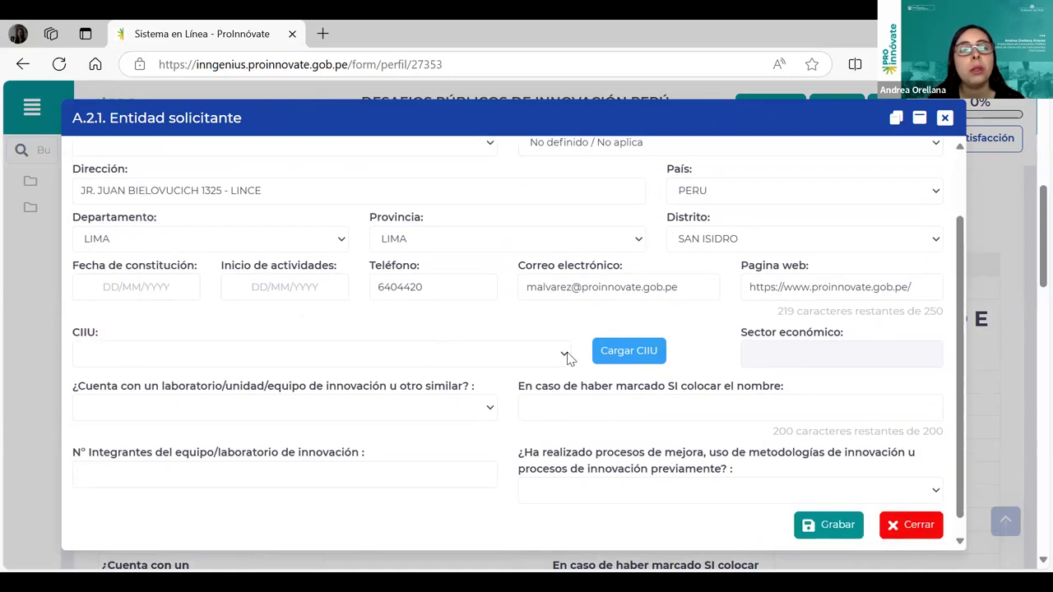
{"action": "left_click", "coordinate": [227, 403]}
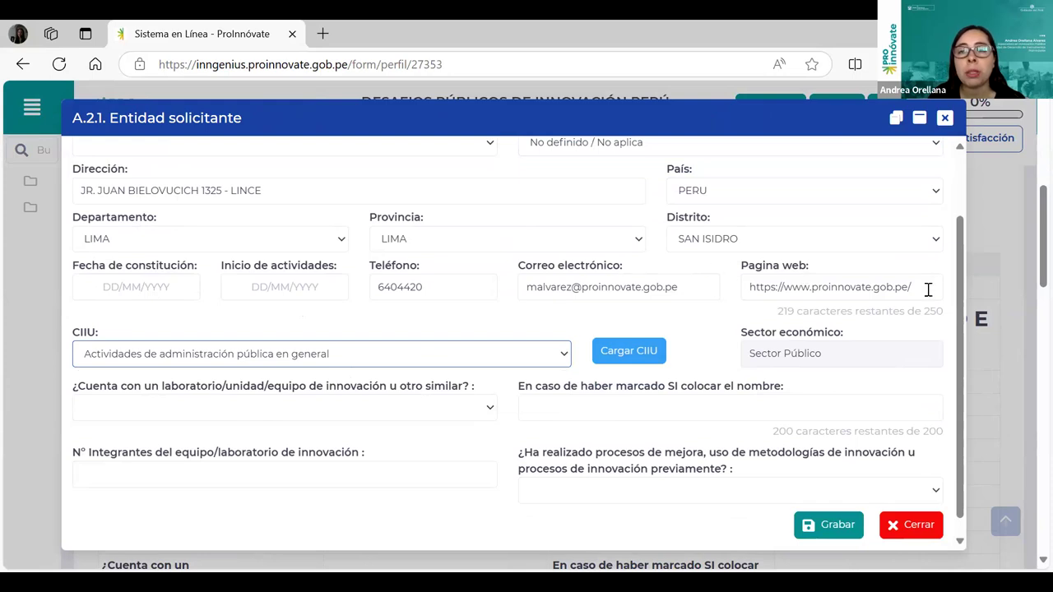
Review the innovation lab question, lab name and team members count fields without answering.
{"action": "scroll", "coordinate": [963, 284], "scroll_direction": "down", "scroll_amount": 1}
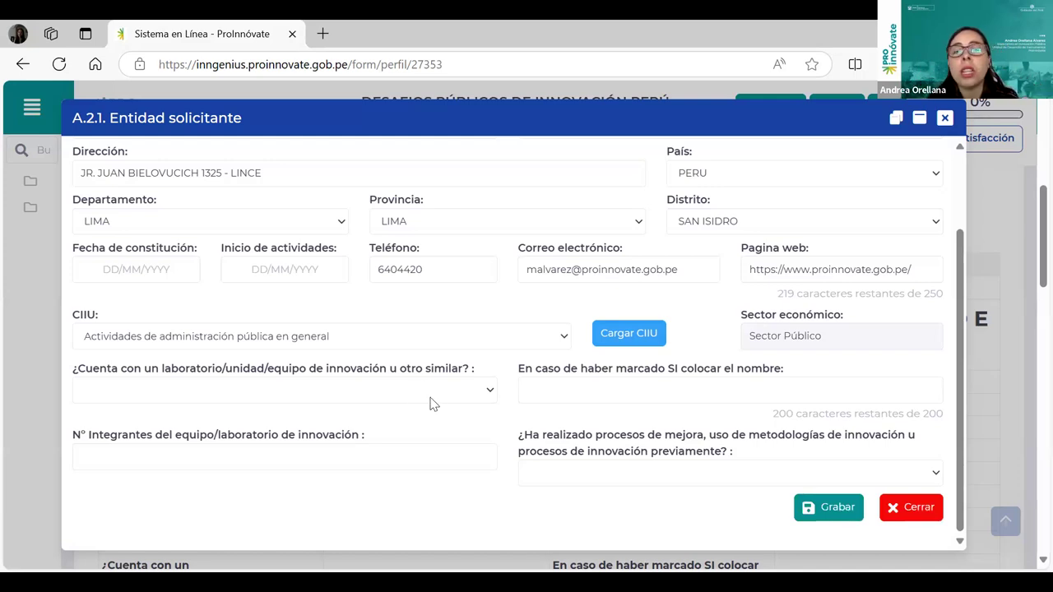
{"action": "left_click_drag", "start_coordinate": [407, 368], "coordinate": [469, 369]}
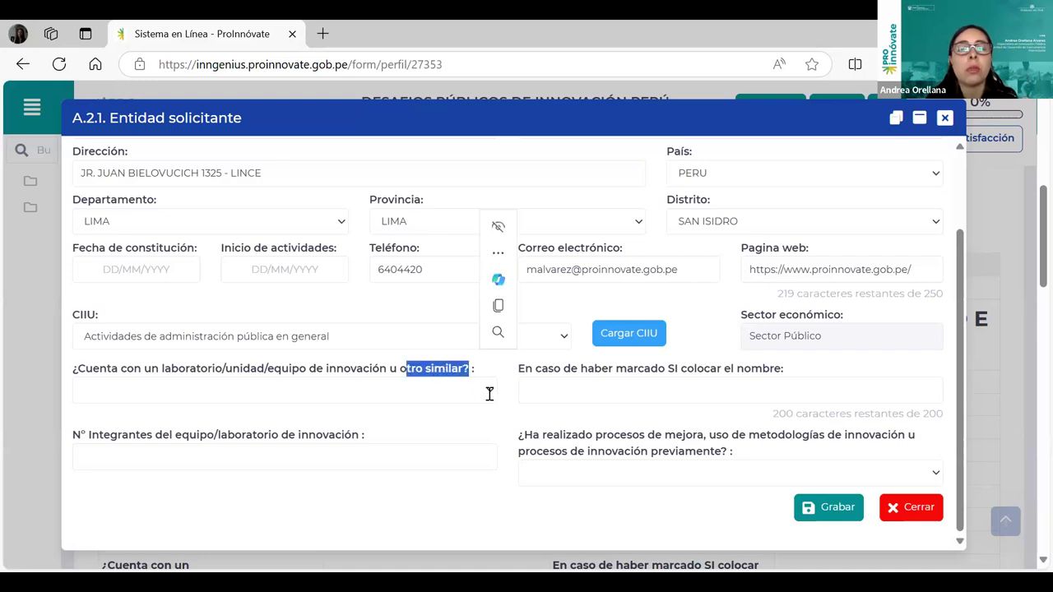
{"action": "left_click", "coordinate": [490, 392]}
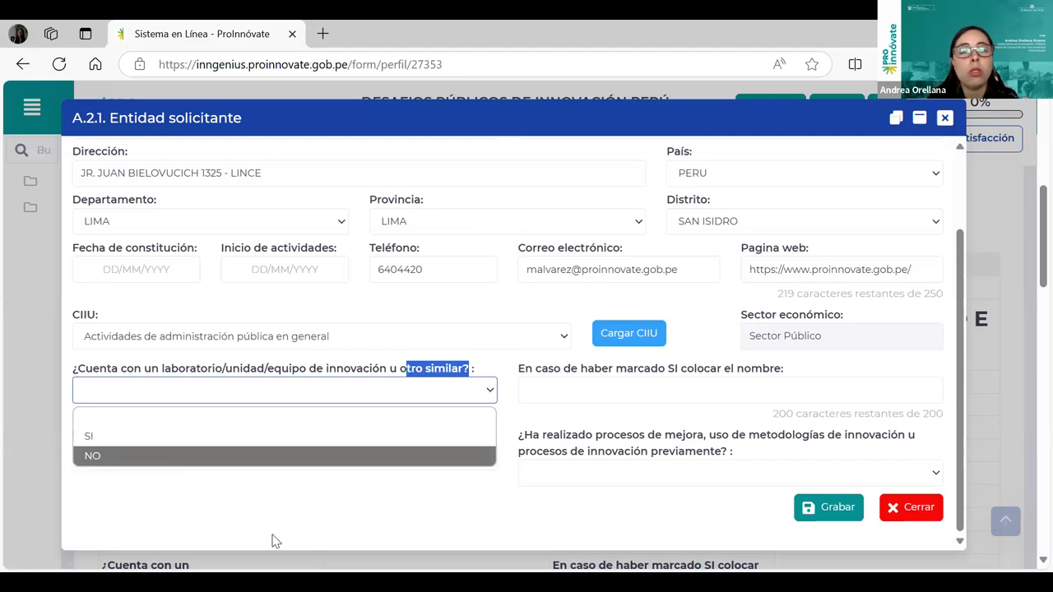
{"action": "left_click", "coordinate": [543, 521]}
{"action": "left_click", "coordinate": [866, 396]}
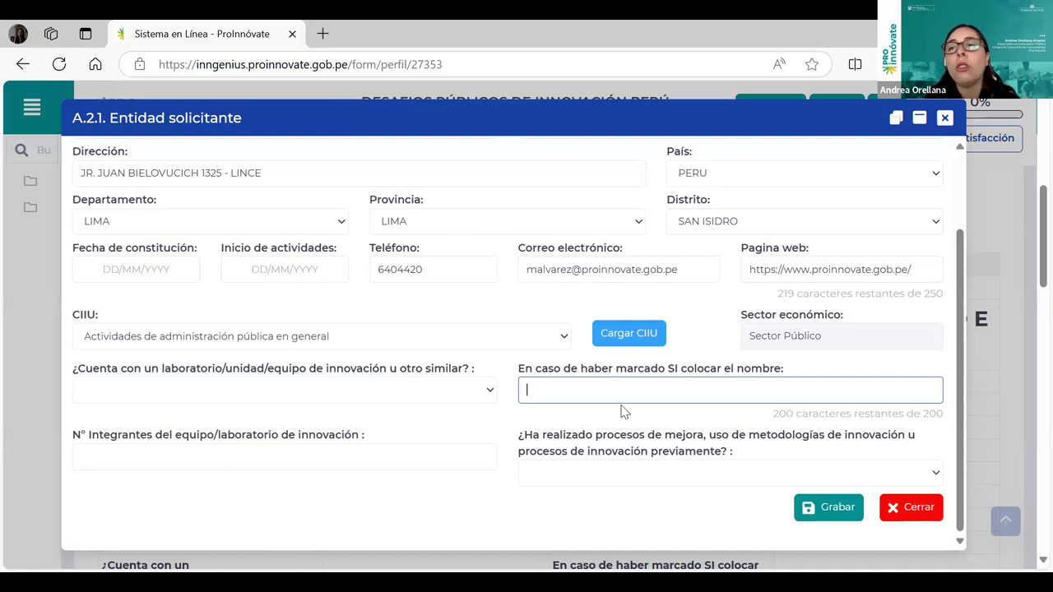
{"action": "left_click", "coordinate": [230, 466]}
{"action": "left_click", "coordinate": [358, 518]}
Answer SI to '¿Ha realizado procesos de mejora…?'.
{"action": "scroll", "coordinate": [884, 448], "scroll_direction": "down", "scroll_amount": 2}
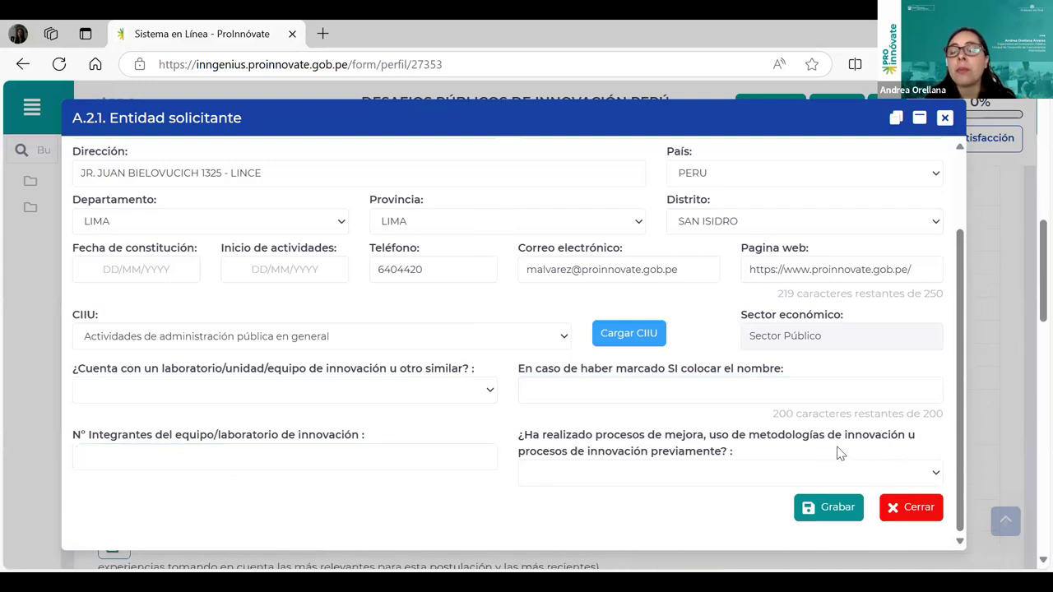
{"action": "left_click_drag", "start_coordinate": [547, 440], "coordinate": [790, 461]}
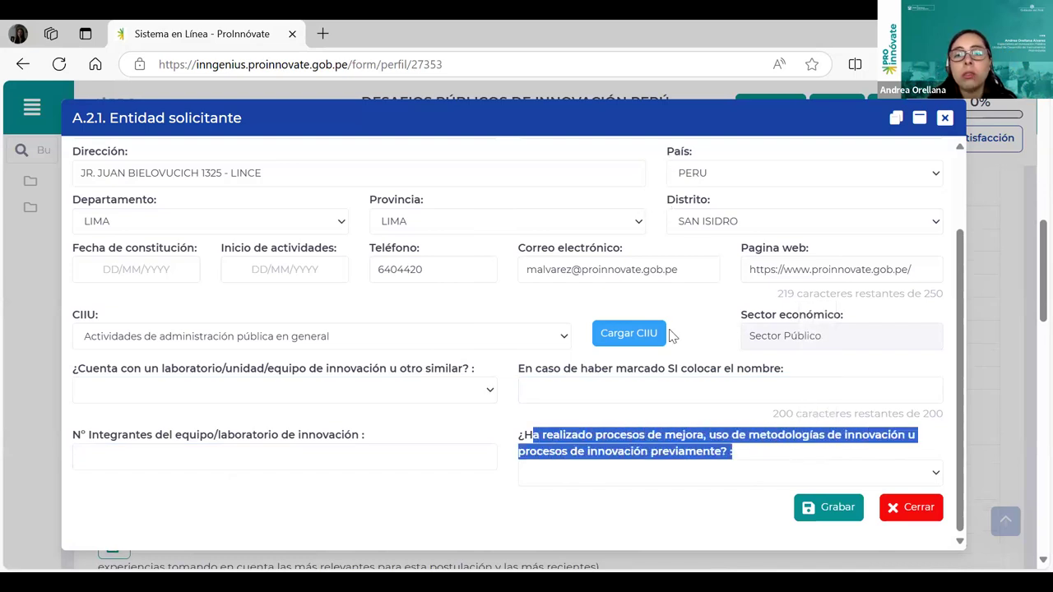
{"action": "left_click", "coordinate": [896, 471]}
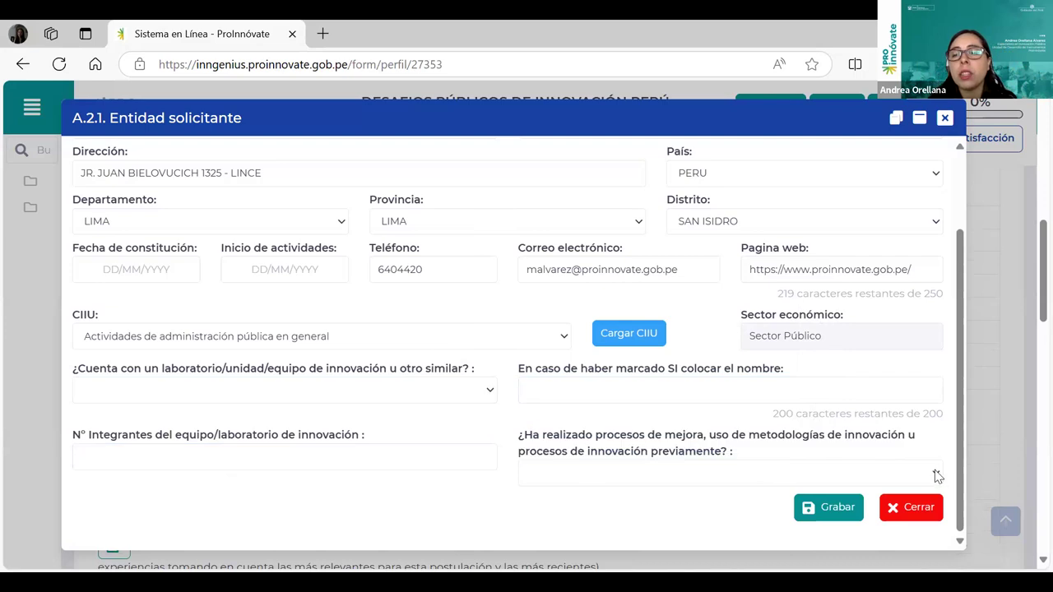
{"action": "left_click", "coordinate": [577, 473]}
{"action": "left_click", "coordinate": [939, 474]}
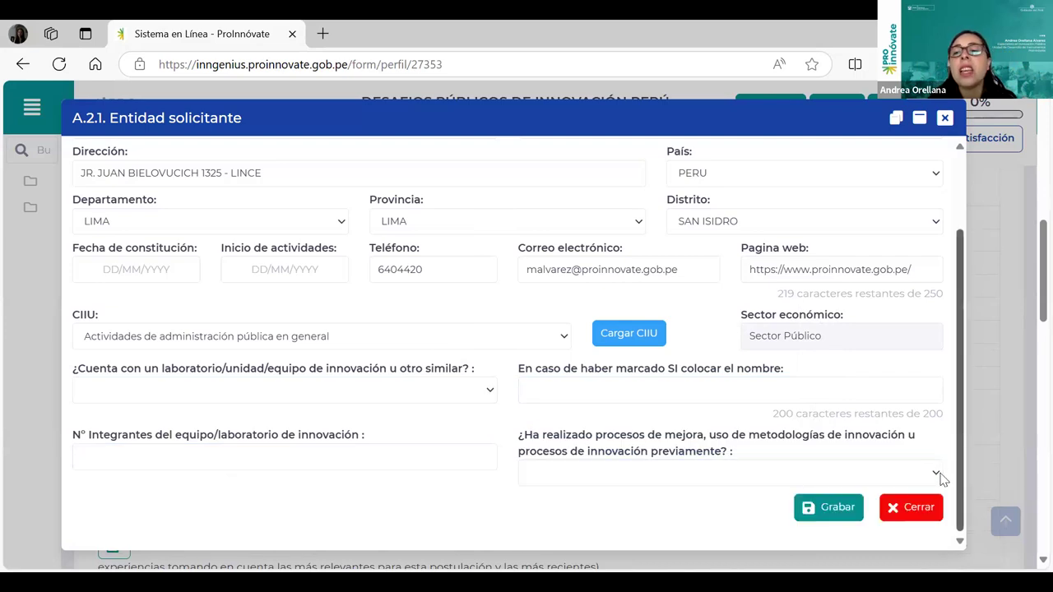
{"action": "left_click", "coordinate": [939, 474]}
{"action": "left_click", "coordinate": [581, 522]}
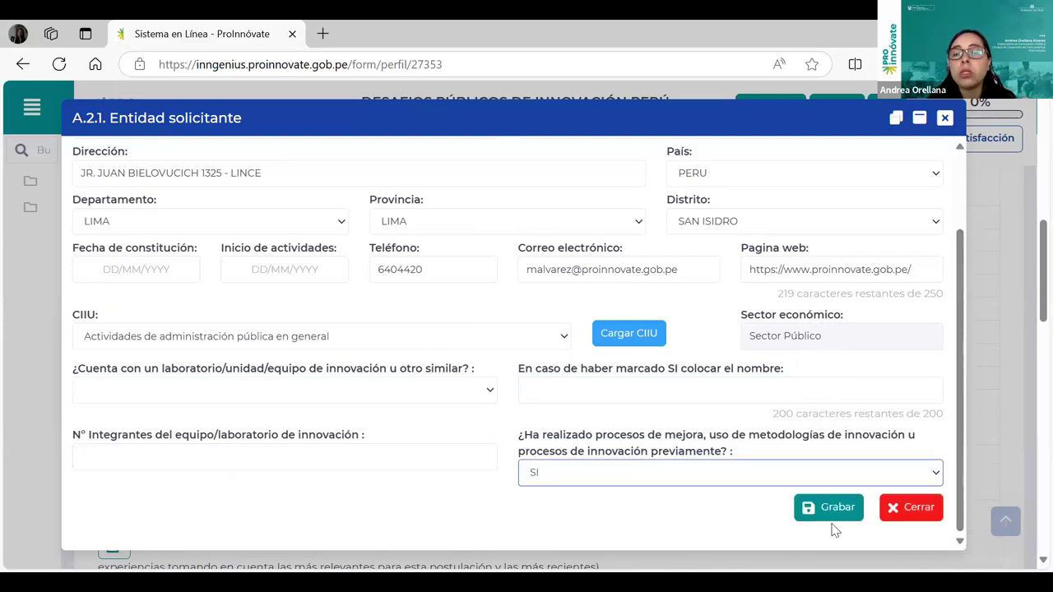
Try saving the entity form with Grabar, review the missing-field alerts, then close it.
{"action": "left_click", "coordinate": [839, 506]}
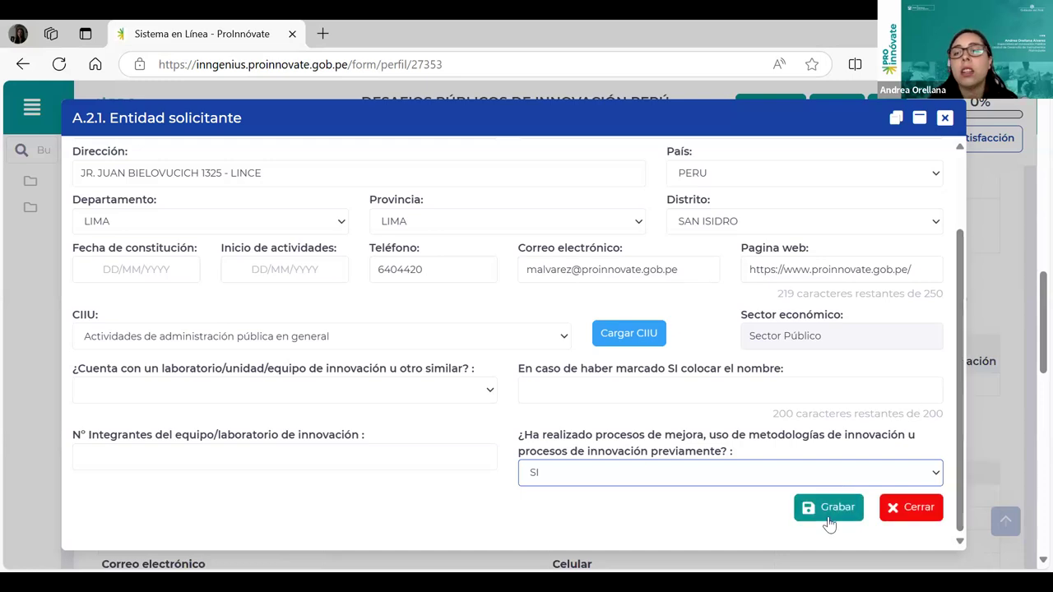
{"action": "left_click", "coordinate": [831, 520]}
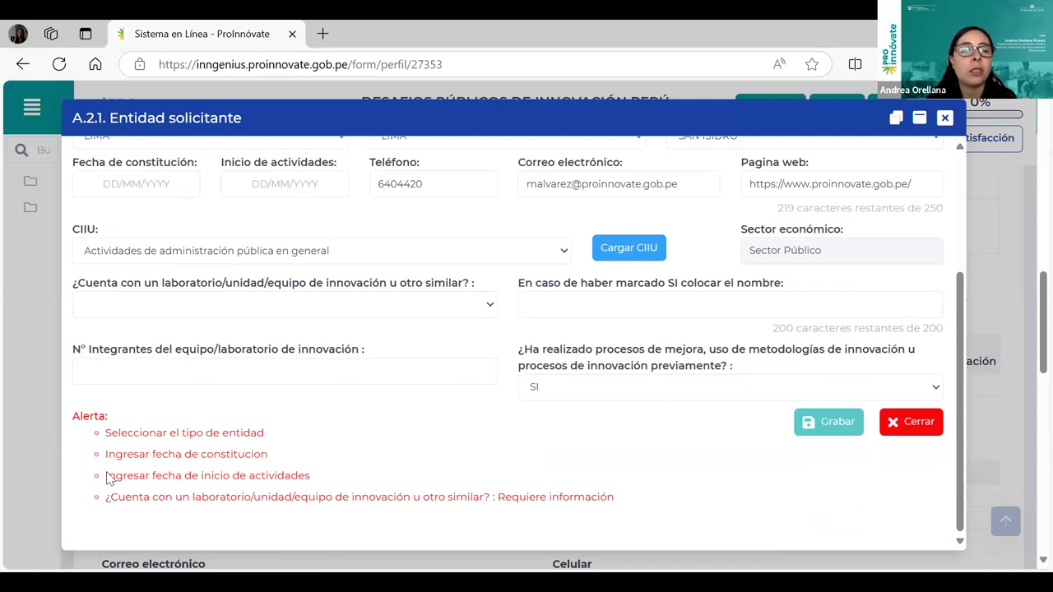
{"action": "scroll", "coordinate": [935, 395], "scroll_direction": "up", "scroll_amount": 3}
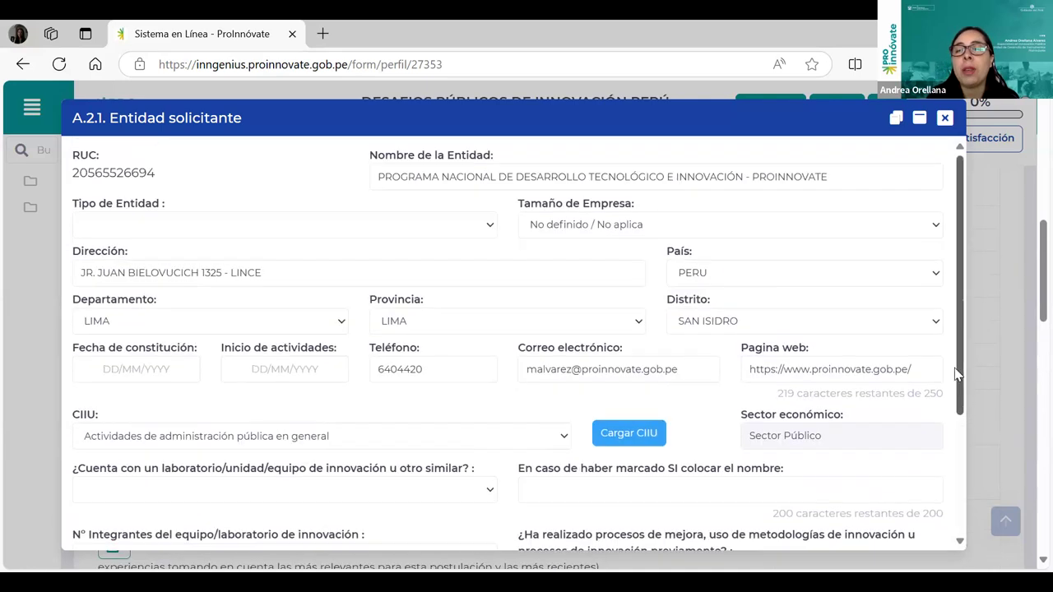
{"action": "scroll", "coordinate": [964, 452], "scroll_direction": "down", "scroll_amount": 5}
{"action": "left_click", "coordinate": [926, 438]}
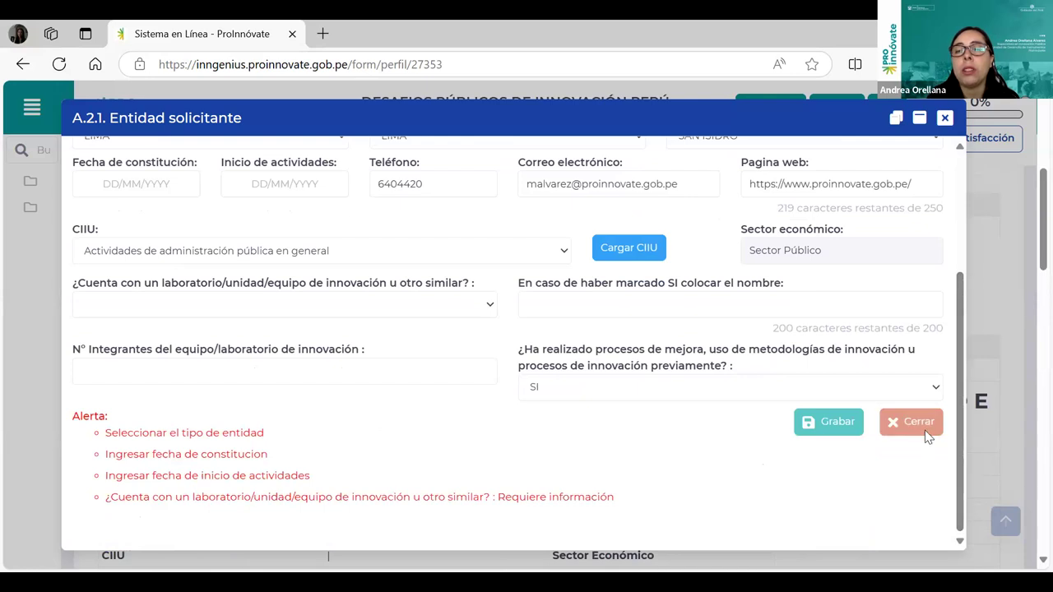
{"action": "scroll", "coordinate": [587, 463], "scroll_direction": "down", "scroll_amount": 1}
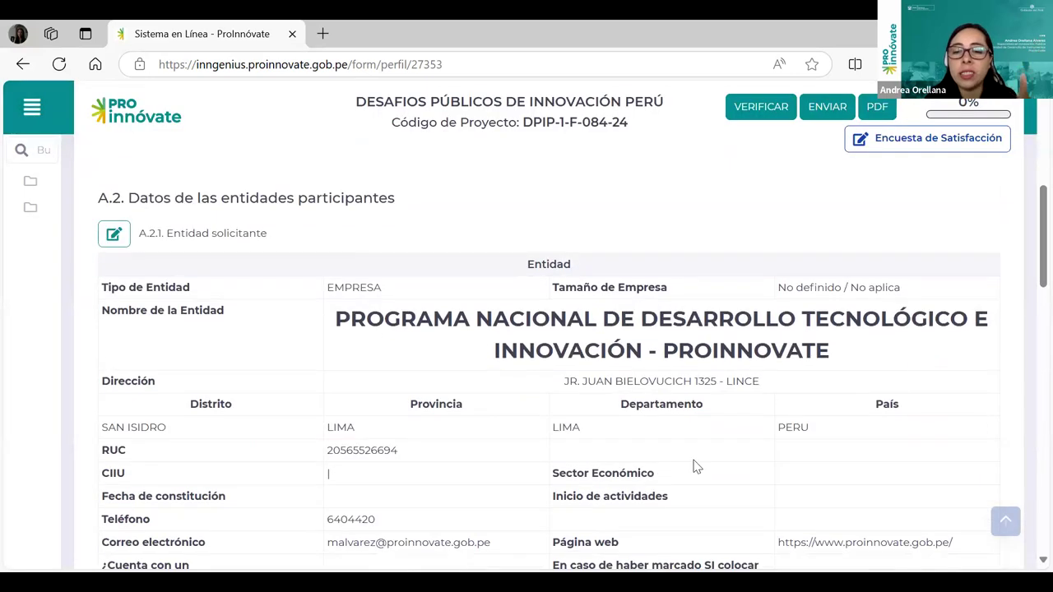
Scroll down to section A.2.2 and open its edit dialog.
{"action": "scroll", "coordinate": [695, 461], "scroll_direction": "down", "scroll_amount": 2}
{"action": "scroll", "coordinate": [695, 458], "scroll_direction": "down", "scroll_amount": 3}
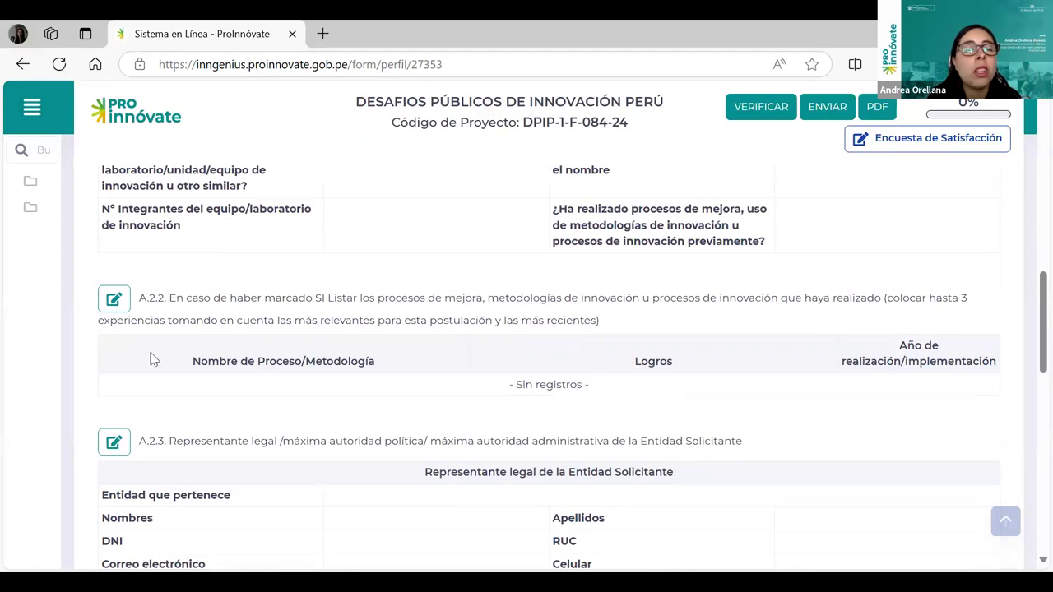
{"action": "left_click", "coordinate": [114, 301]}
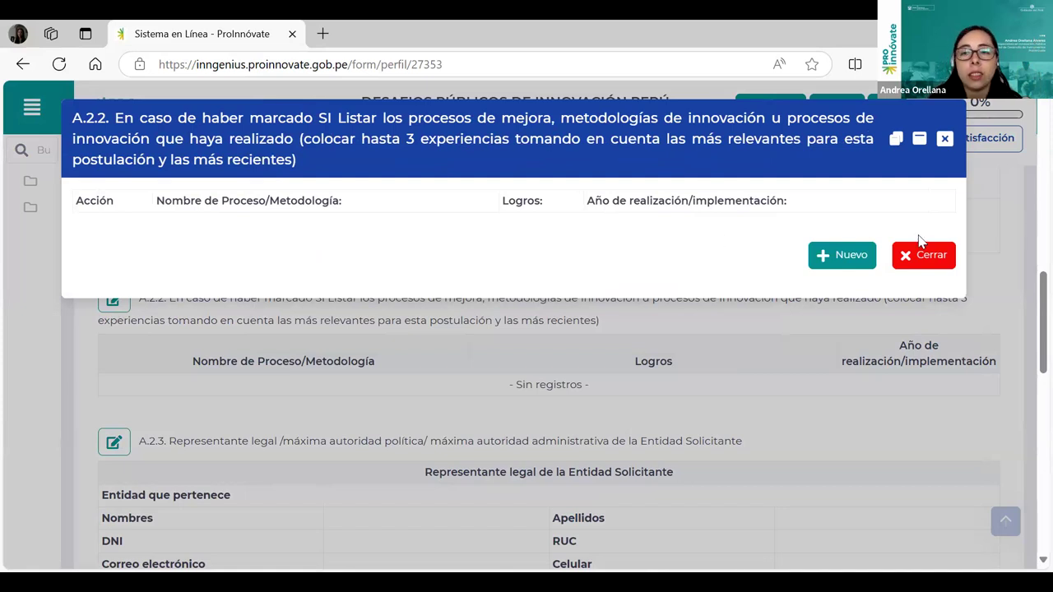
Start a Nuevo entry, inspect the Nombre, Logros and Año fields, then cancel it.
{"action": "left_click", "coordinate": [853, 259]}
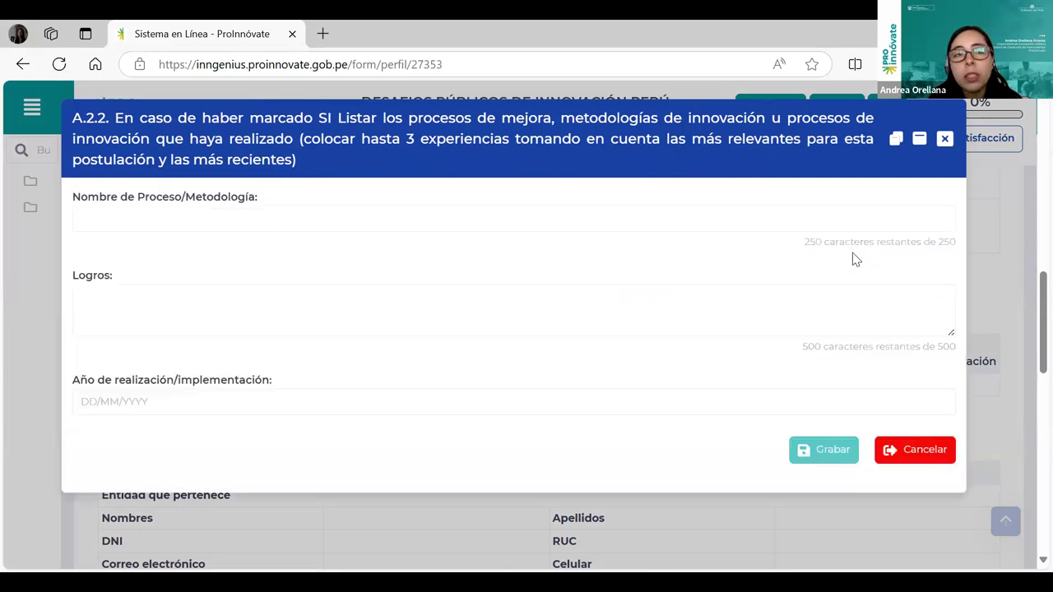
{"action": "left_click", "coordinate": [158, 224]}
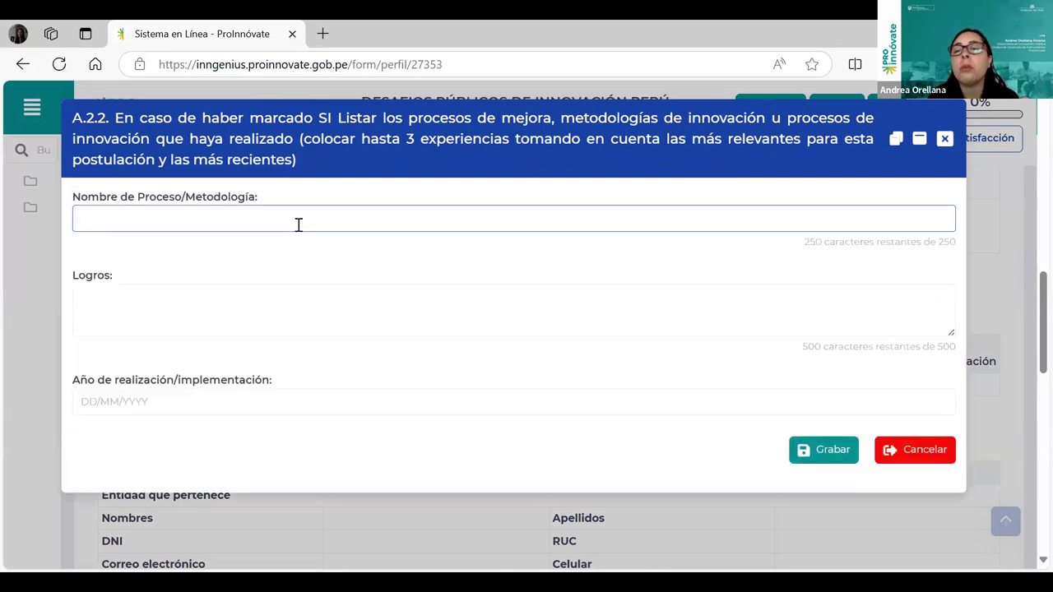
{"action": "left_click", "coordinate": [178, 300]}
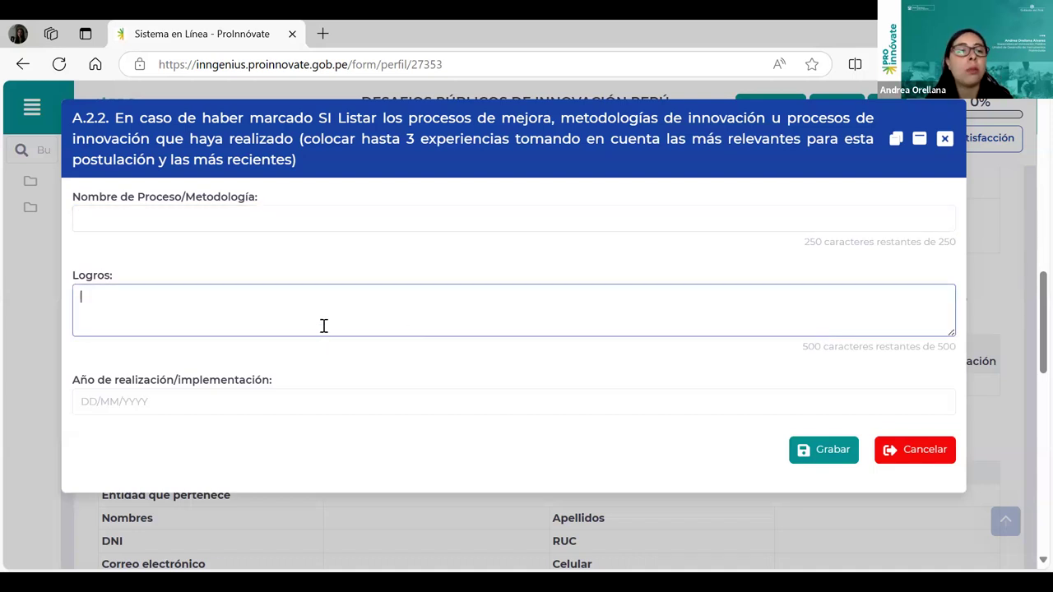
{"action": "left_click", "coordinate": [223, 394]}
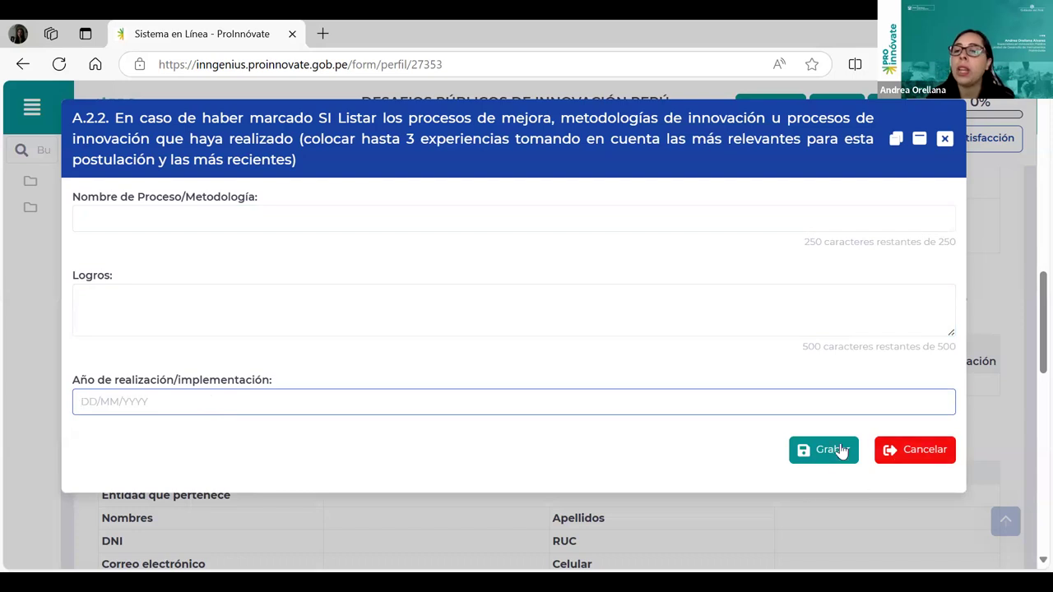
{"action": "triple_click", "coordinate": [765, 193]}
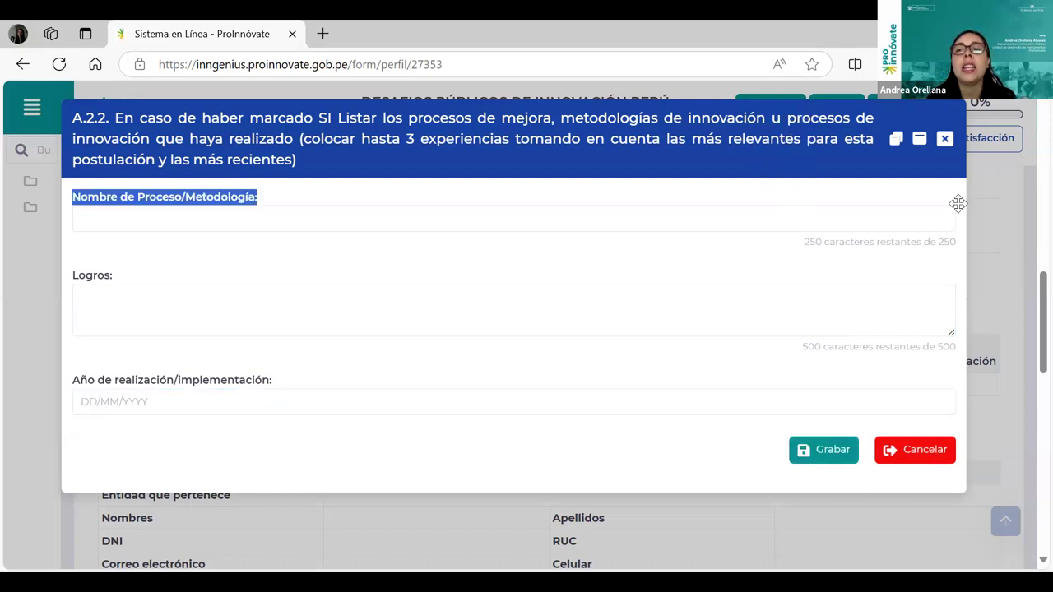
{"action": "left_click", "coordinate": [945, 139]}
{"action": "scroll", "coordinate": [807, 442], "scroll_direction": "down", "scroll_amount": 1}
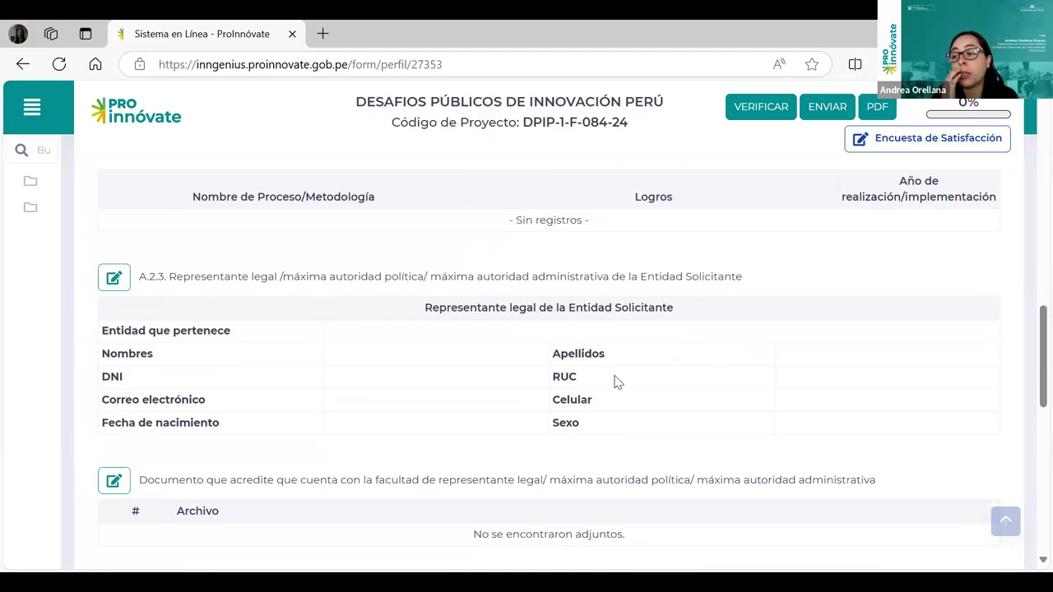
{"action": "left_click", "coordinate": [114, 278]}
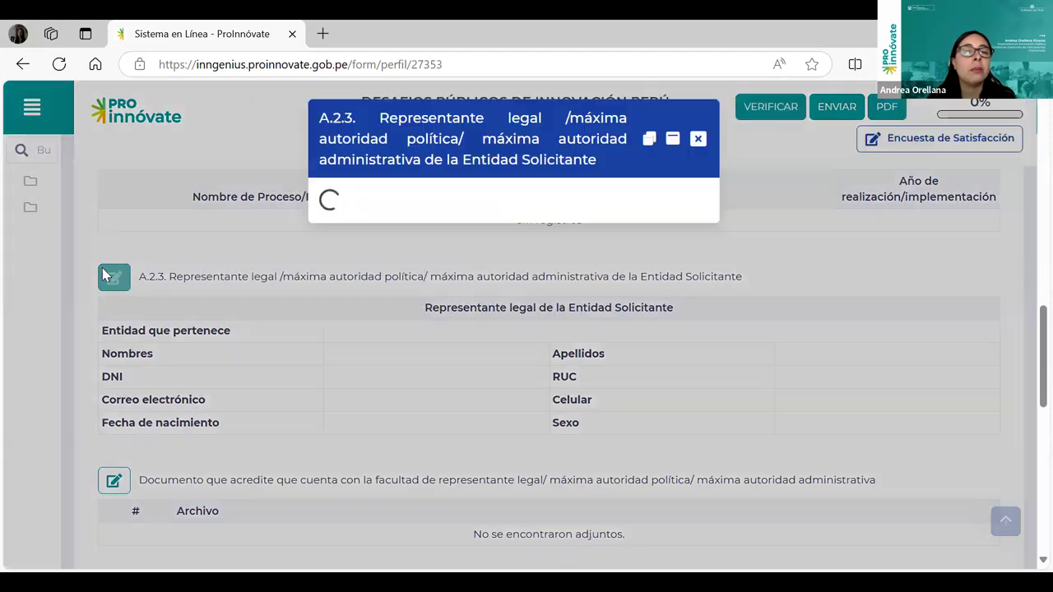
{"action": "left_click", "coordinate": [318, 188]}
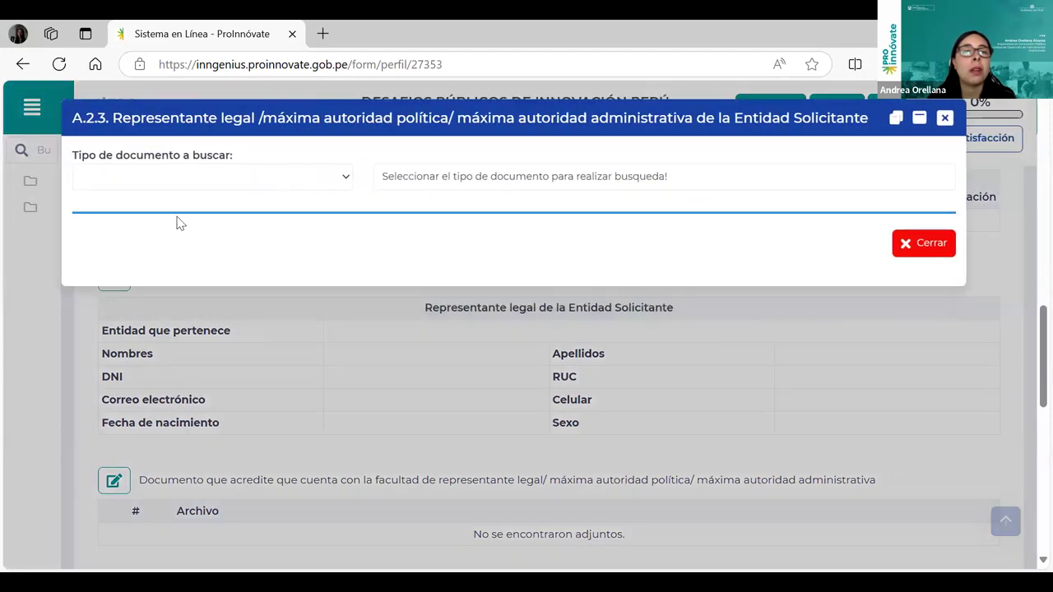
{"action": "left_click", "coordinate": [173, 230]}
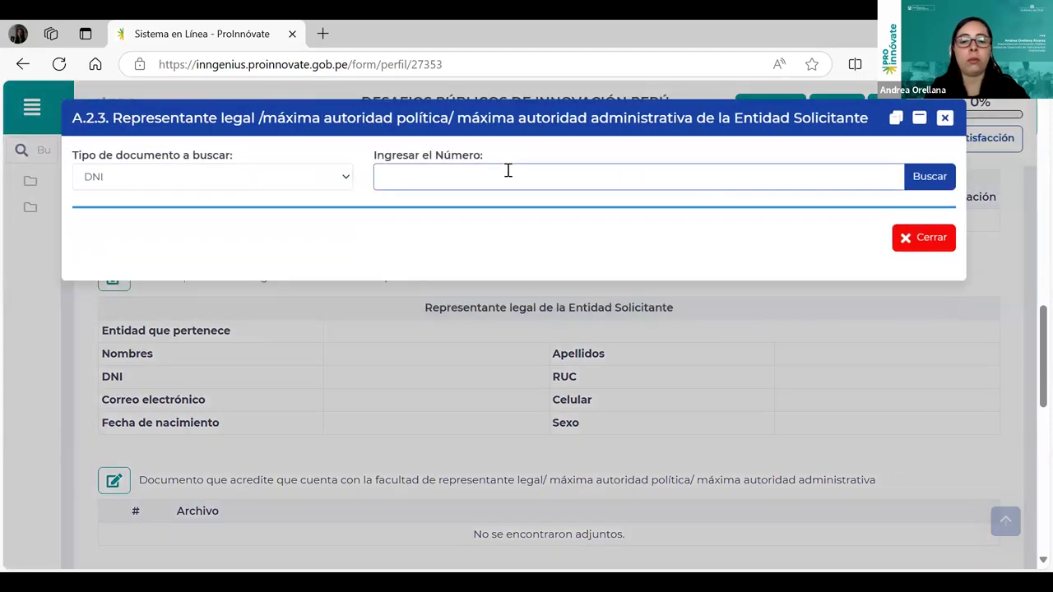
{"action": "left_click", "coordinate": [508, 170]}
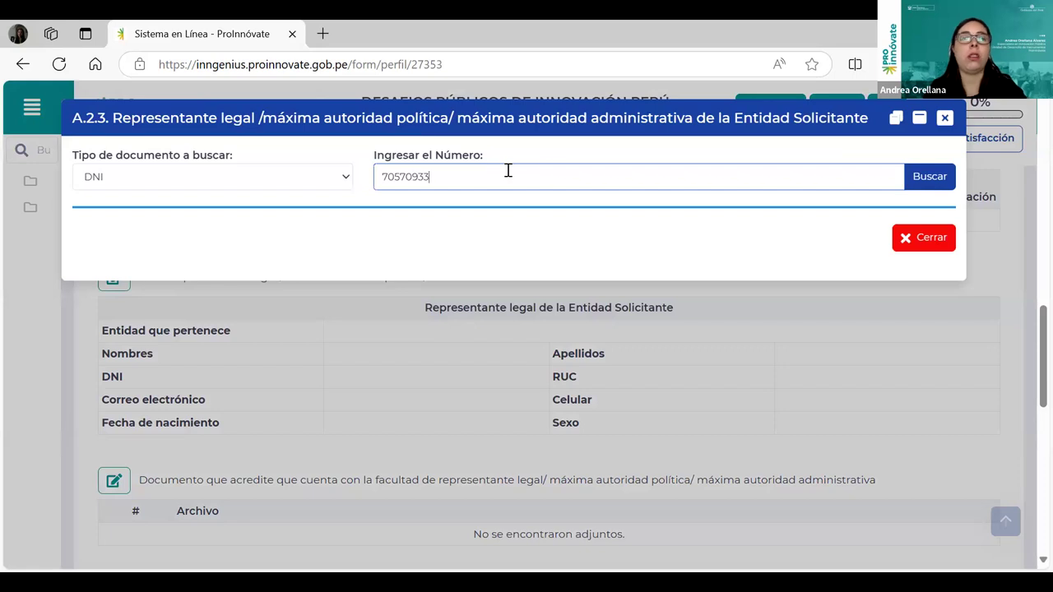
{"action": "left_click", "coordinate": [946, 176]}
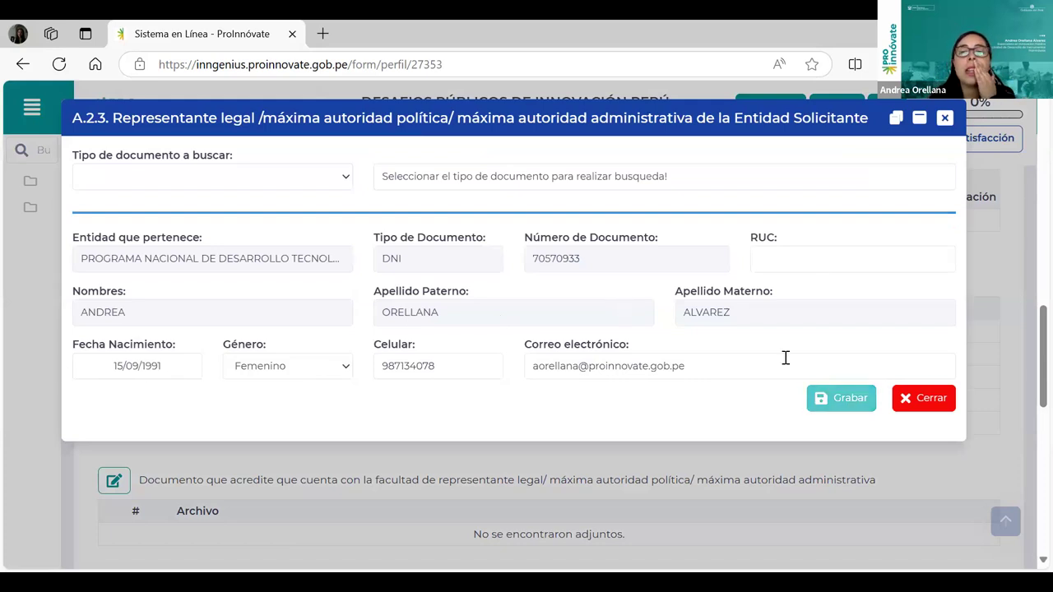
{"action": "left_click", "coordinate": [946, 119]}
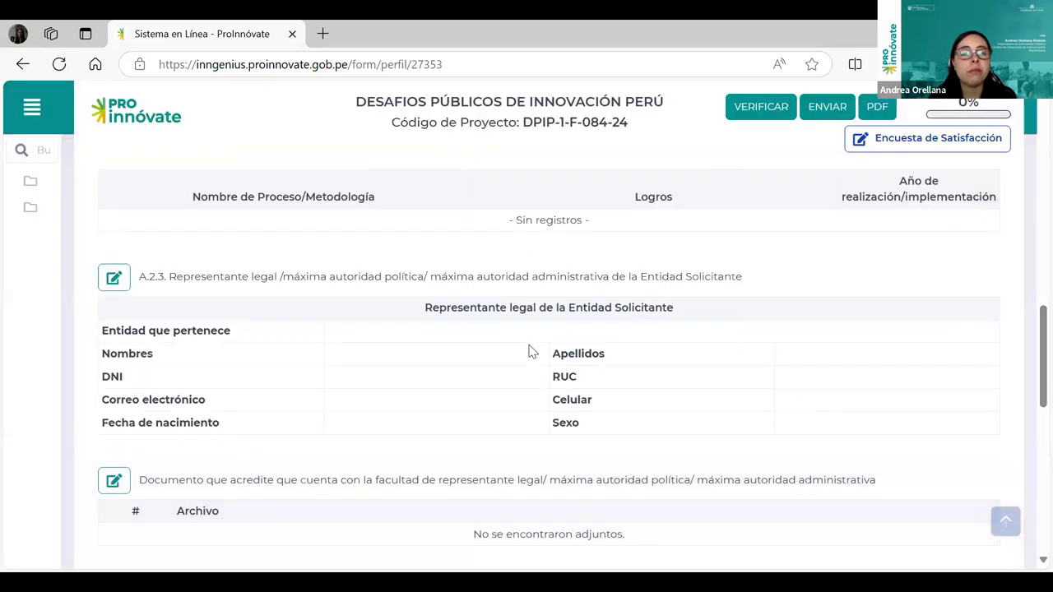
{"action": "scroll", "coordinate": [531, 367], "scroll_direction": "down", "scroll_amount": 1}
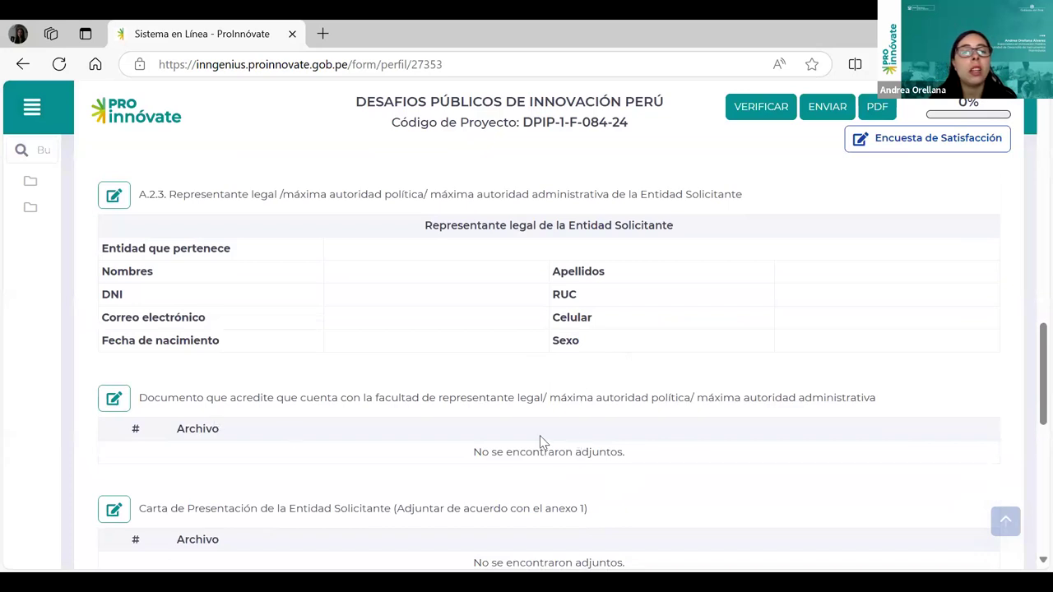
{"action": "scroll", "coordinate": [263, 442], "scroll_direction": "down", "scroll_amount": 1}
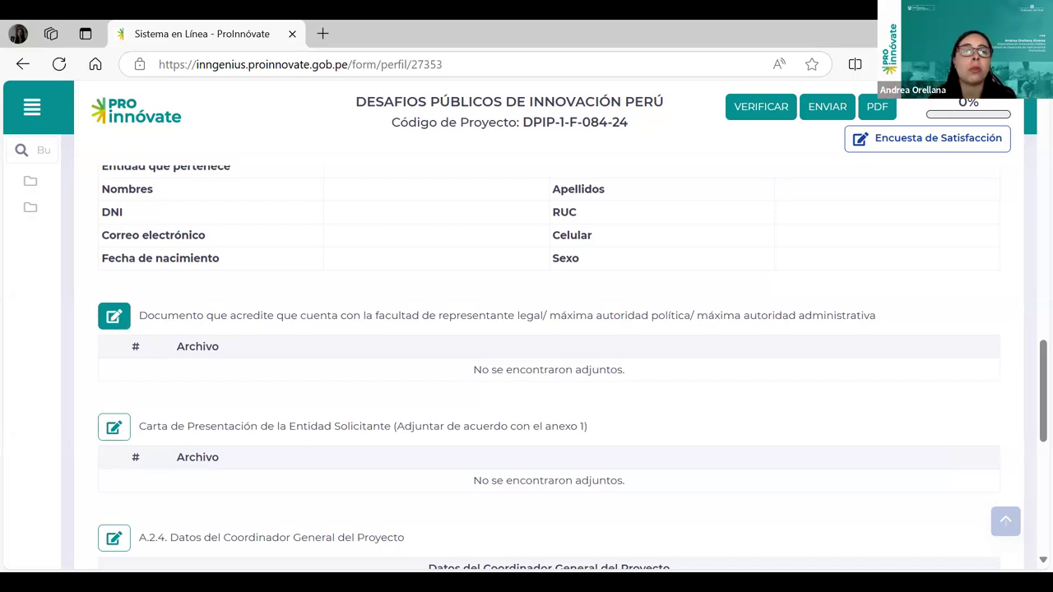
{"action": "scroll", "coordinate": [314, 294], "scroll_direction": "down", "scroll_amount": 1}
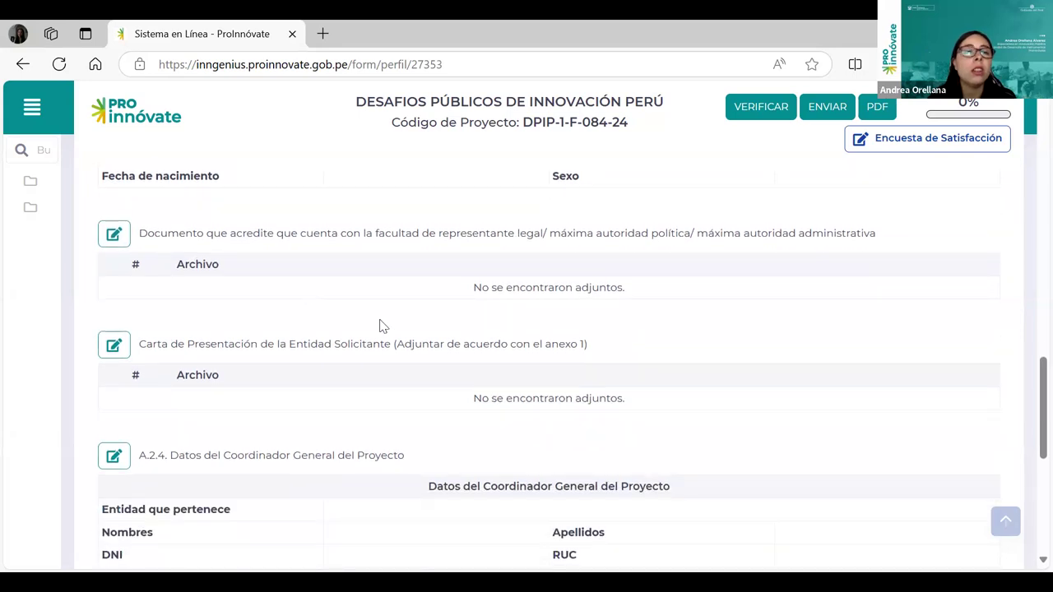
{"action": "left_click", "coordinate": [113, 236]}
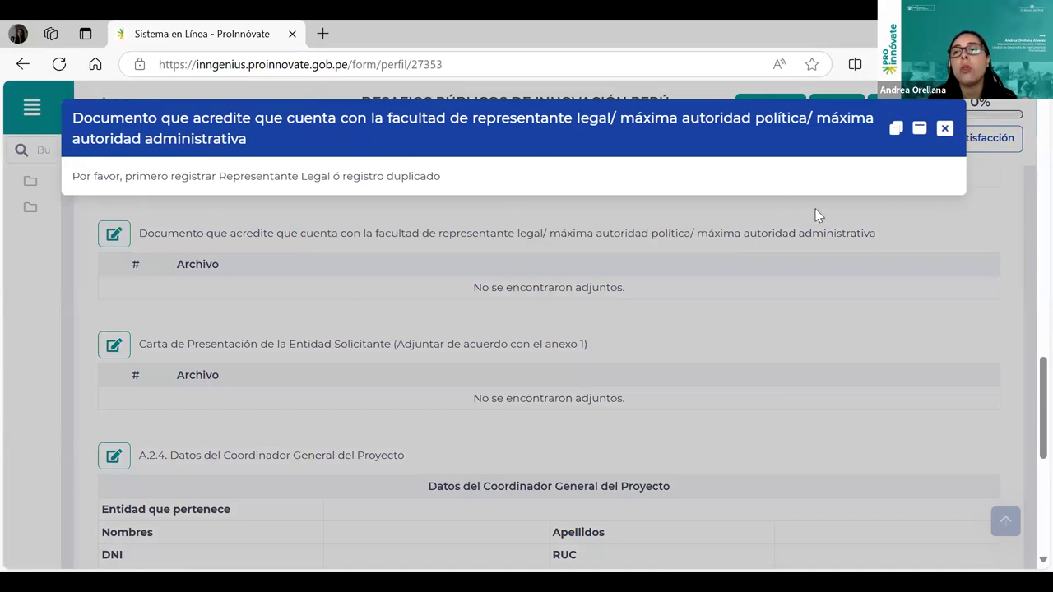
{"action": "left_click", "coordinate": [944, 129]}
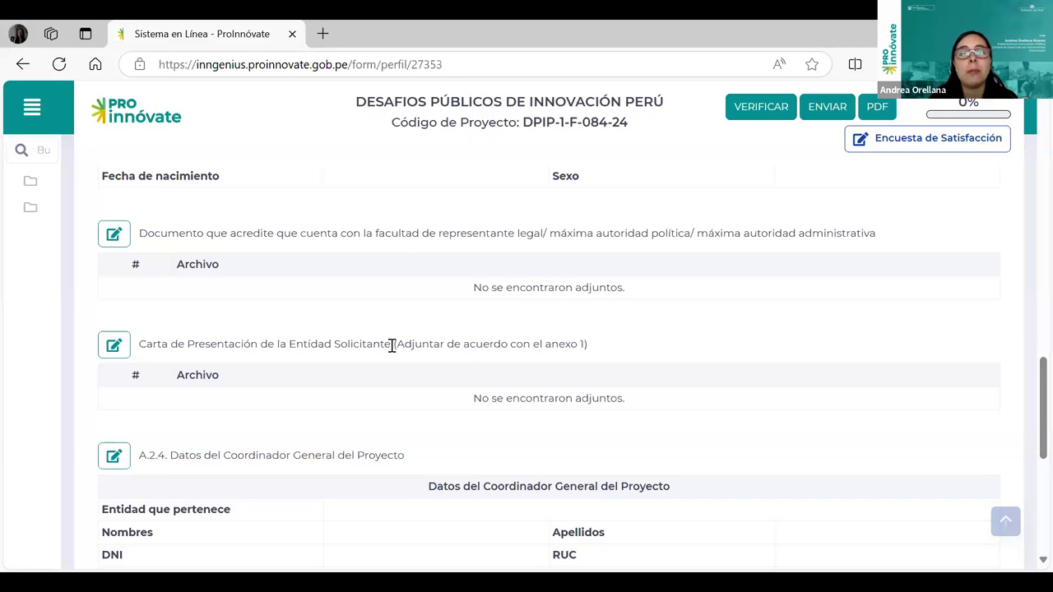
{"action": "left_click_drag", "start_coordinate": [589, 345], "coordinate": [546, 345]}
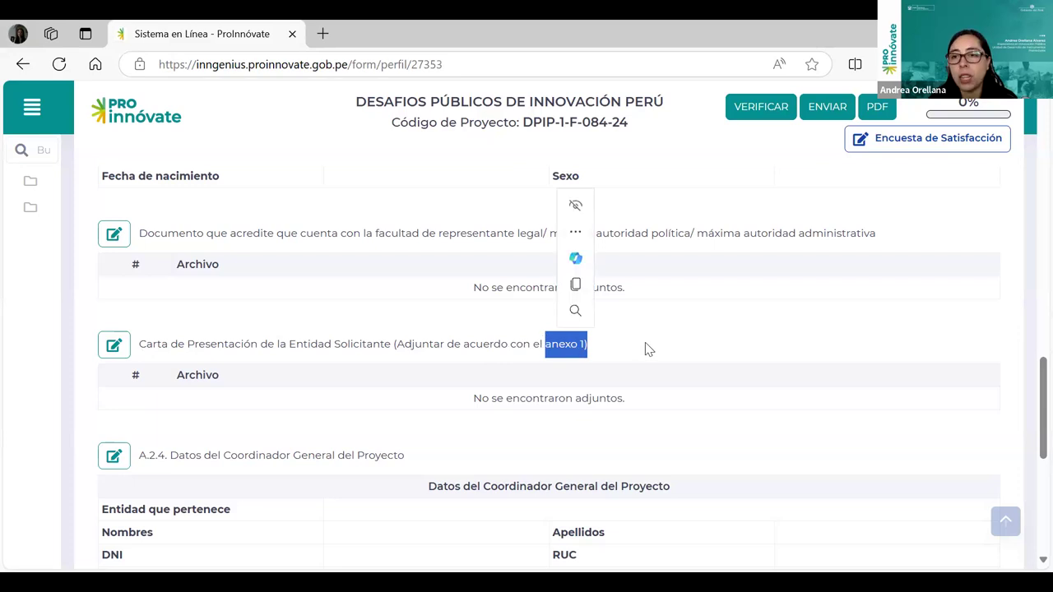
{"action": "left_click", "coordinate": [117, 355]}
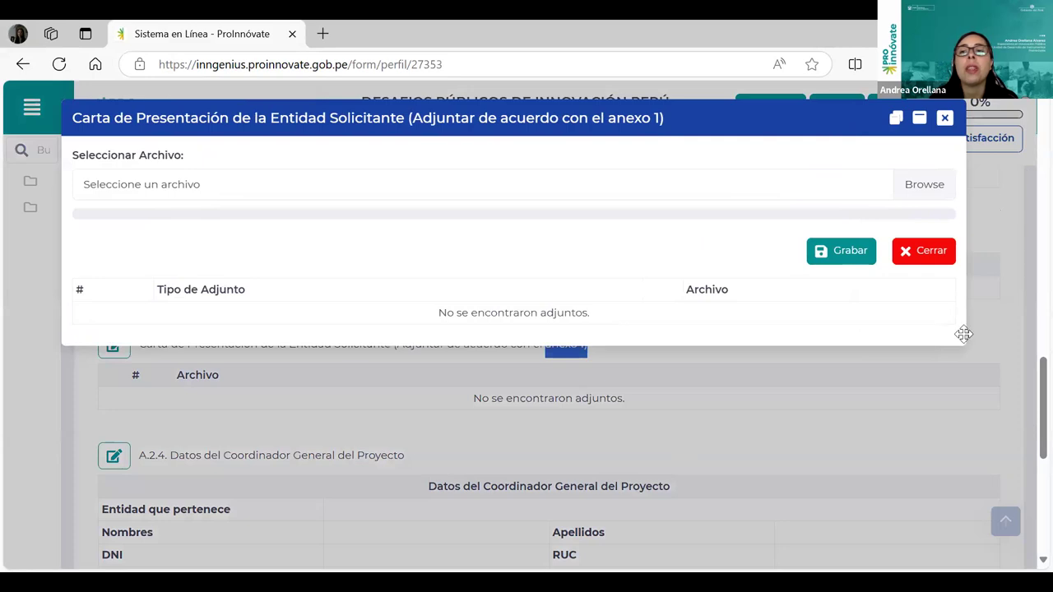
{"action": "left_click", "coordinate": [921, 191]}
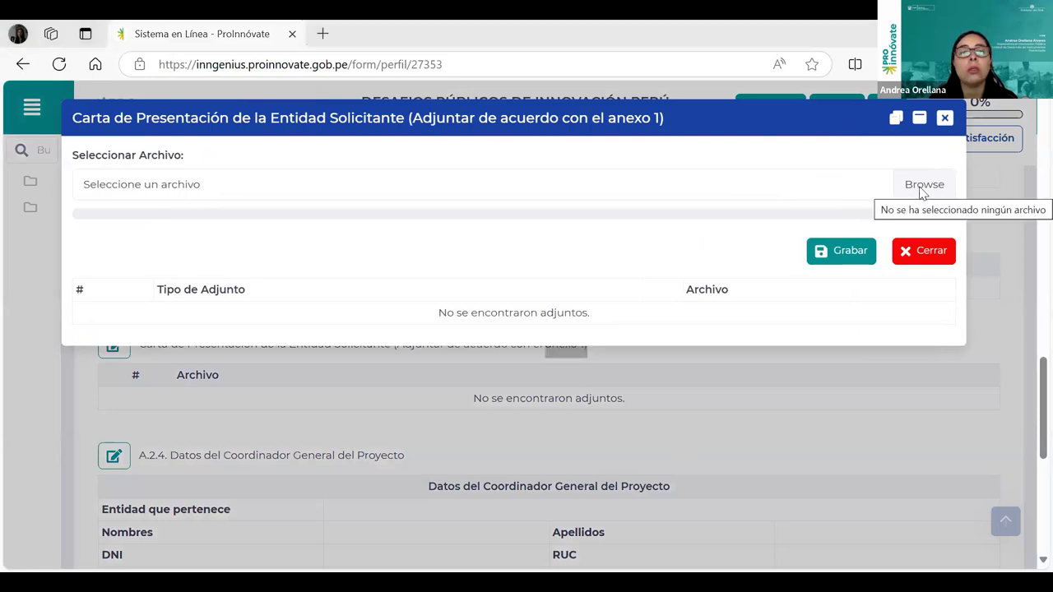
{"action": "left_click", "coordinate": [946, 121]}
{"action": "scroll", "coordinate": [647, 299], "scroll_direction": "down", "scroll_amount": 1}
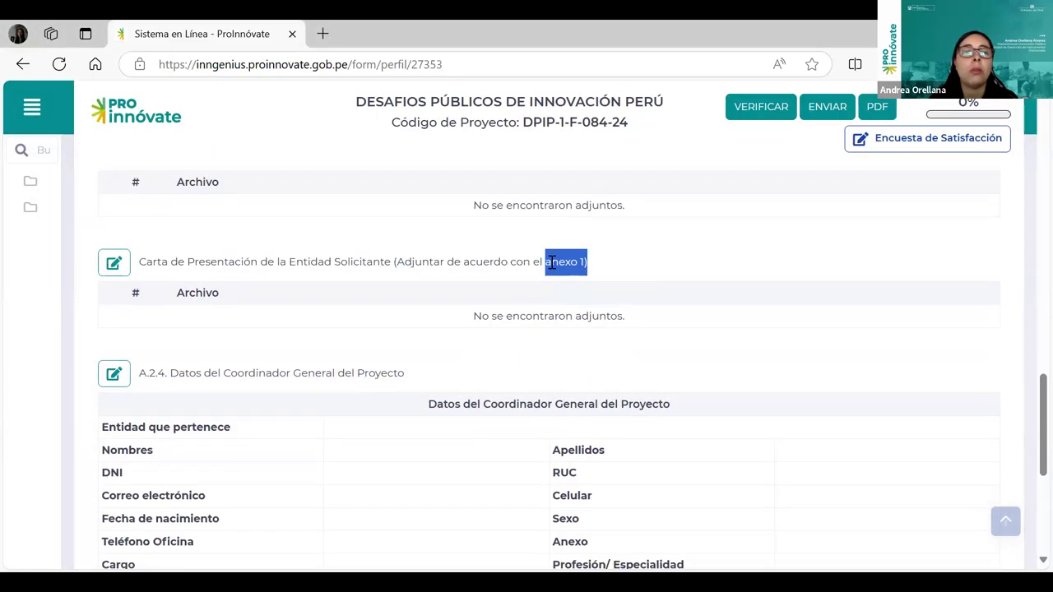
{"action": "left_click", "coordinate": [603, 265]}
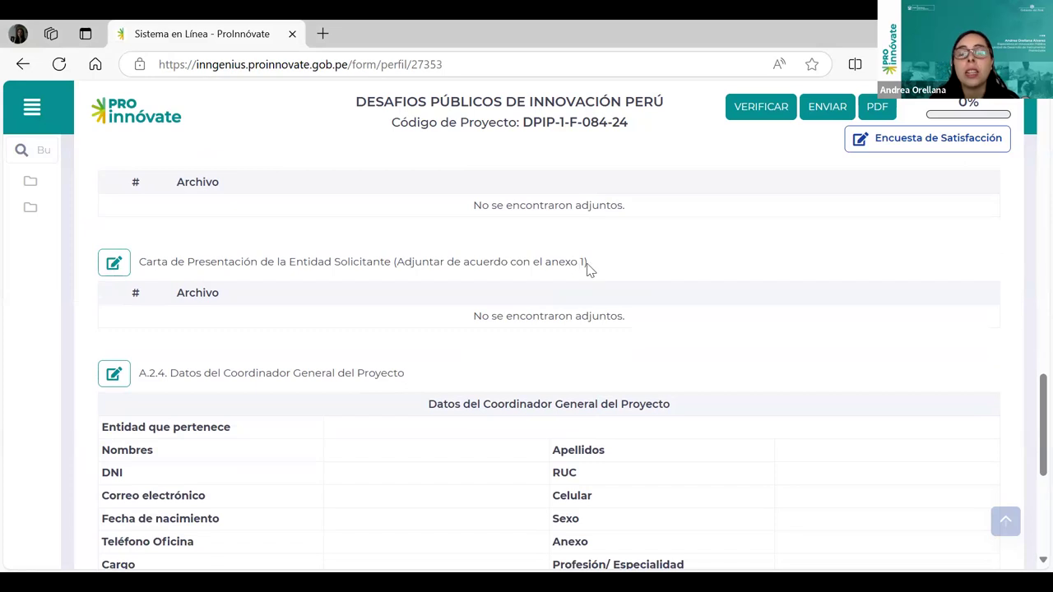
{"action": "left_click_drag", "start_coordinate": [587, 263], "coordinate": [540, 263]}
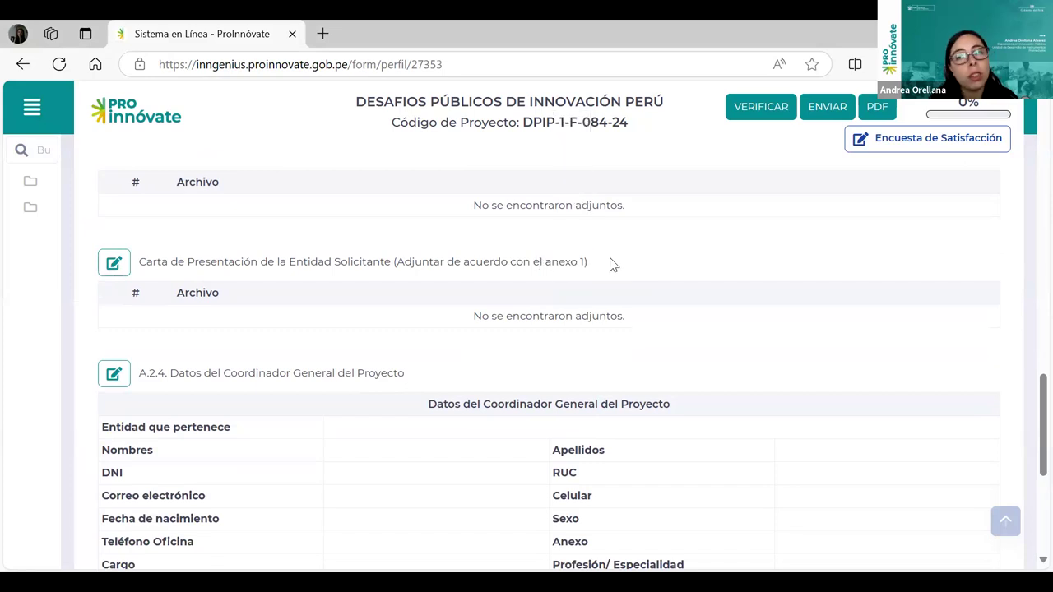
{"action": "scroll", "coordinate": [606, 308], "scroll_direction": "down", "scroll_amount": 1}
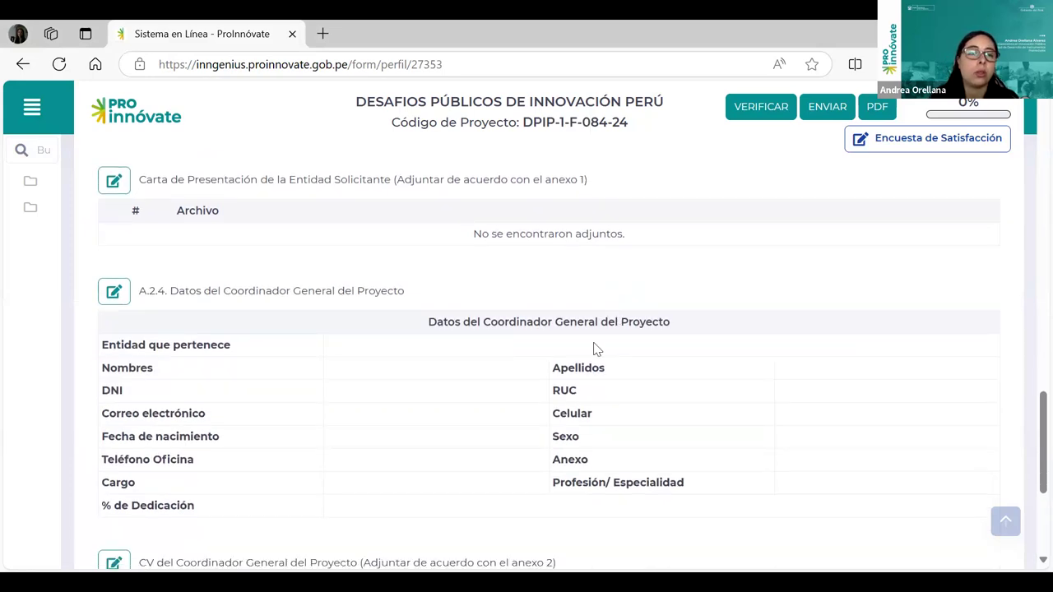
{"action": "scroll", "coordinate": [589, 362], "scroll_direction": "down", "scroll_amount": 1}
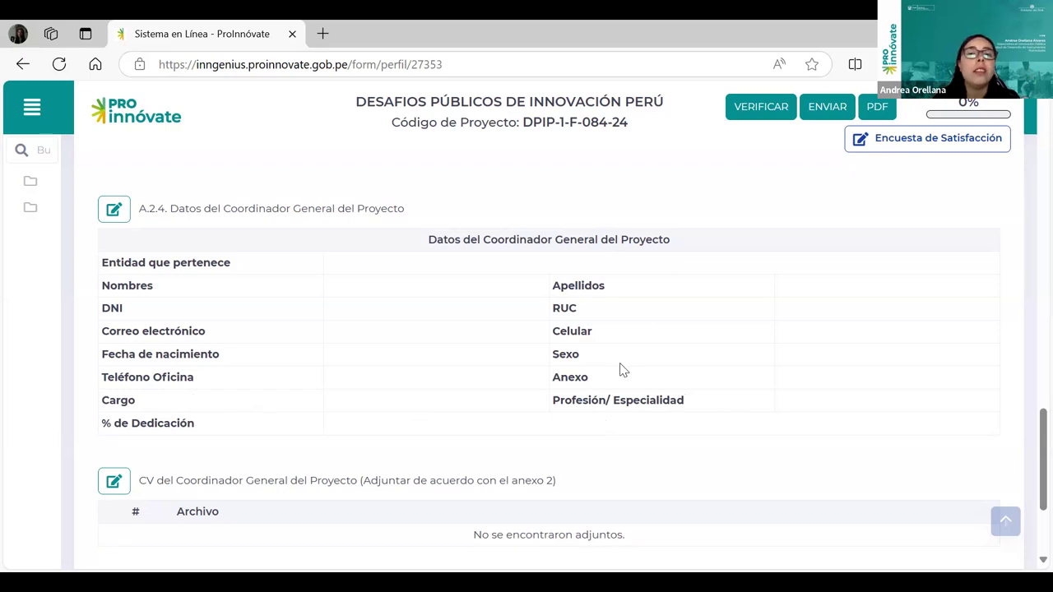
{"action": "scroll", "coordinate": [576, 376], "scroll_direction": "down", "scroll_amount": 1}
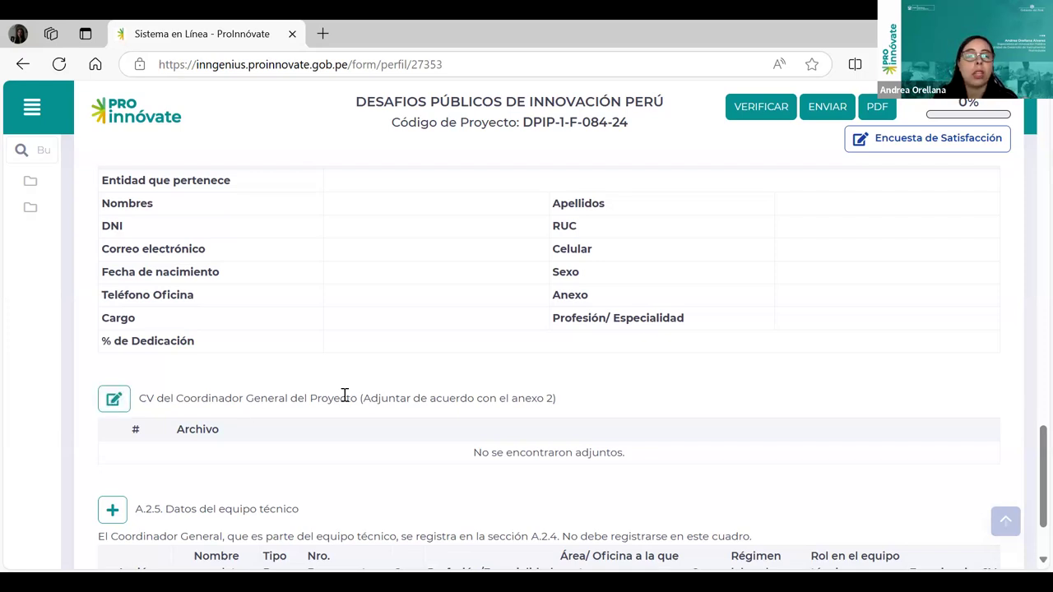
{"action": "scroll", "coordinate": [354, 404], "scroll_direction": "down", "scroll_amount": 2}
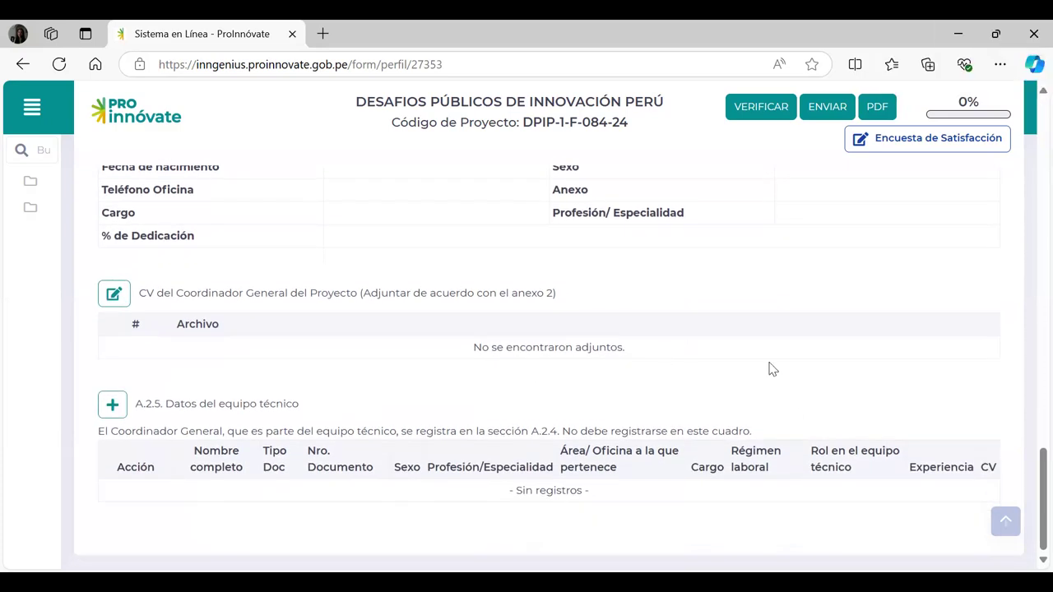
{"action": "scroll", "coordinate": [772, 369], "scroll_direction": "up", "scroll_amount": 1}
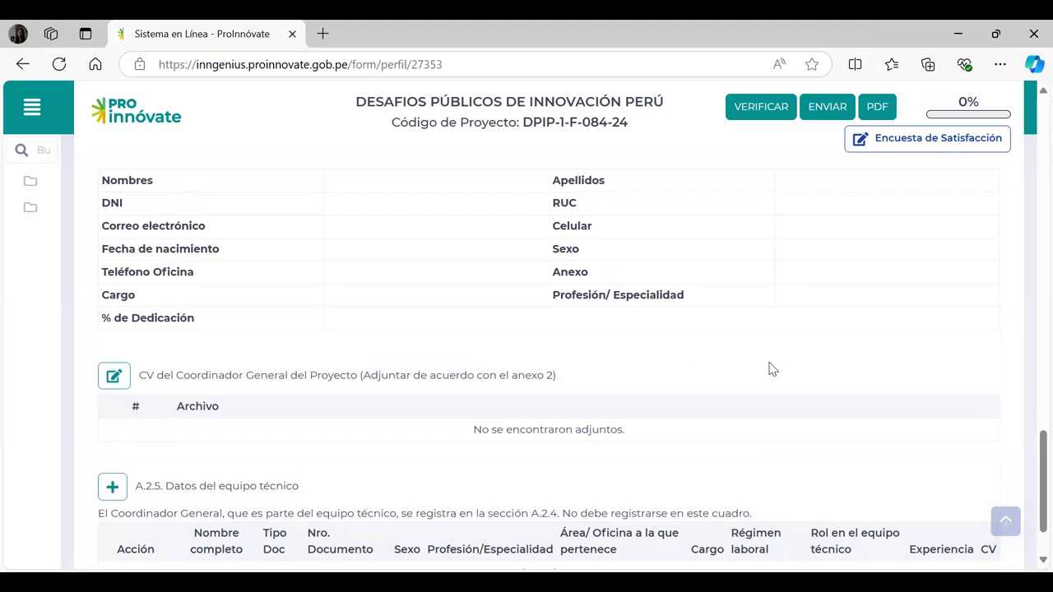
{"action": "scroll", "coordinate": [772, 370], "scroll_direction": "up", "scroll_amount": 1}
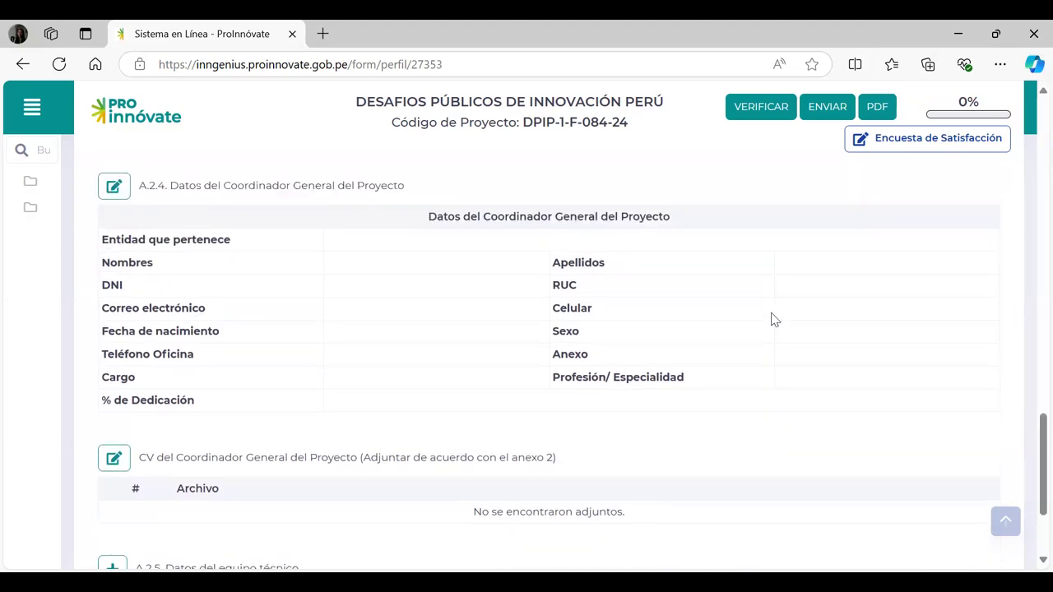
Look up the A.2.4 coordinator by DNI, check dedication options, and close without saving.
{"action": "left_click", "coordinate": [113, 188]}
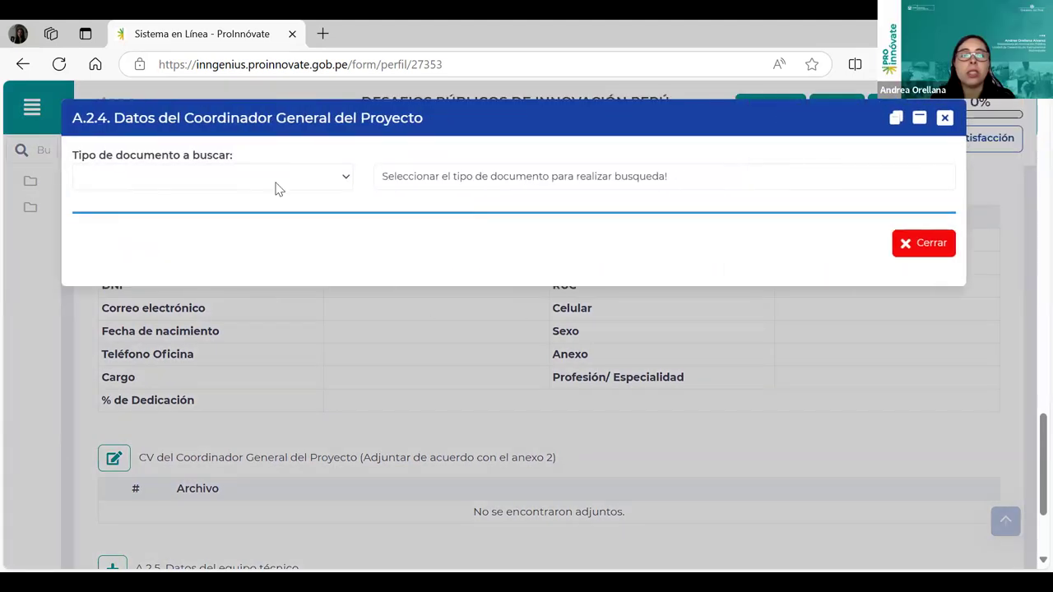
{"action": "left_click", "coordinate": [275, 188]}
{"action": "left_click", "coordinate": [183, 228]}
{"action": "left_click", "coordinate": [470, 167]}
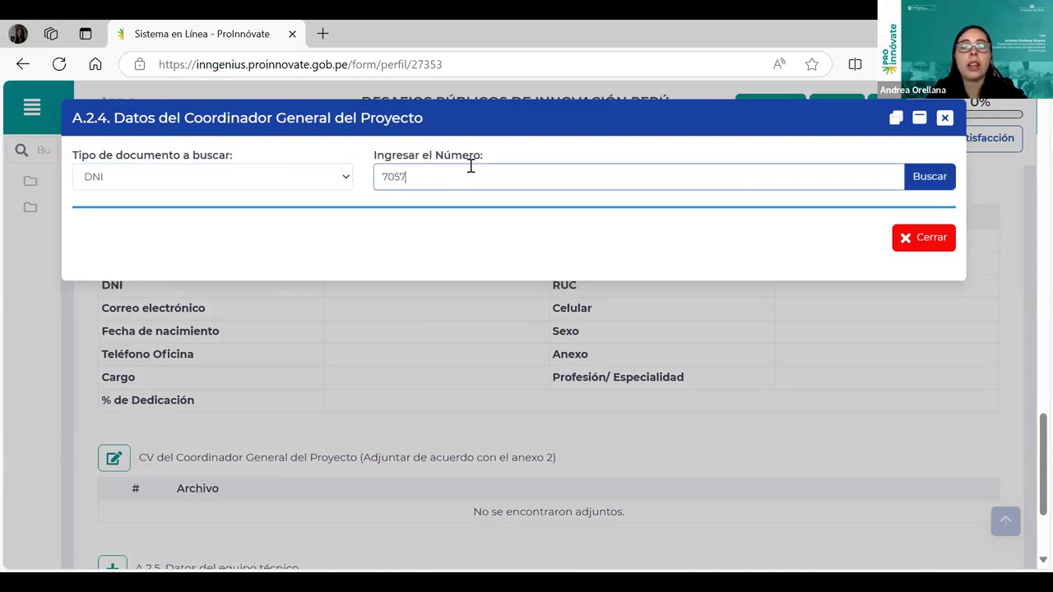
{"action": "left_click", "coordinate": [946, 172]}
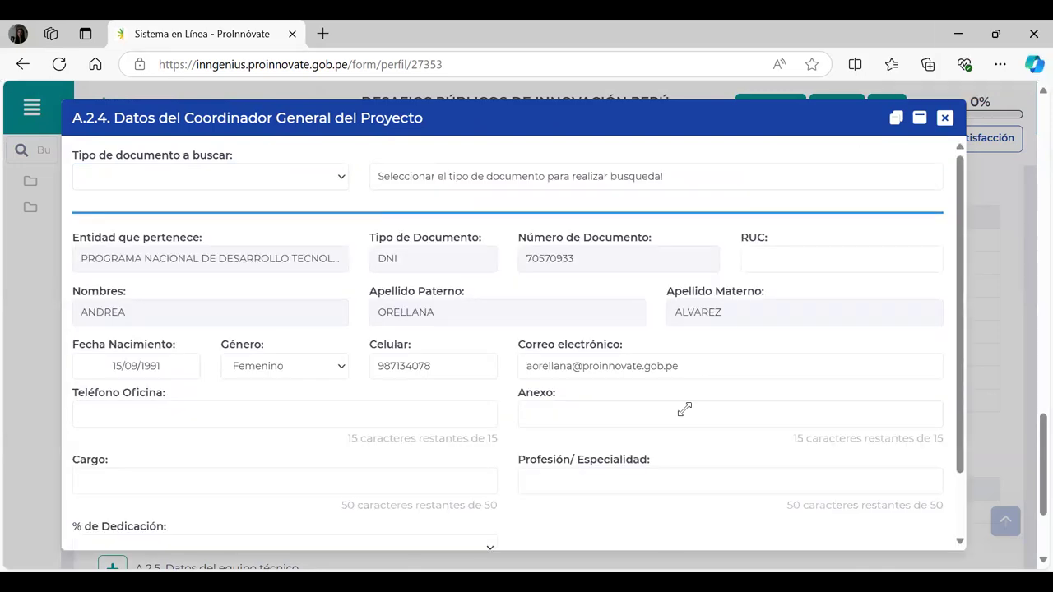
{"action": "scroll", "coordinate": [494, 479], "scroll_direction": "down", "scroll_amount": 1}
{"action": "left_click", "coordinate": [494, 479]}
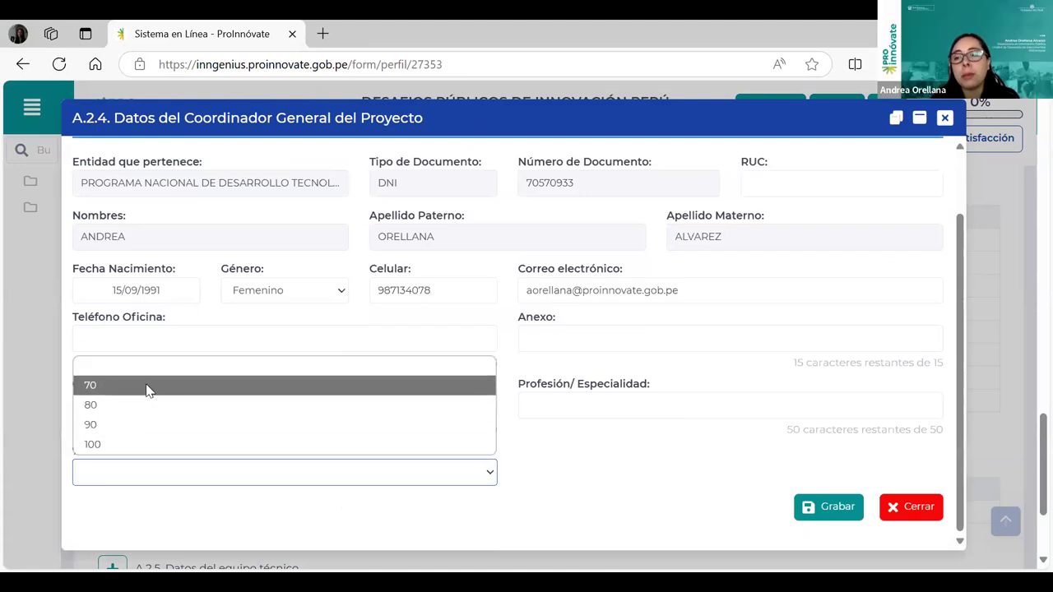
{"action": "left_click", "coordinate": [599, 458]}
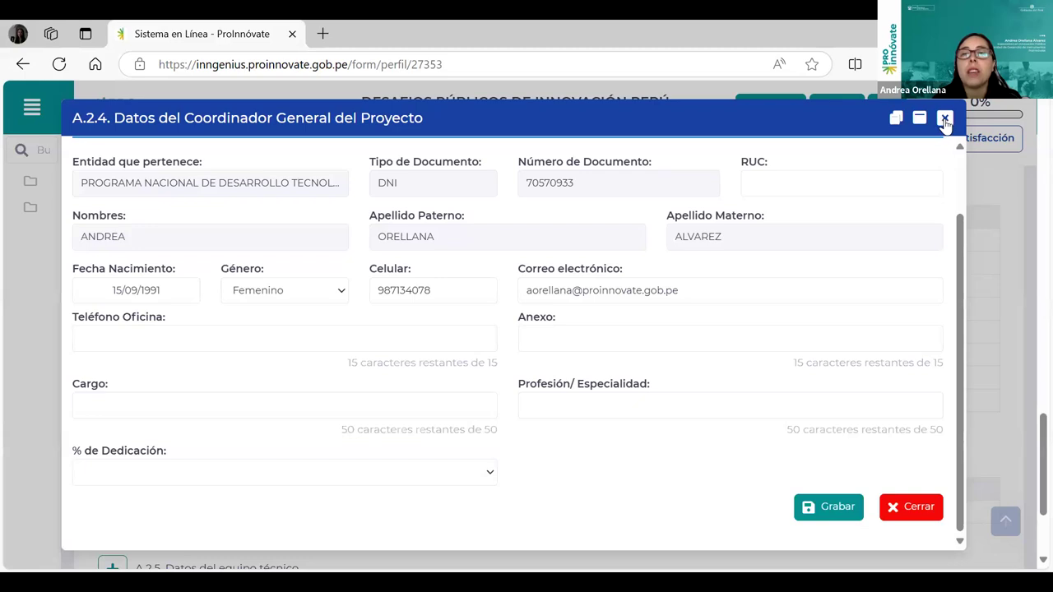
{"action": "left_click", "coordinate": [945, 120]}
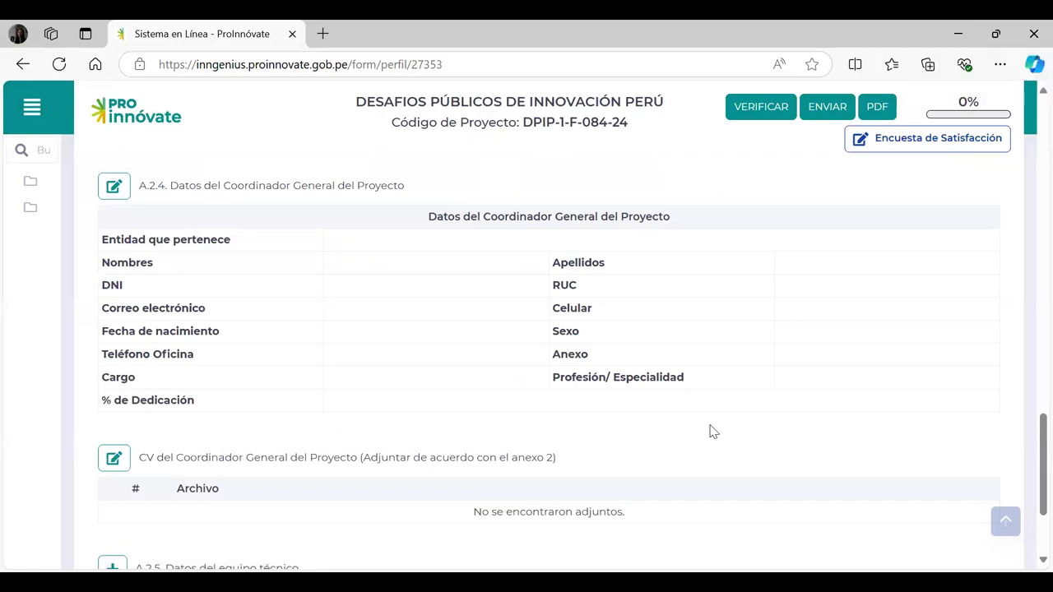
Scroll to A.2.5 and start adding a technical team member.
{"action": "scroll", "coordinate": [732, 412], "scroll_direction": "down", "scroll_amount": 2}
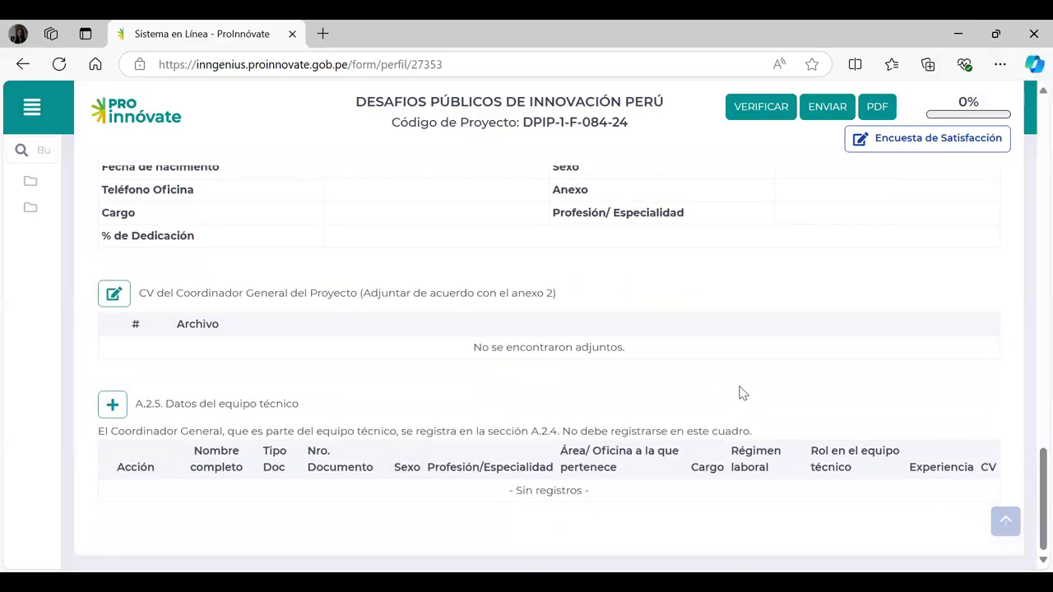
{"action": "scroll", "coordinate": [739, 393], "scroll_direction": "up", "scroll_amount": 1}
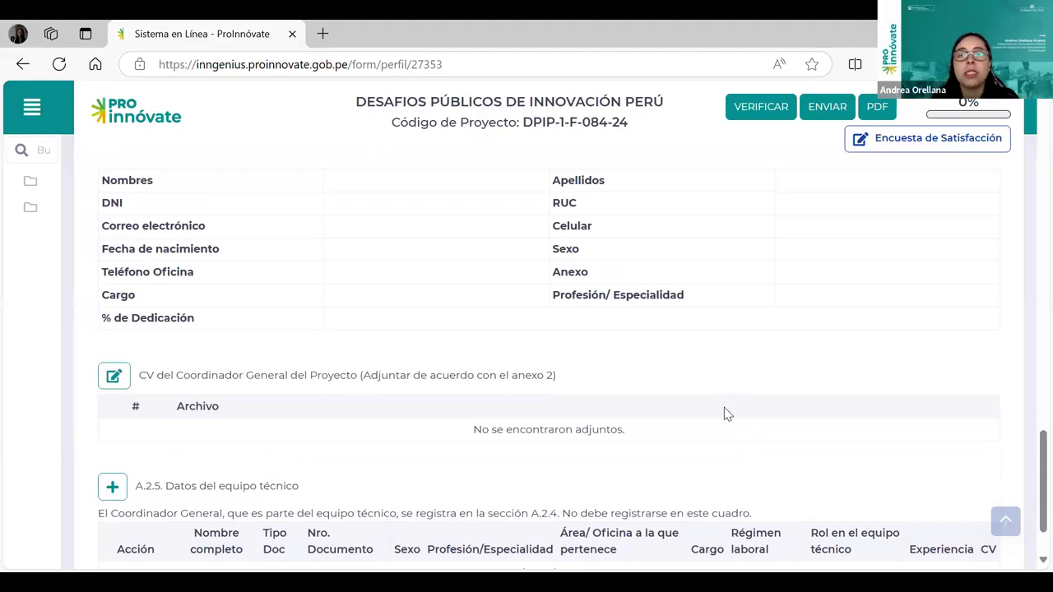
{"action": "scroll", "coordinate": [728, 419], "scroll_direction": "down", "scroll_amount": 1}
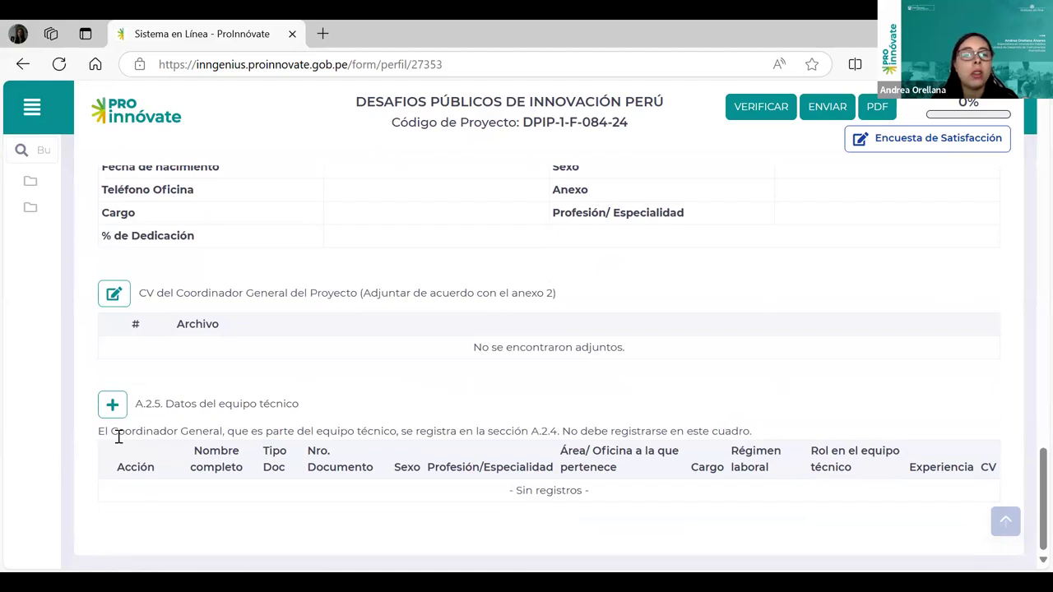
{"action": "left_click", "coordinate": [113, 404]}
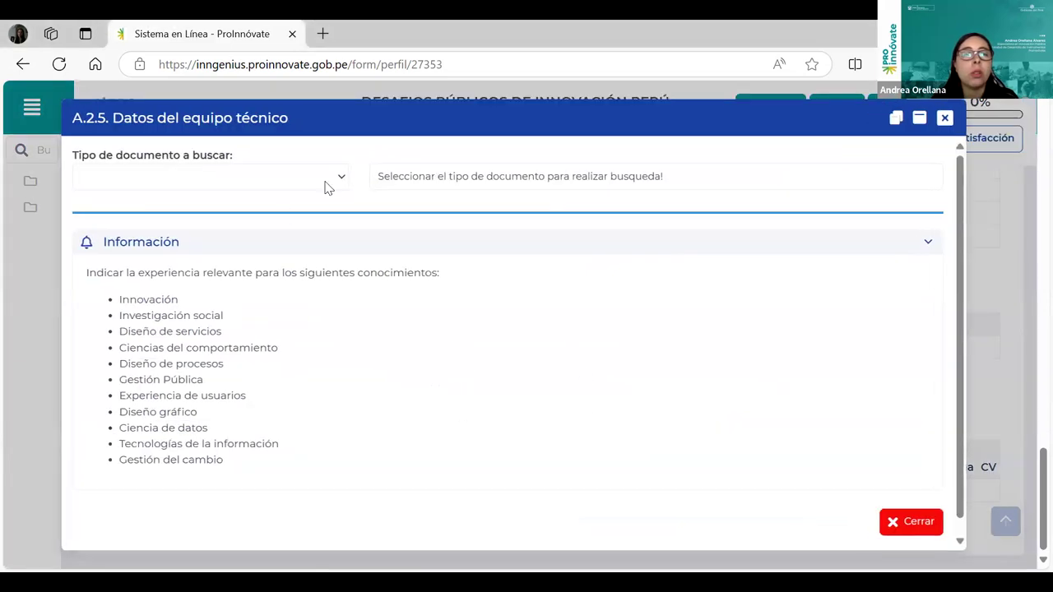
{"action": "left_click", "coordinate": [325, 186]}
{"action": "left_click", "coordinate": [156, 227]}
{"action": "left_click", "coordinate": [499, 178]}
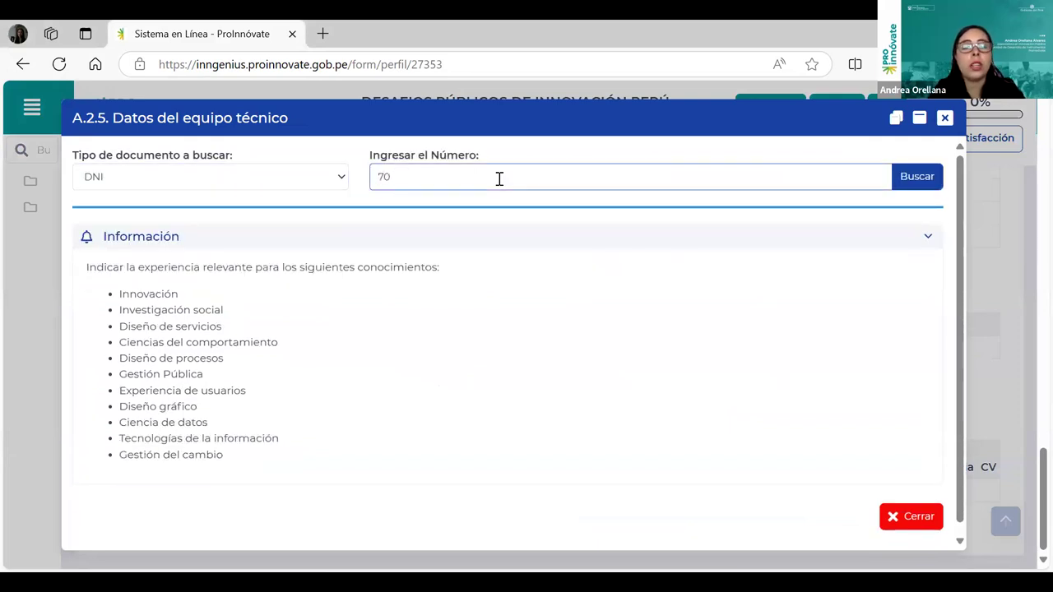
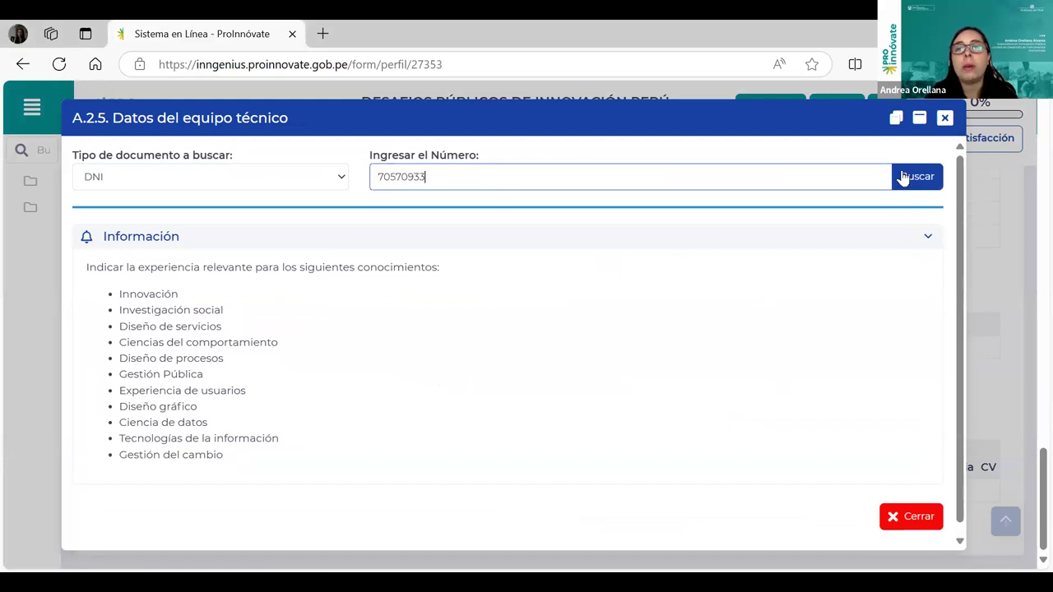
{"action": "left_click", "coordinate": [901, 176]}
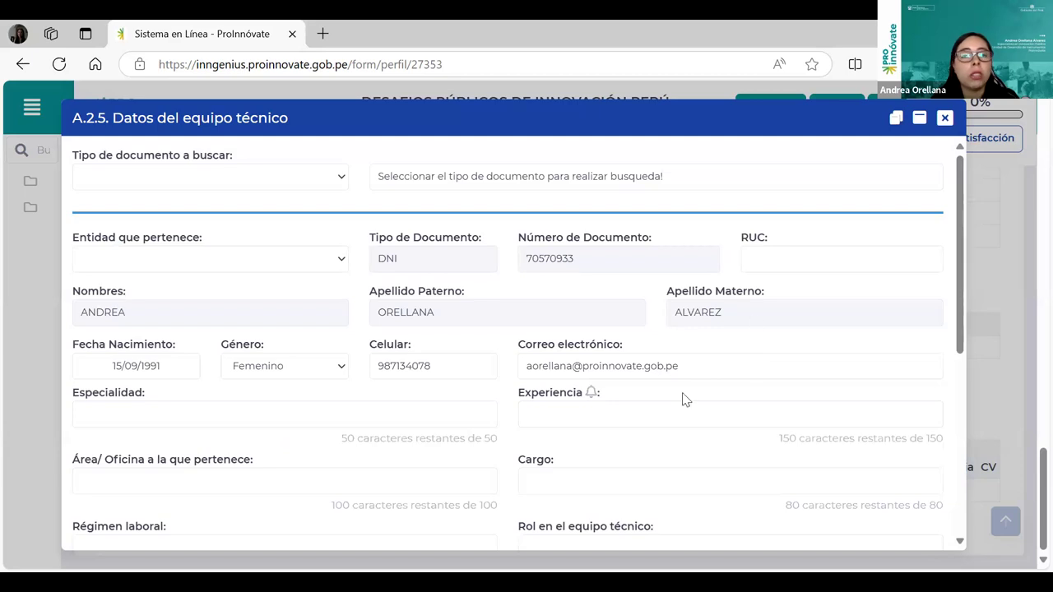
{"action": "scroll", "coordinate": [682, 400], "scroll_direction": "down", "scroll_amount": 1}
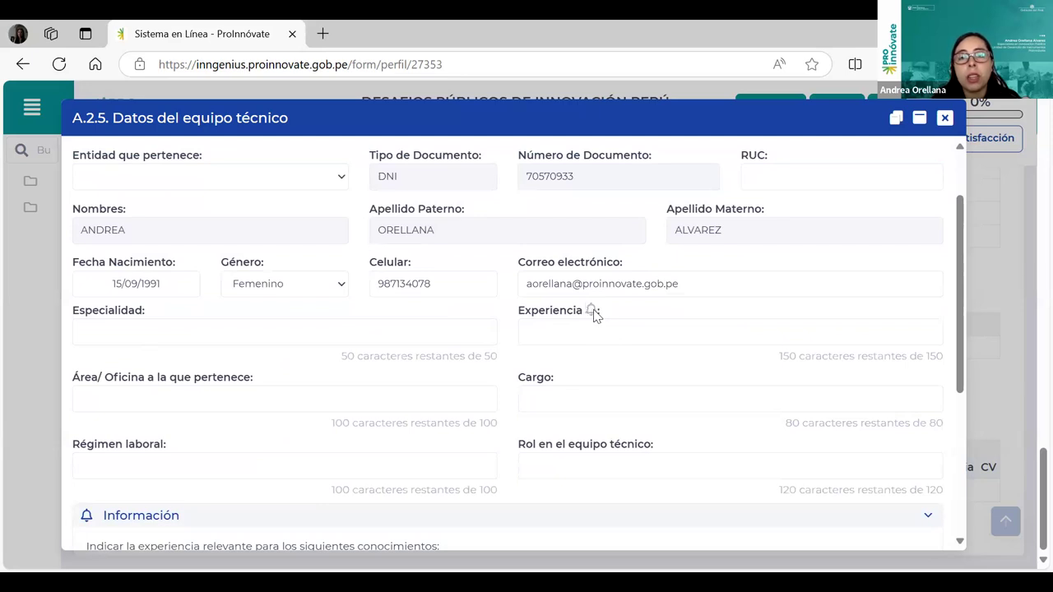
{"action": "mouse_move", "coordinate": [600, 314]}
{"action": "left_mouse_down"}
{"action": "mouse_move", "coordinate": [585, 309]}
{"action": "mouse_move", "coordinate": [592, 315]}
{"action": "left_mouse_up"}
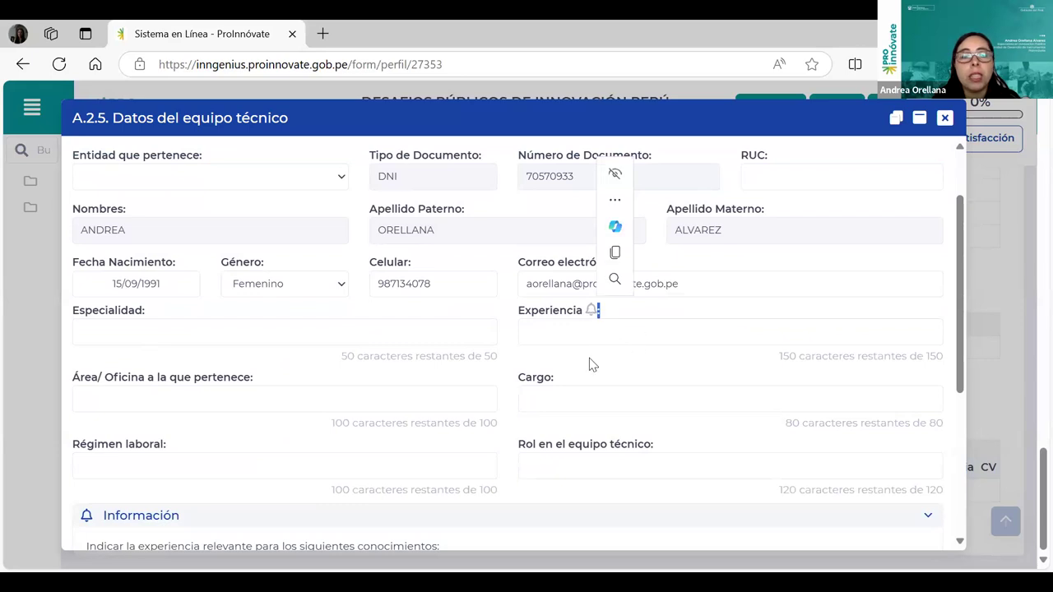
{"action": "scroll", "coordinate": [591, 362], "scroll_direction": "down", "scroll_amount": 2}
{"action": "left_click", "coordinate": [560, 406]}
{"action": "scroll", "coordinate": [247, 449], "scroll_direction": "down", "scroll_amount": 1}
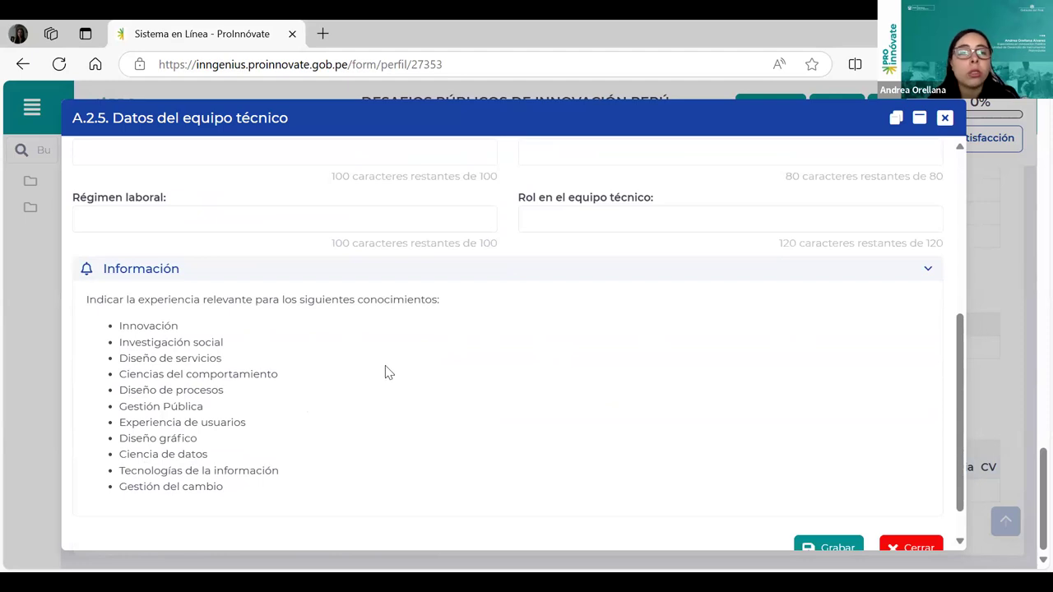
{"action": "double_click", "coordinate": [148, 326]}
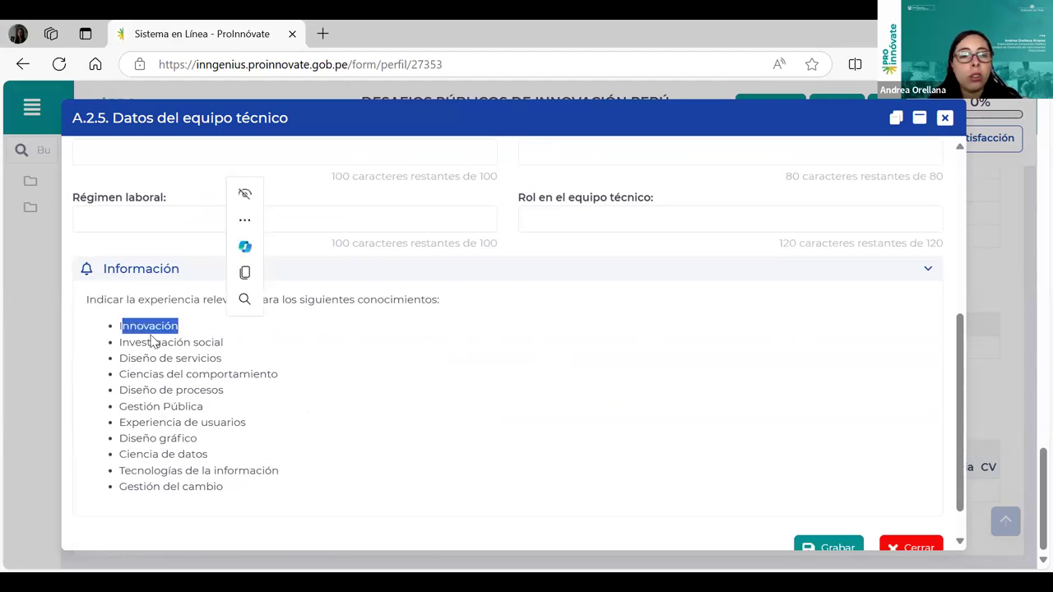
{"action": "left_click", "coordinate": [147, 354]}
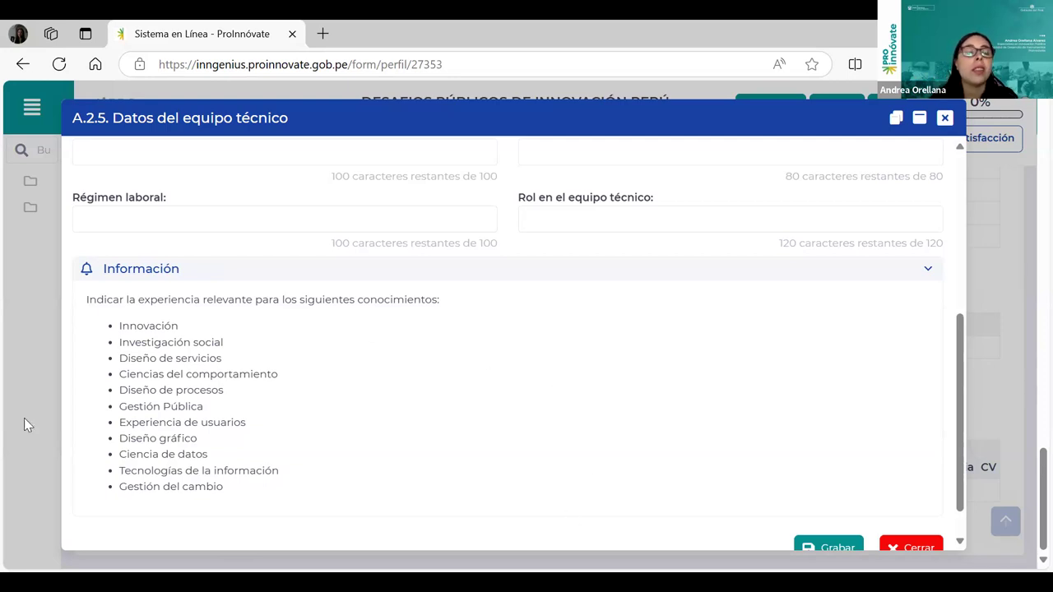
Visit the Experiencia, Régimen laboral and Rol en el equipo técnico fields, then close the form unsaved.
{"action": "scroll", "coordinate": [176, 390], "scroll_direction": "up", "scroll_amount": 2}
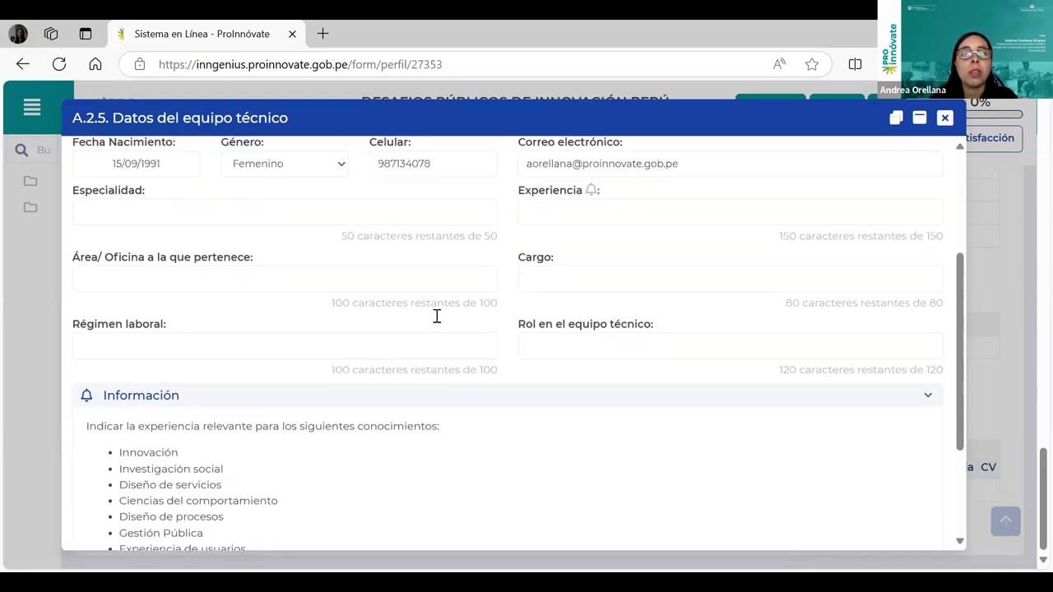
{"action": "left_click", "coordinate": [553, 250]}
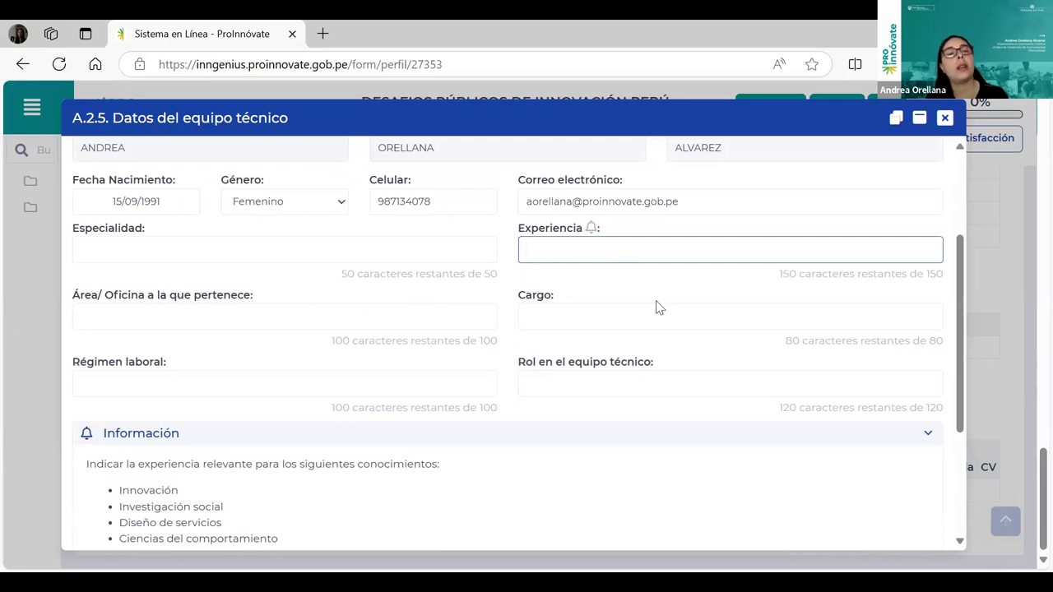
{"action": "left_click", "coordinate": [190, 387]}
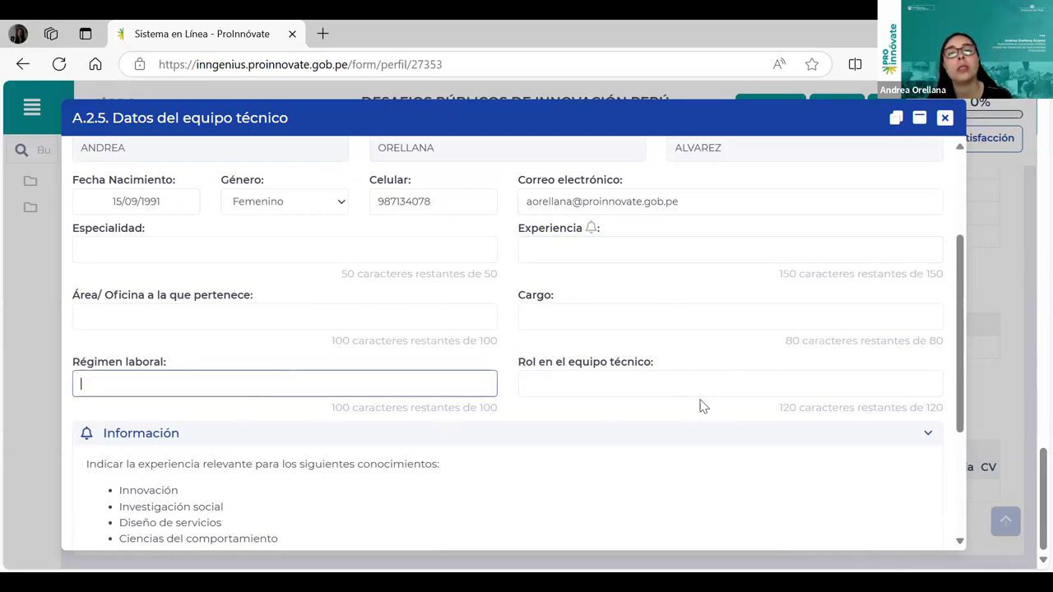
{"action": "left_click", "coordinate": [549, 387]}
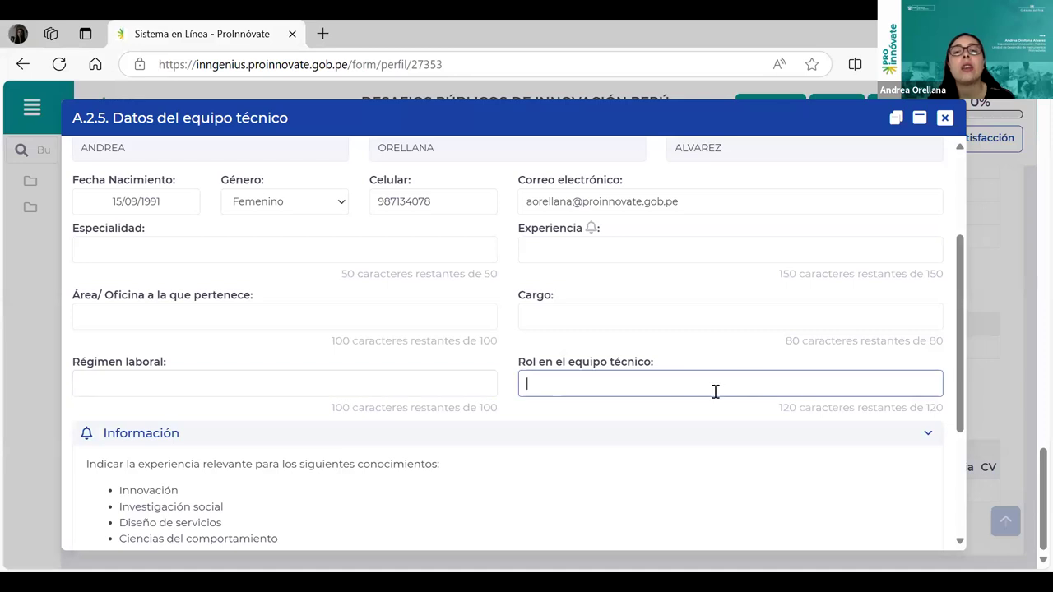
{"action": "left_click", "coordinate": [650, 383]}
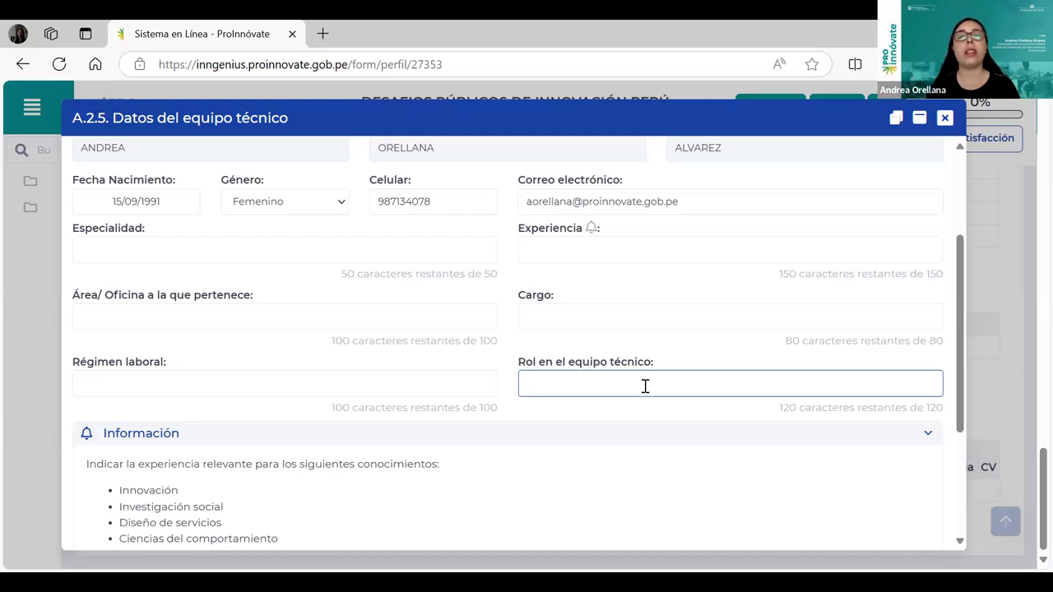
{"action": "scroll", "coordinate": [609, 416], "scroll_direction": "down", "scroll_amount": 1}
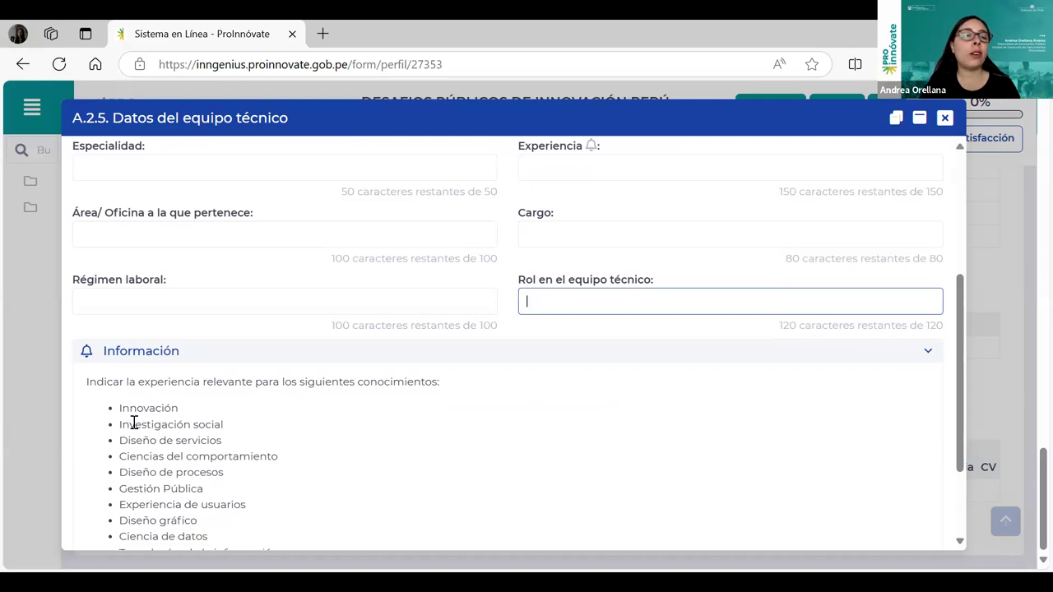
{"action": "left_click_drag", "start_coordinate": [135, 421], "coordinate": [162, 423]}
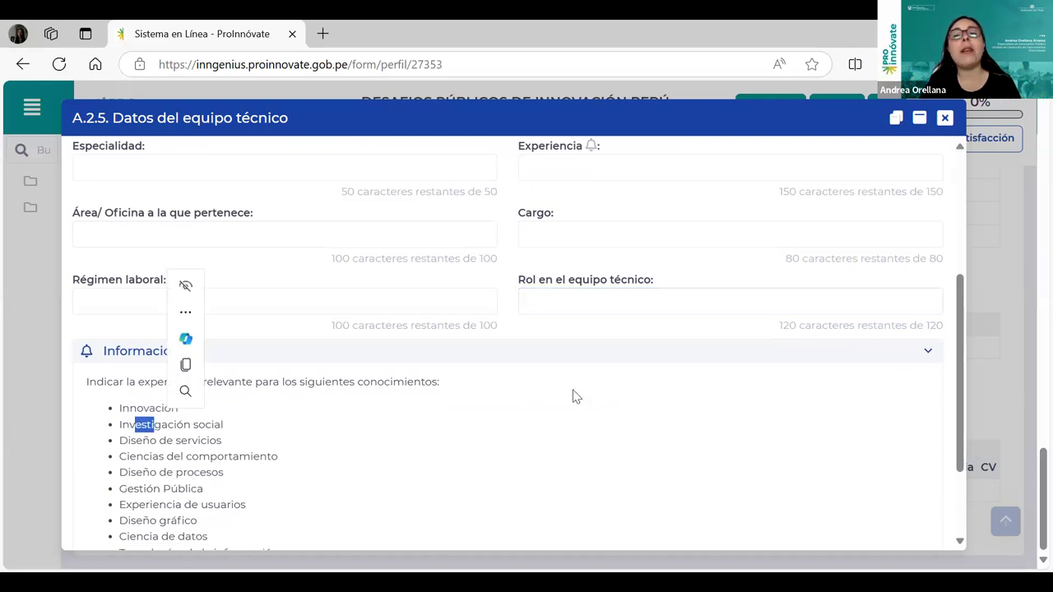
{"action": "scroll", "coordinate": [588, 398], "scroll_direction": "up", "scroll_amount": 1}
{"action": "left_click", "coordinate": [564, 389]}
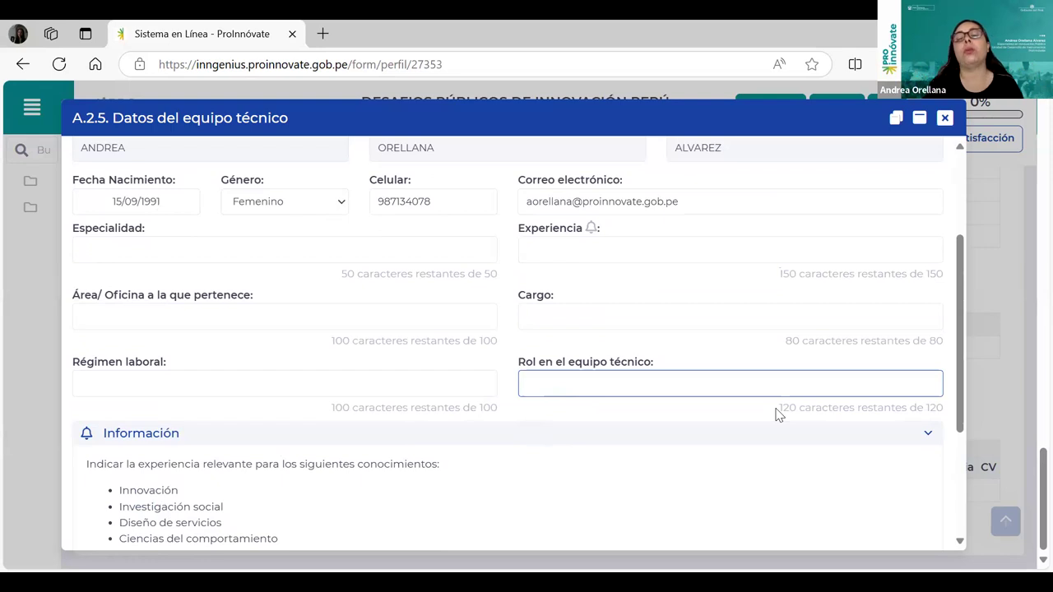
{"action": "left_click", "coordinate": [944, 118]}
Scroll back to the top of the form and switch to SECCIÓN B.
{"action": "scroll", "coordinate": [646, 445], "scroll_direction": "up", "scroll_amount": 15}
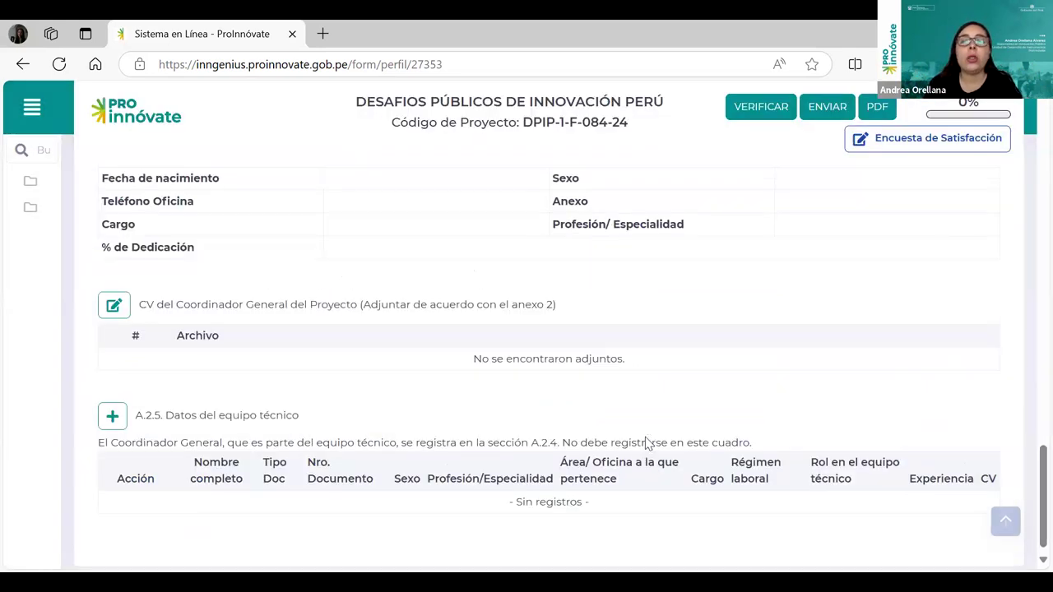
{"action": "scroll", "coordinate": [652, 442], "scroll_direction": "up", "scroll_amount": 10}
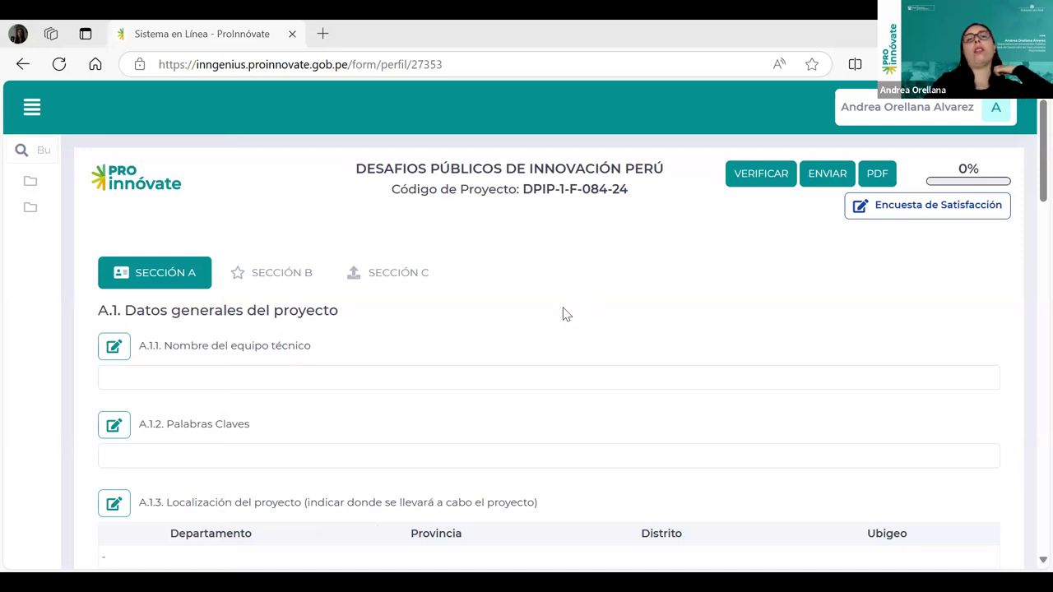
{"action": "left_click", "coordinate": [271, 280]}
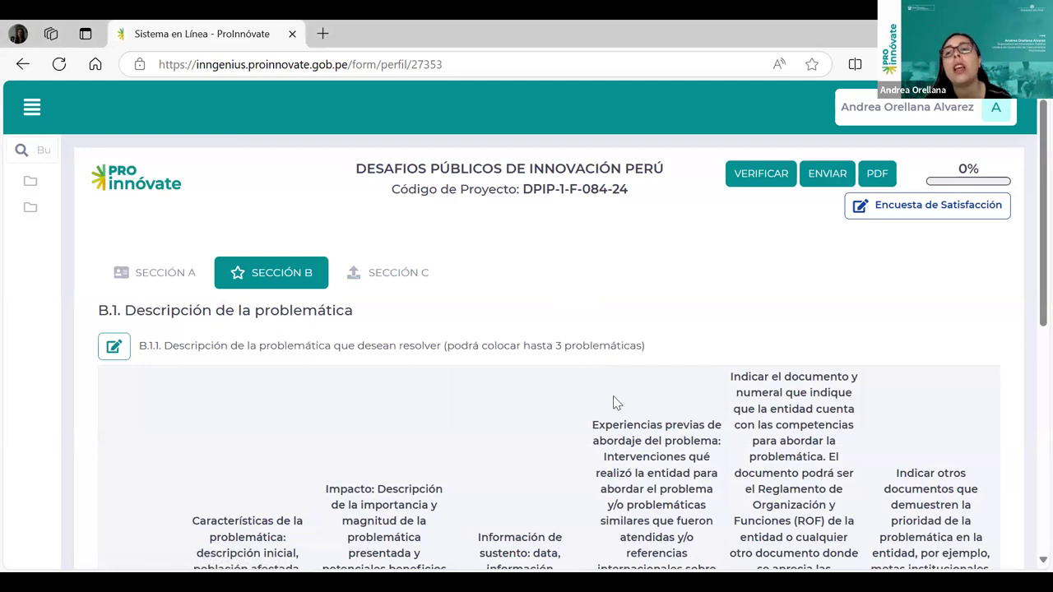
{"action": "scroll", "coordinate": [619, 401], "scroll_direction": "down", "scroll_amount": 2}
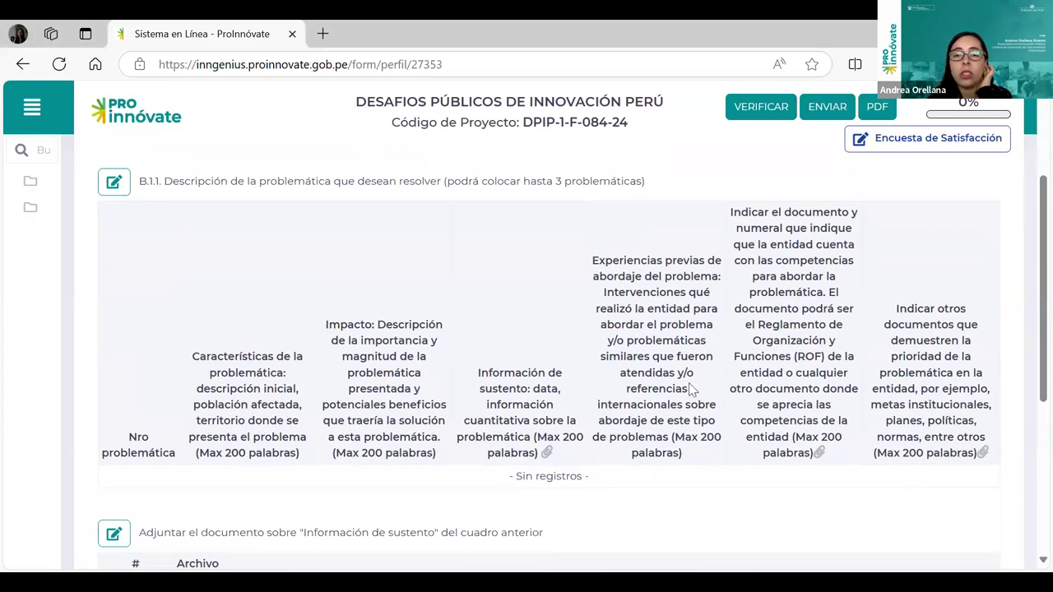
{"action": "scroll", "coordinate": [680, 392], "scroll_direction": "down", "scroll_amount": 1}
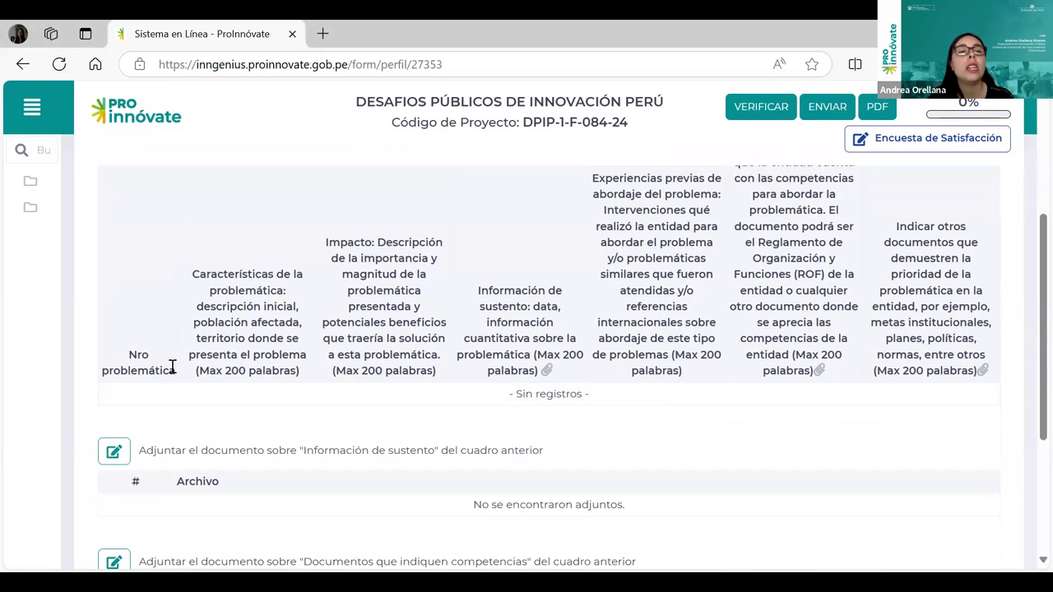
{"action": "scroll", "coordinate": [724, 404], "scroll_direction": "up", "scroll_amount": 2}
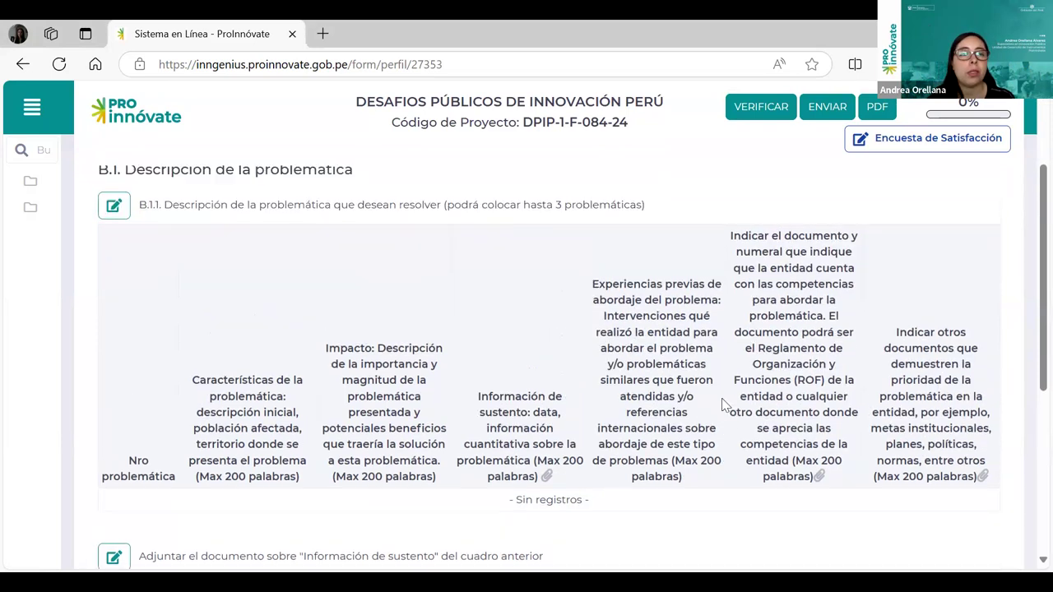
{"action": "mouse_move", "coordinate": [37, 269]}
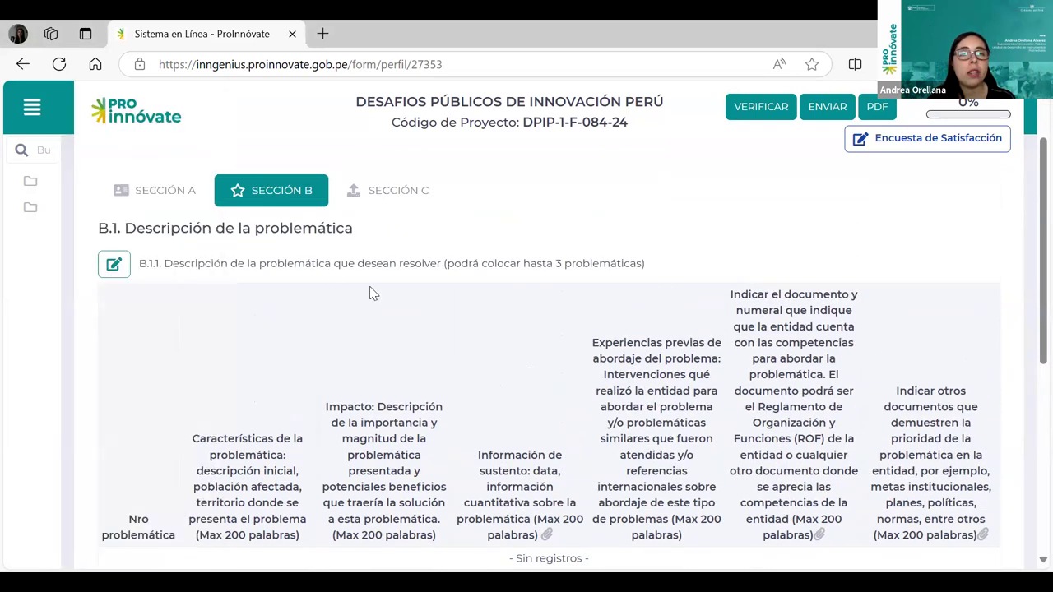
Open the B.1.1 editor, start a Nuevo entry, and open the Nro problemática list.
{"action": "left_click", "coordinate": [119, 270]}
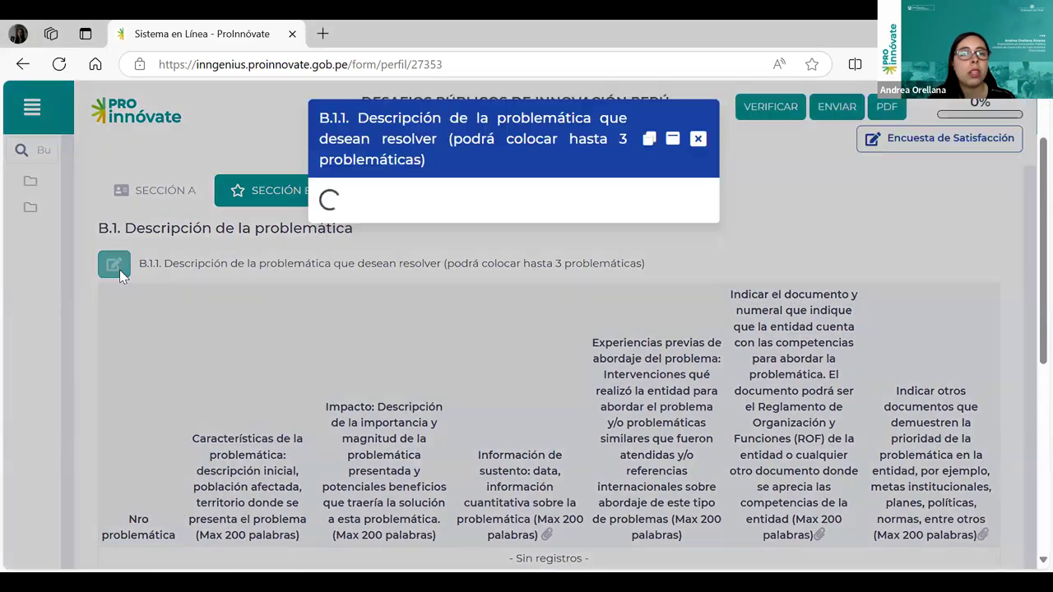
{"action": "scroll", "coordinate": [737, 390], "scroll_direction": "down", "scroll_amount": 1}
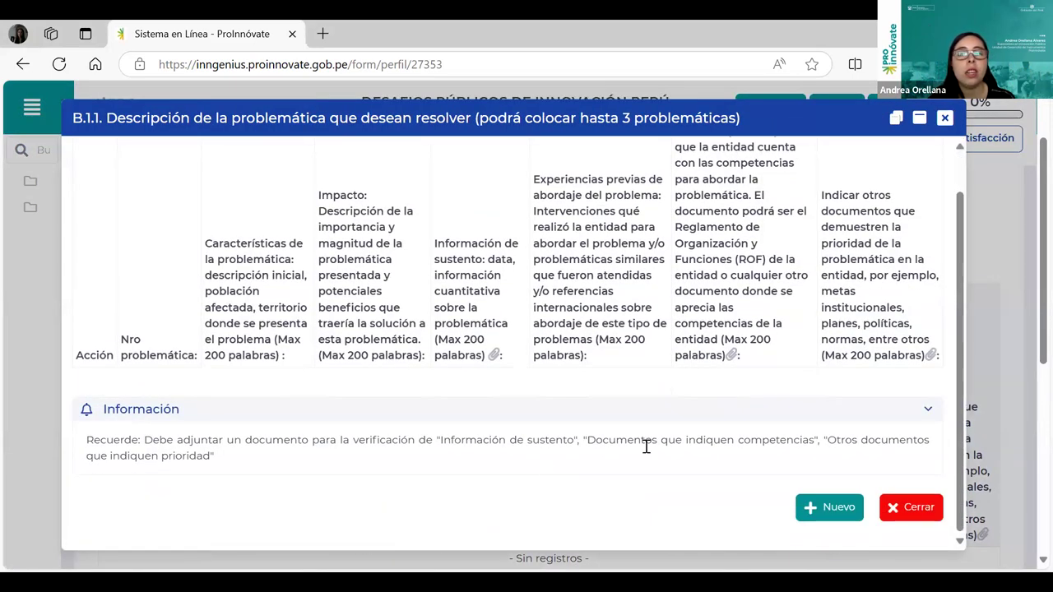
{"action": "left_click_drag", "start_coordinate": [190, 440], "coordinate": [580, 441]}
{"action": "left_click", "coordinate": [460, 515]}
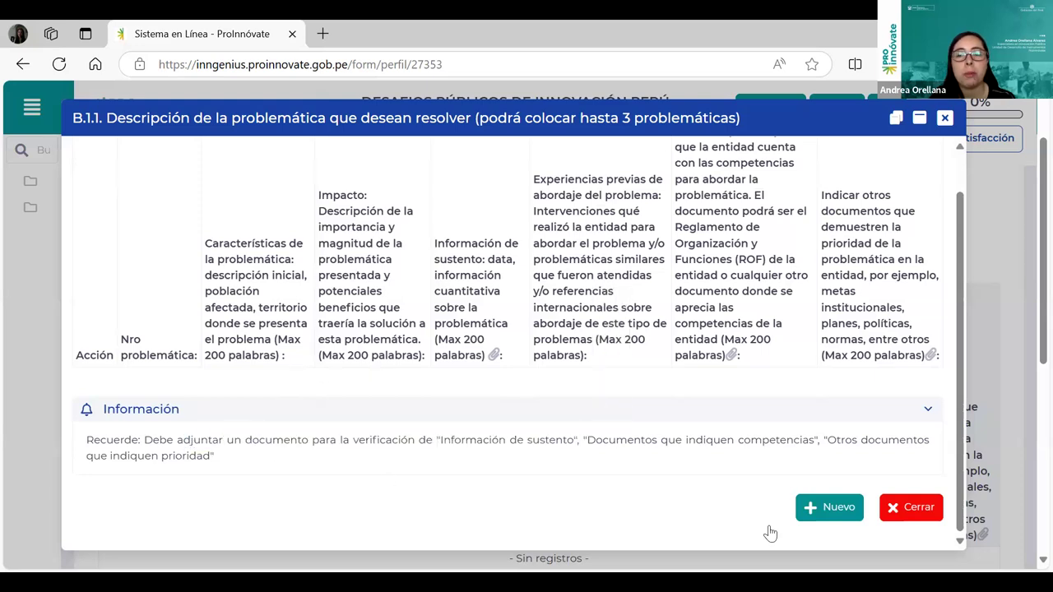
{"action": "left_click", "coordinate": [814, 521]}
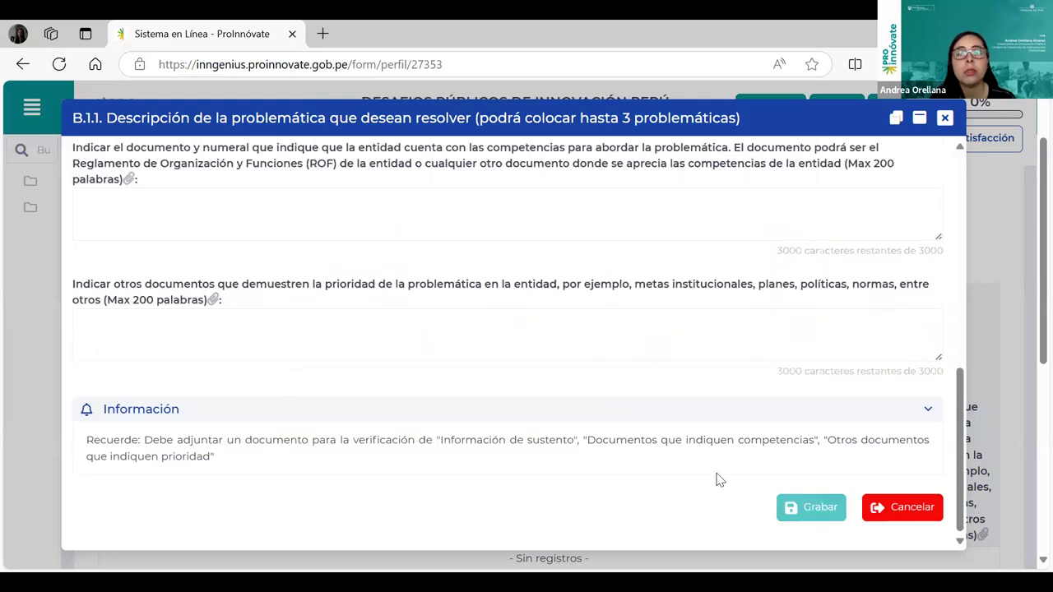
{"action": "scroll", "coordinate": [717, 478], "scroll_direction": "up", "scroll_amount": 8}
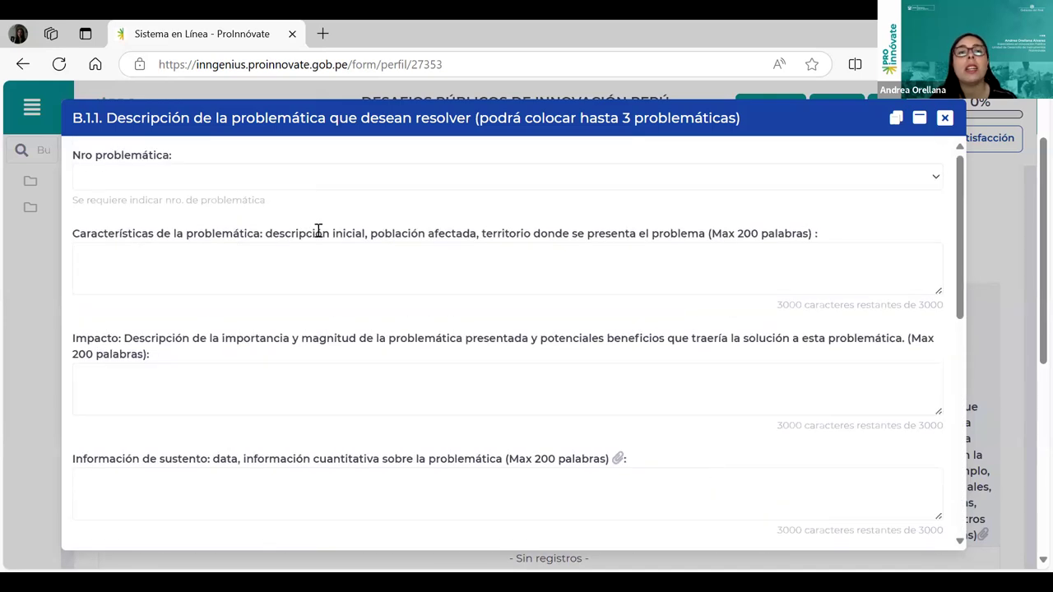
{"action": "left_click", "coordinate": [172, 179]}
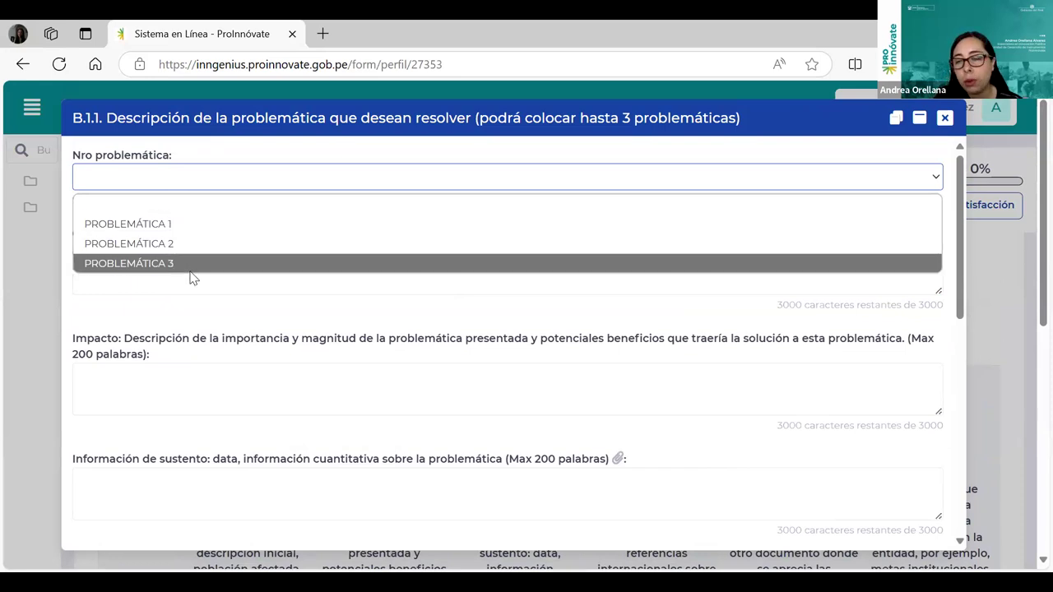
{"action": "left_click", "coordinate": [175, 225]}
{"action": "left_click", "coordinate": [154, 270]}
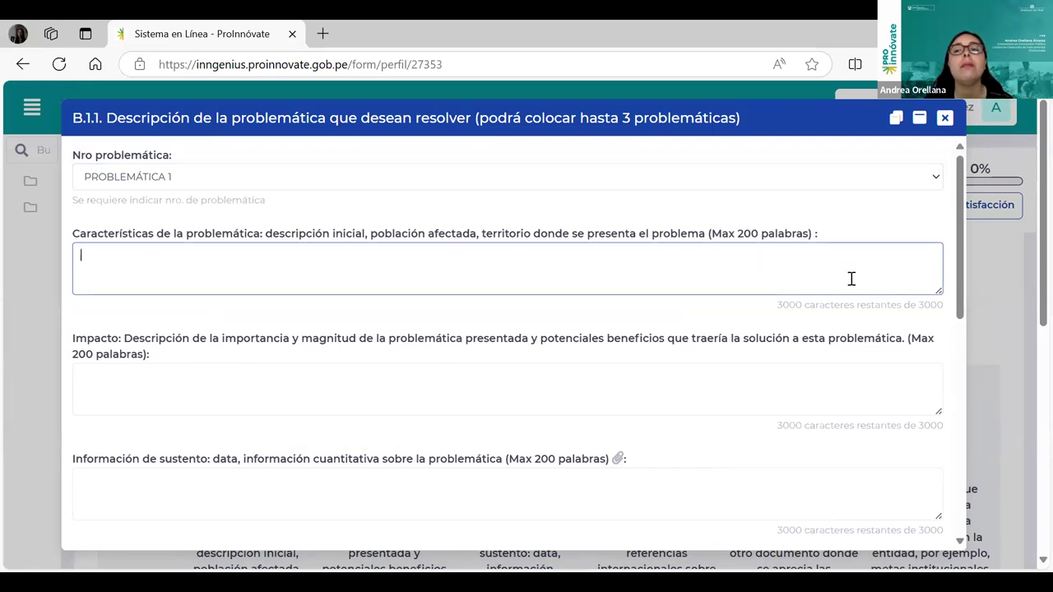
{"action": "left_click", "coordinate": [442, 395]}
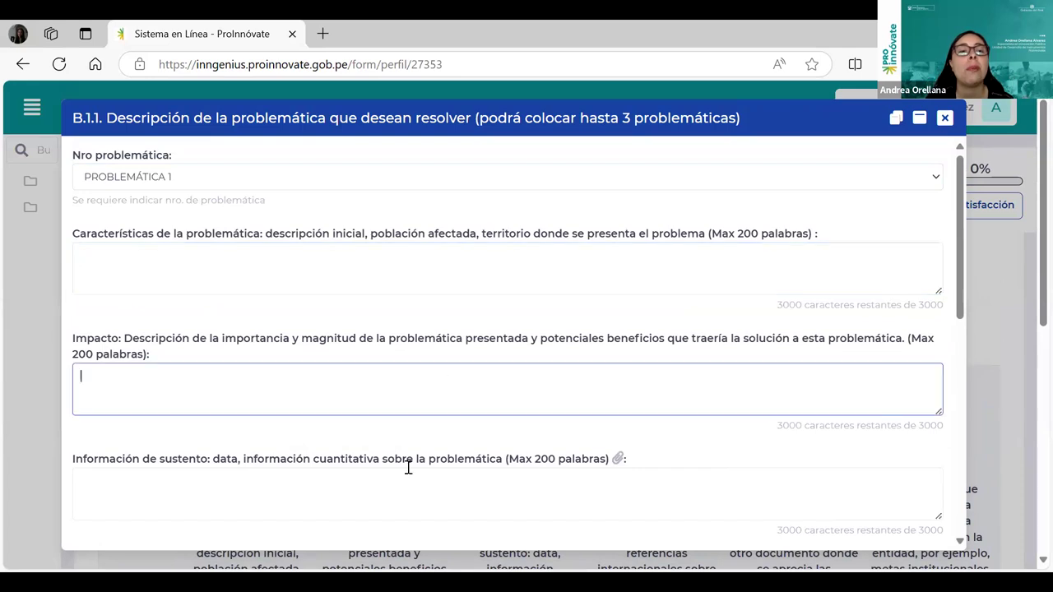
{"action": "left_click", "coordinate": [383, 514]}
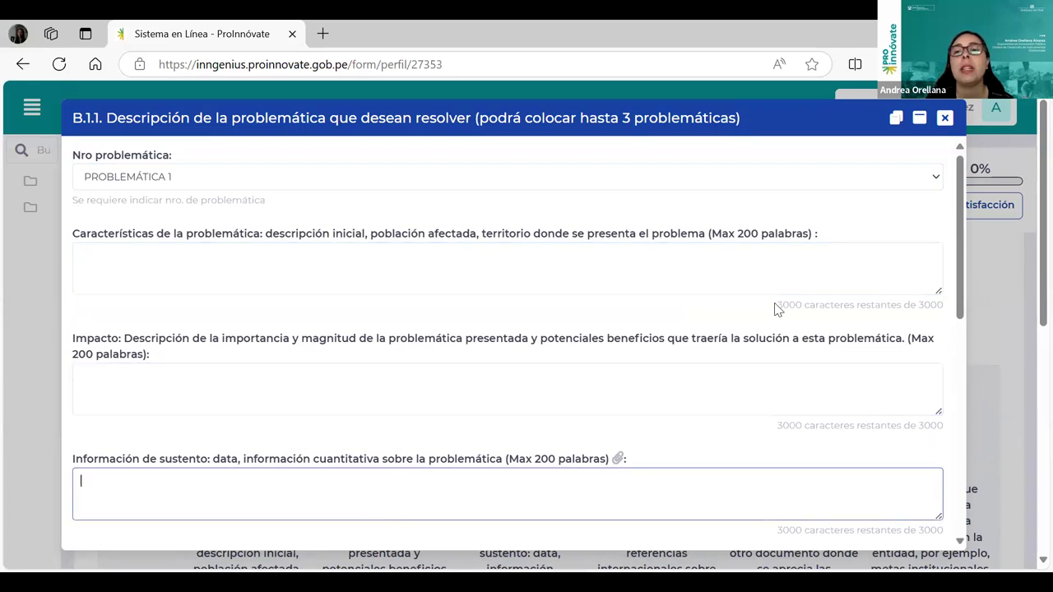
{"action": "left_click", "coordinate": [547, 279]}
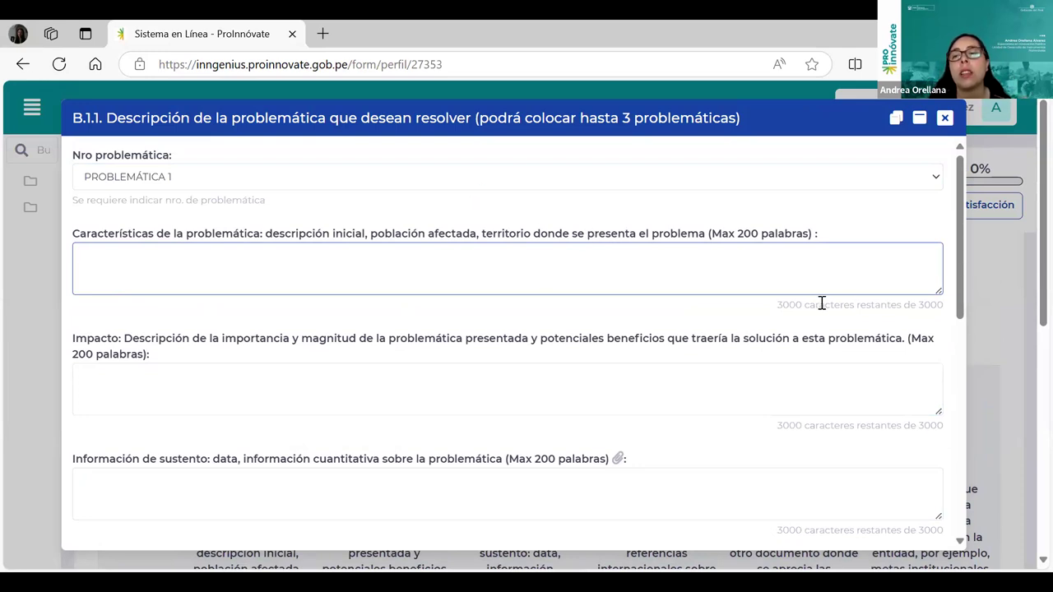
{"action": "left_click_drag", "start_coordinate": [738, 234], "coordinate": [758, 233]}
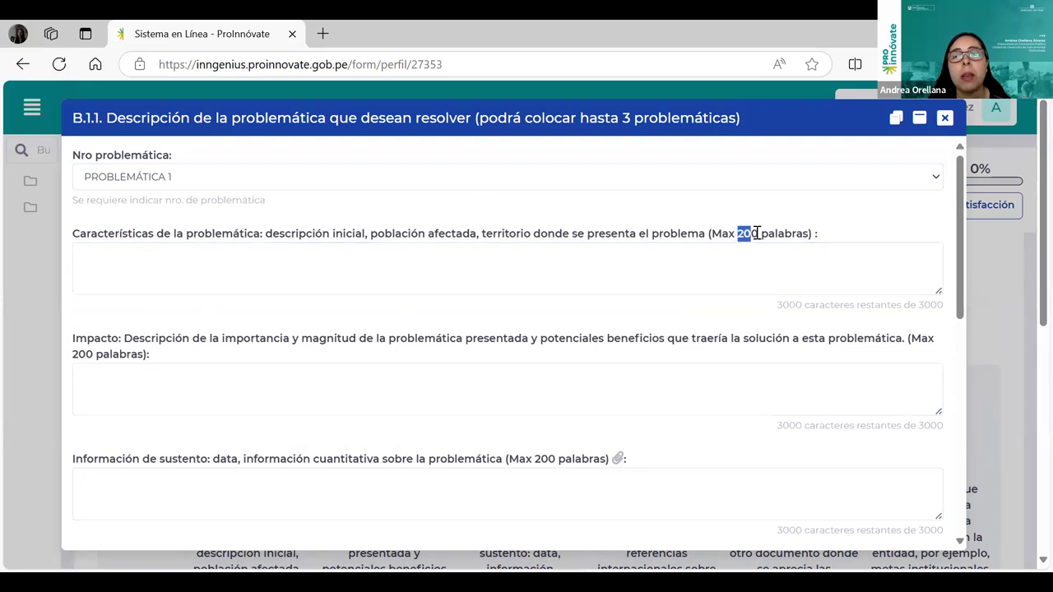
{"action": "left_click", "coordinate": [744, 277]}
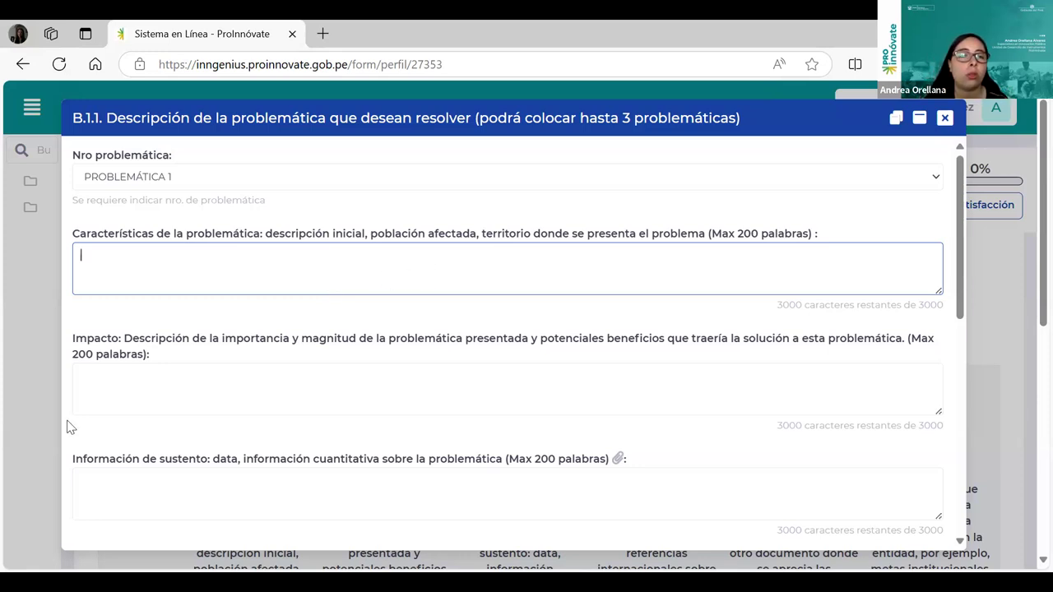
{"action": "left_click", "coordinate": [127, 380]}
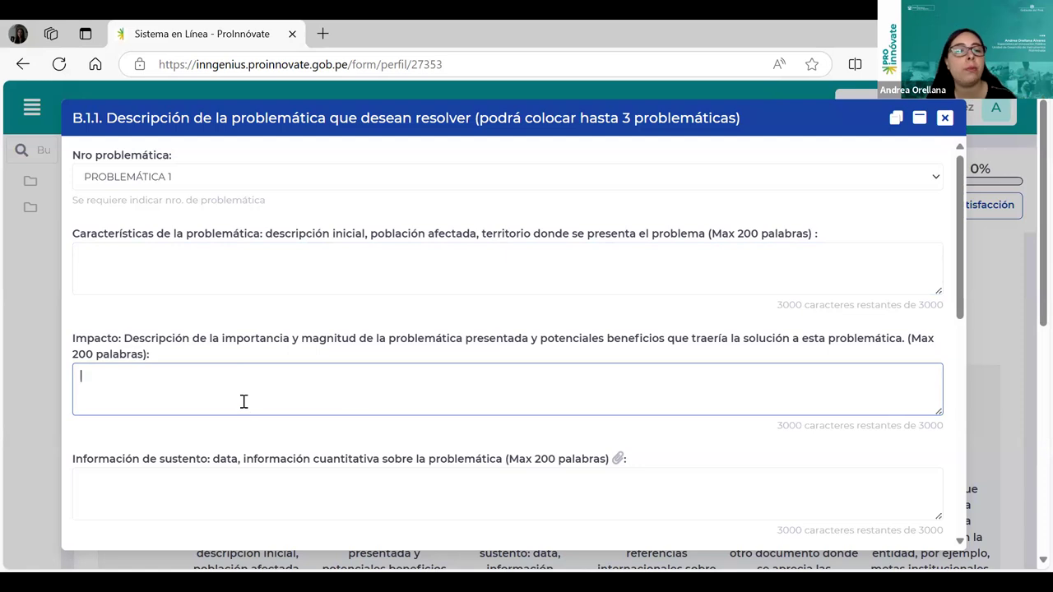
{"action": "scroll", "coordinate": [247, 399], "scroll_direction": "down", "scroll_amount": 1}
{"action": "left_click", "coordinate": [215, 401]}
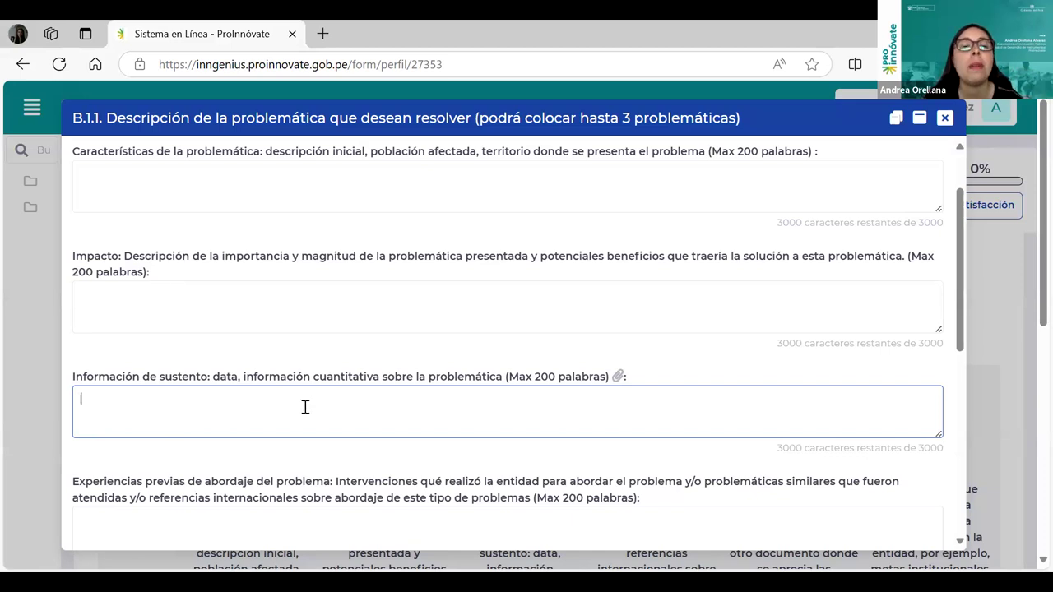
{"action": "scroll", "coordinate": [609, 379], "scroll_direction": "down", "scroll_amount": 1}
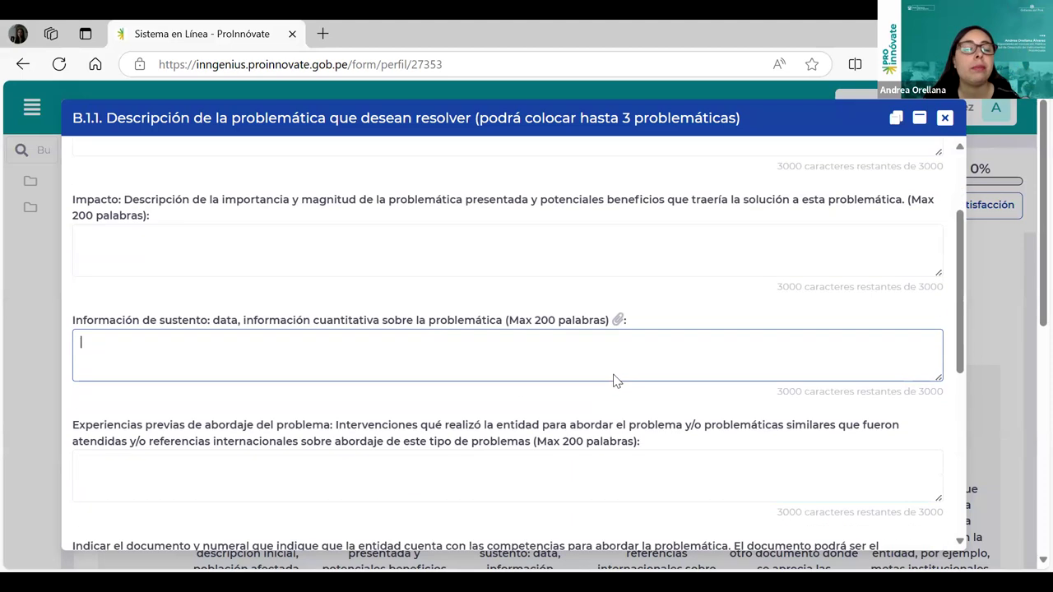
{"action": "scroll", "coordinate": [689, 378], "scroll_direction": "down", "scroll_amount": 1}
{"action": "left_click", "coordinate": [155, 376]}
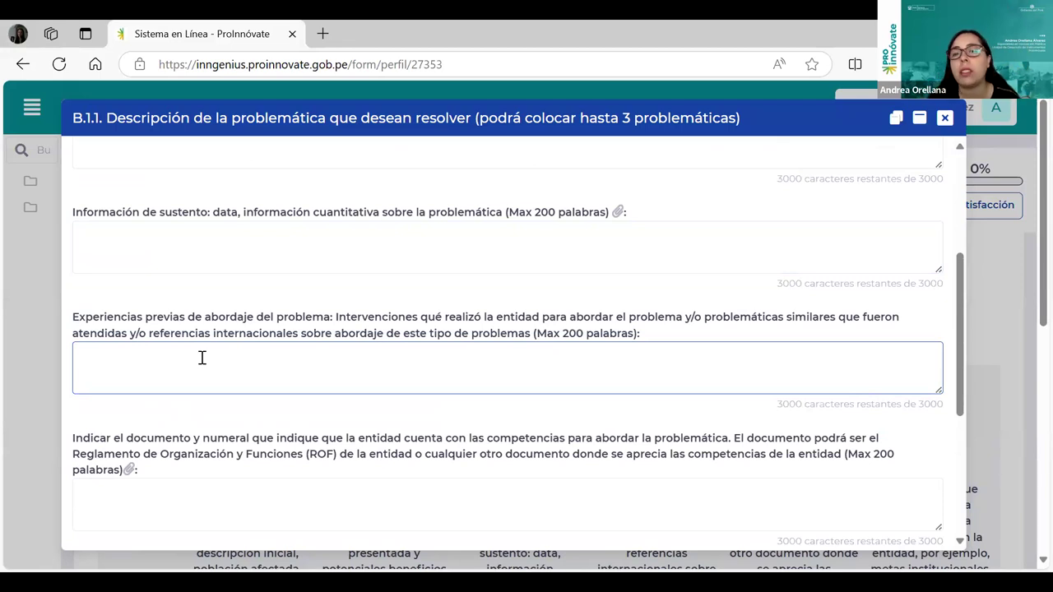
{"action": "scroll", "coordinate": [376, 345], "scroll_direction": "down", "scroll_amount": 1}
{"action": "left_click", "coordinate": [274, 447]}
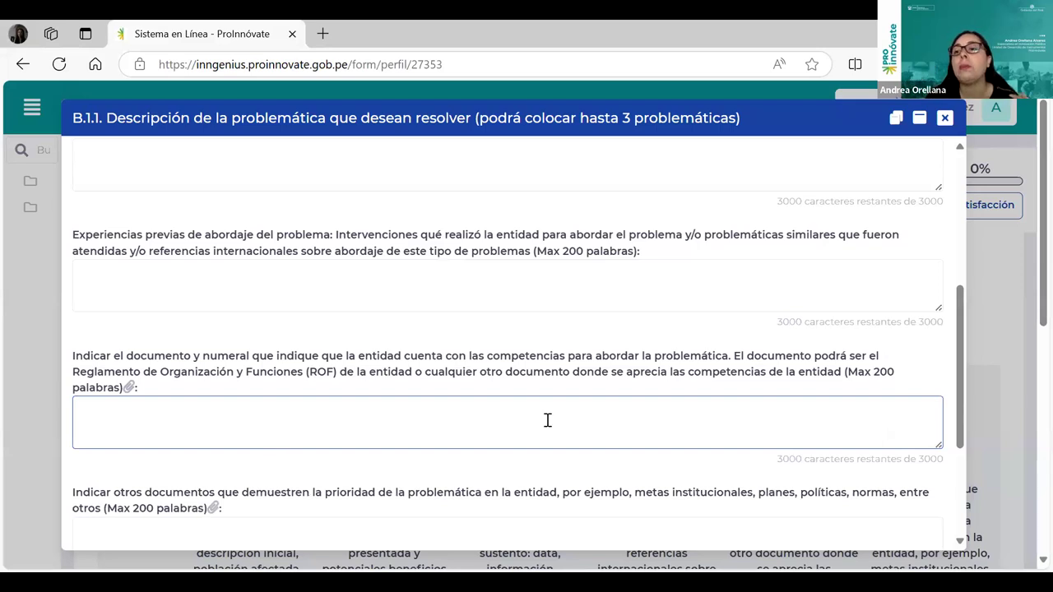
{"action": "left_click", "coordinate": [134, 385]}
{"action": "scroll", "coordinate": [487, 439], "scroll_direction": "down", "scroll_amount": 1}
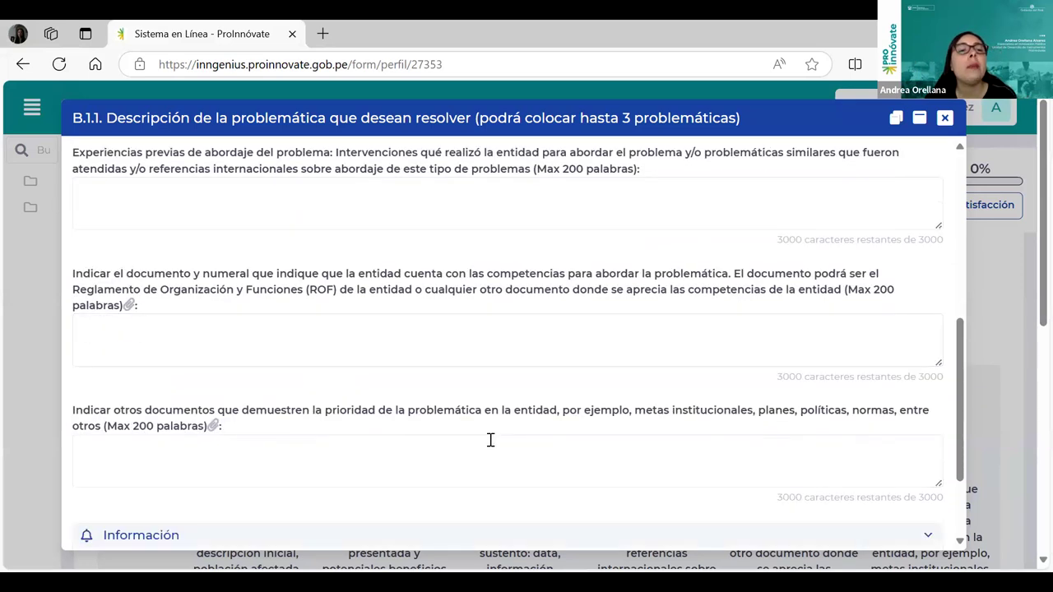
{"action": "scroll", "coordinate": [491, 441], "scroll_direction": "down", "scroll_amount": 1}
{"action": "left_click", "coordinate": [164, 389]}
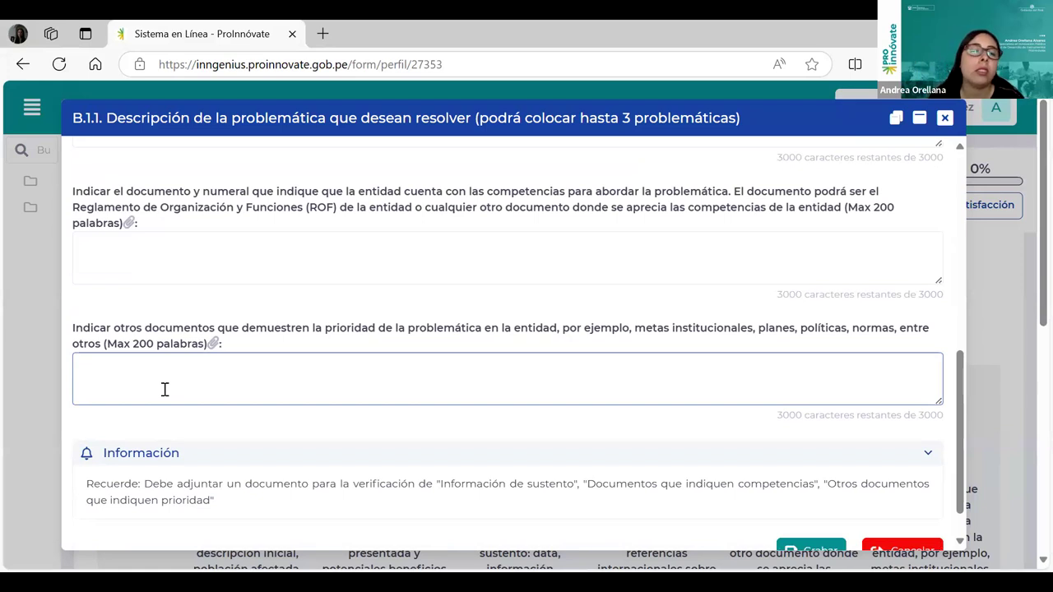
{"action": "scroll", "coordinate": [494, 374], "scroll_direction": "up", "scroll_amount": 10}
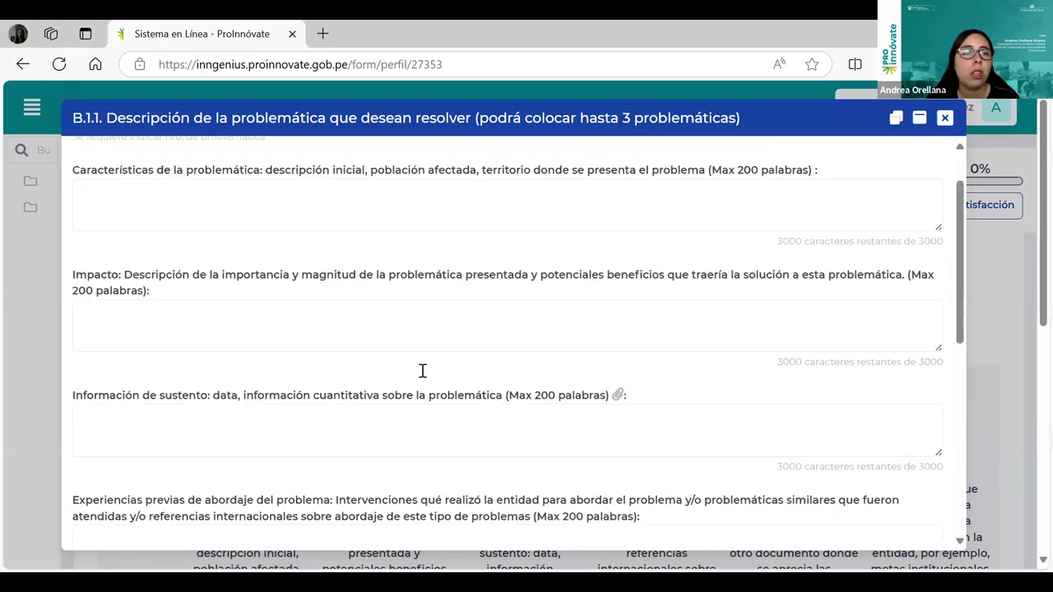
Enter xx in the Características, Impacto and Información de sustento fields.
{"action": "left_click", "coordinate": [186, 269]}
{"action": "type", "text": "xx"}
{"action": "left_click", "coordinate": [153, 386]}
{"action": "type", "text": "xx"}
{"action": "left_click", "coordinate": [147, 488]}
{"action": "type", "text": "xx"}
Enter xx in Experiencias previas, competencias and Otros documentos, then save Problemática 1.
{"action": "scroll", "coordinate": [153, 460], "scroll_direction": "down", "scroll_amount": 2}
{"action": "left_click", "coordinate": [157, 445]}
{"action": "type", "text": "xx"}
{"action": "scroll", "coordinate": [148, 428], "scroll_direction": "down", "scroll_amount": 3}
{"action": "left_click", "coordinate": [131, 334]}
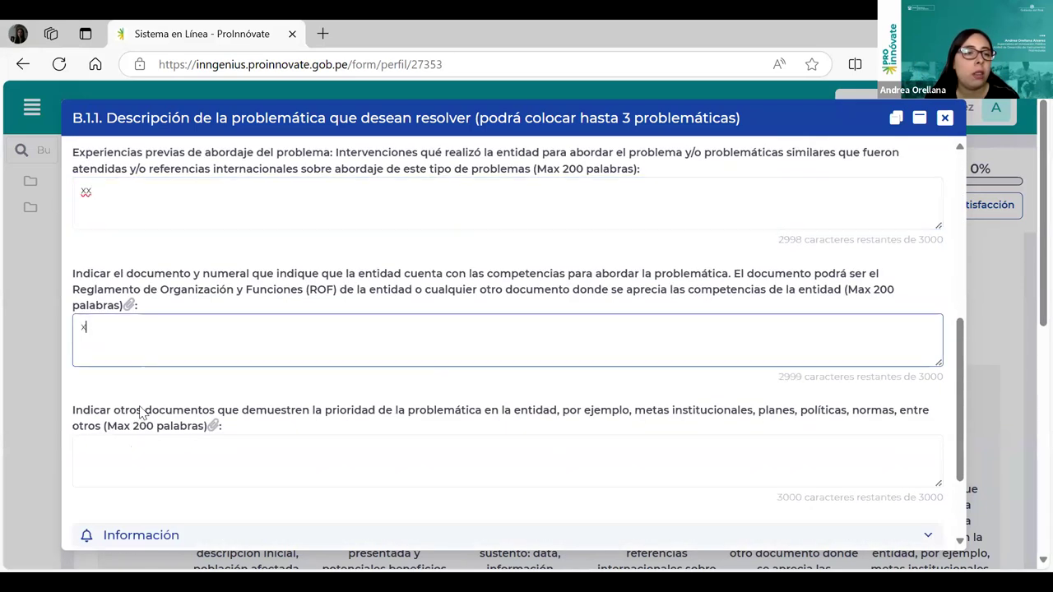
{"action": "type", "text": "xx"}
{"action": "scroll", "coordinate": [132, 333], "scroll_direction": "down", "scroll_amount": 3}
{"action": "left_click", "coordinate": [127, 336]}
{"action": "type", "text": "xx"}
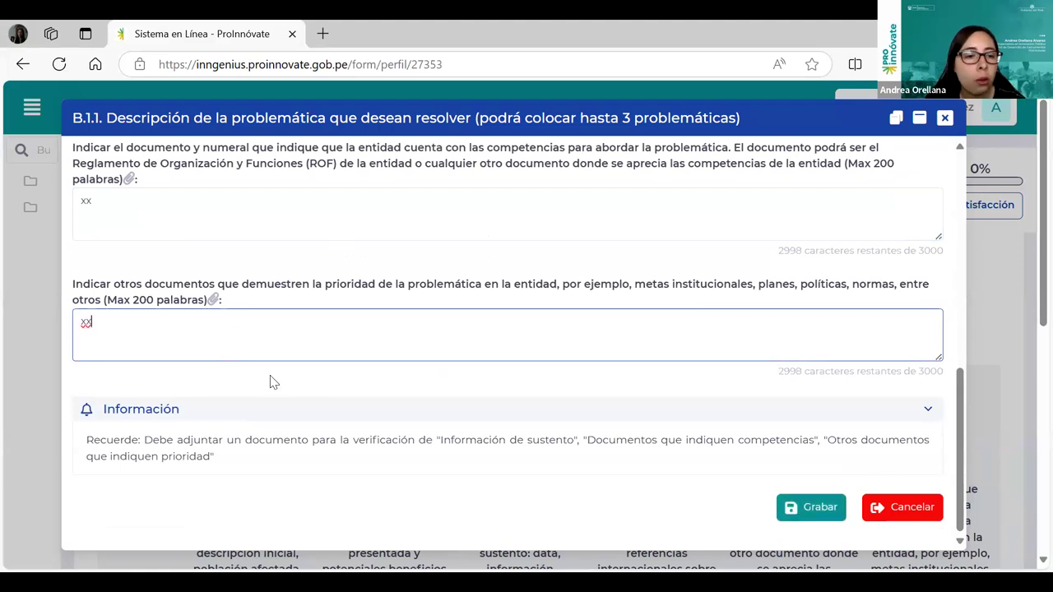
{"action": "left_click", "coordinate": [806, 511]}
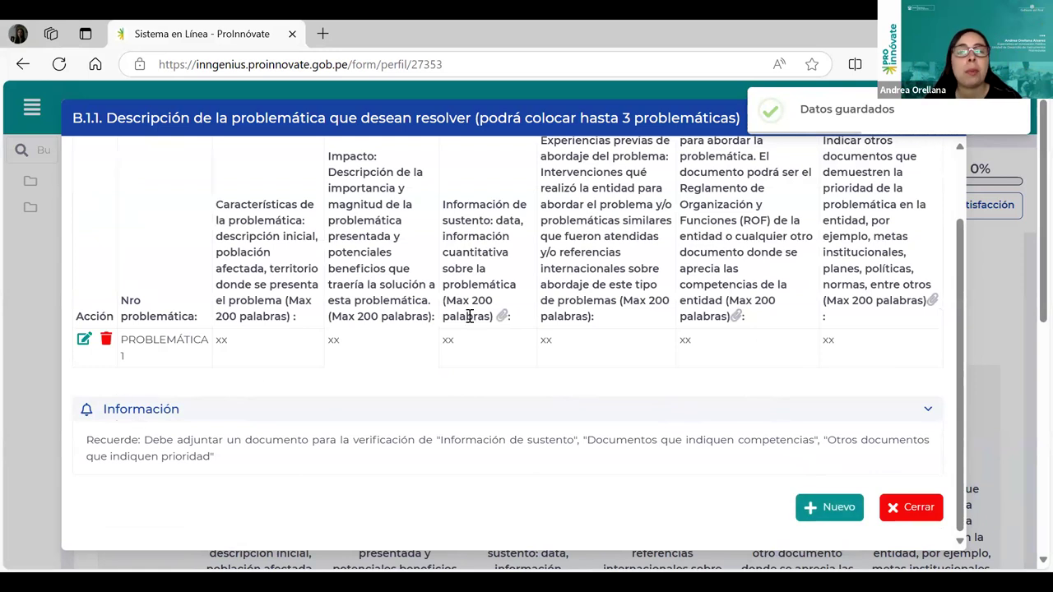
Dismiss the B.1.1 problem dialog and open the PDF upload window for Información de sustento.
{"action": "scroll", "coordinate": [915, 437], "scroll_direction": "up", "scroll_amount": 2}
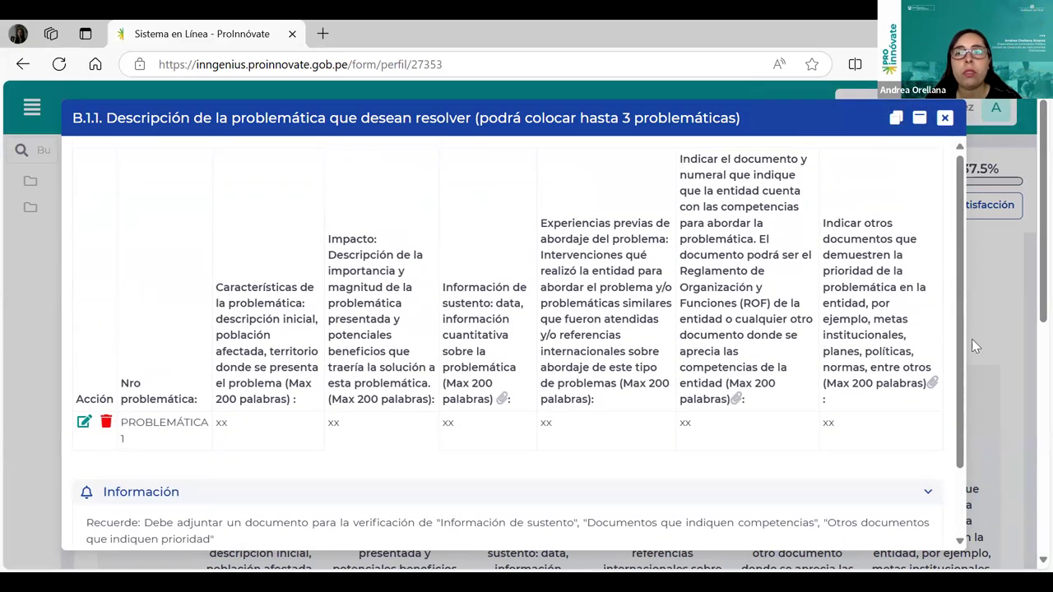
{"action": "key", "text": "Escape"}
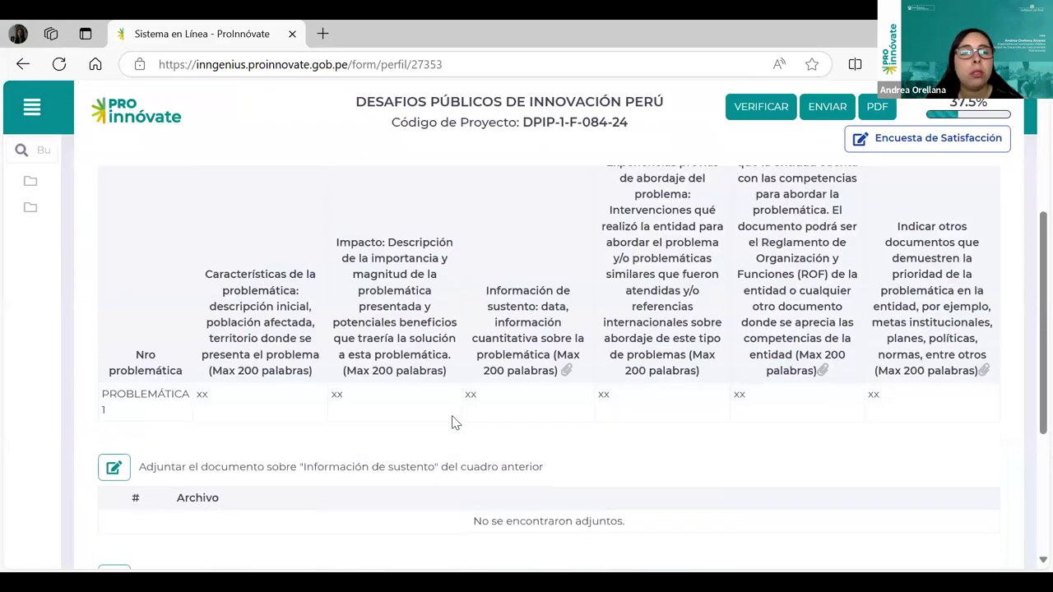
{"action": "scroll", "coordinate": [454, 423], "scroll_direction": "down", "scroll_amount": 1}
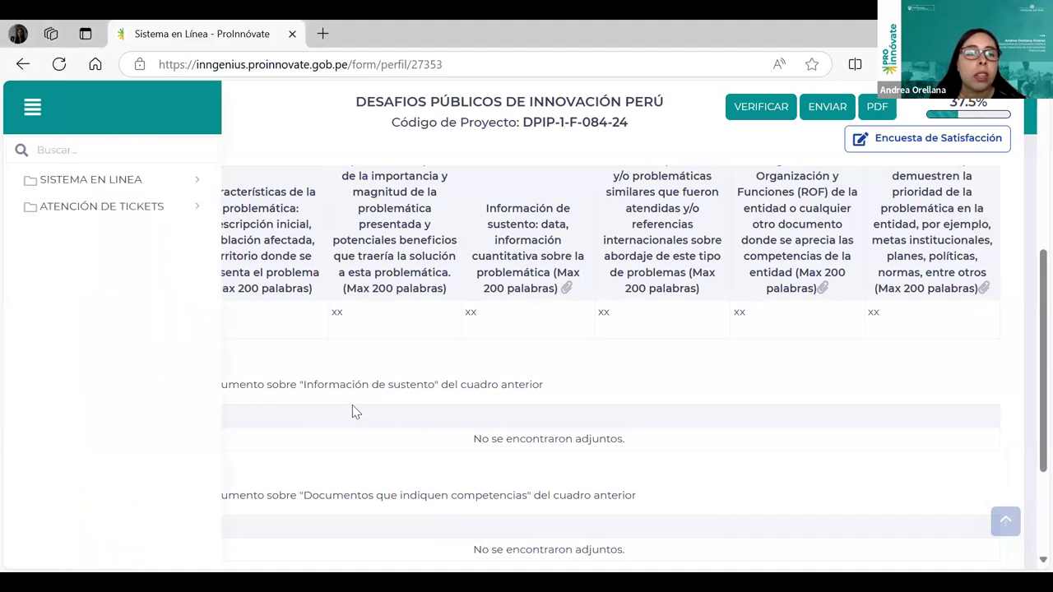
{"action": "left_click", "coordinate": [121, 392]}
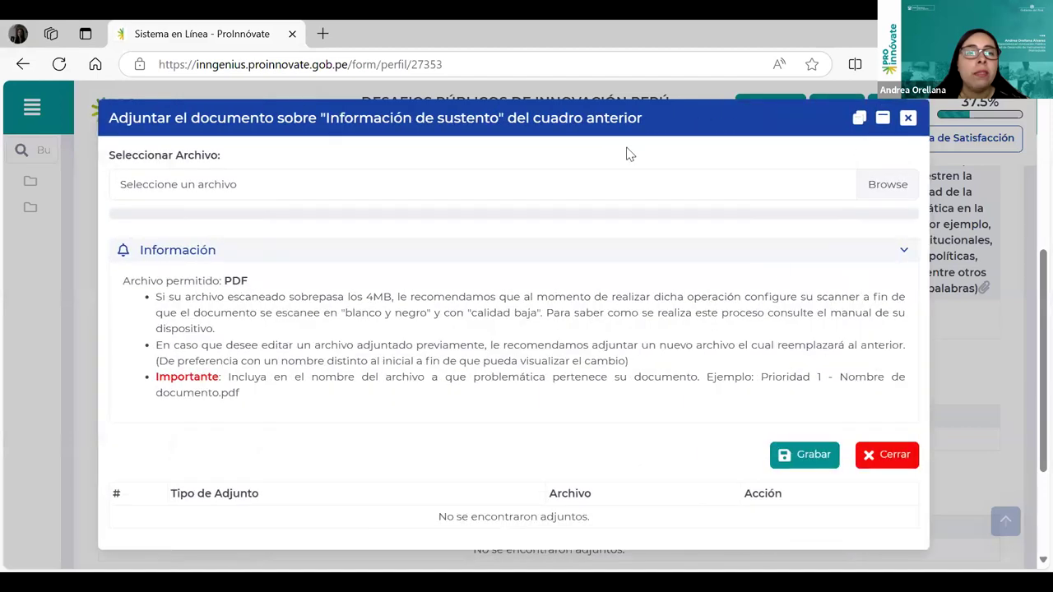
Browse for a file to attach, then cancel the Abrir dialog without choosing one.
{"action": "left_click", "coordinate": [236, 191]}
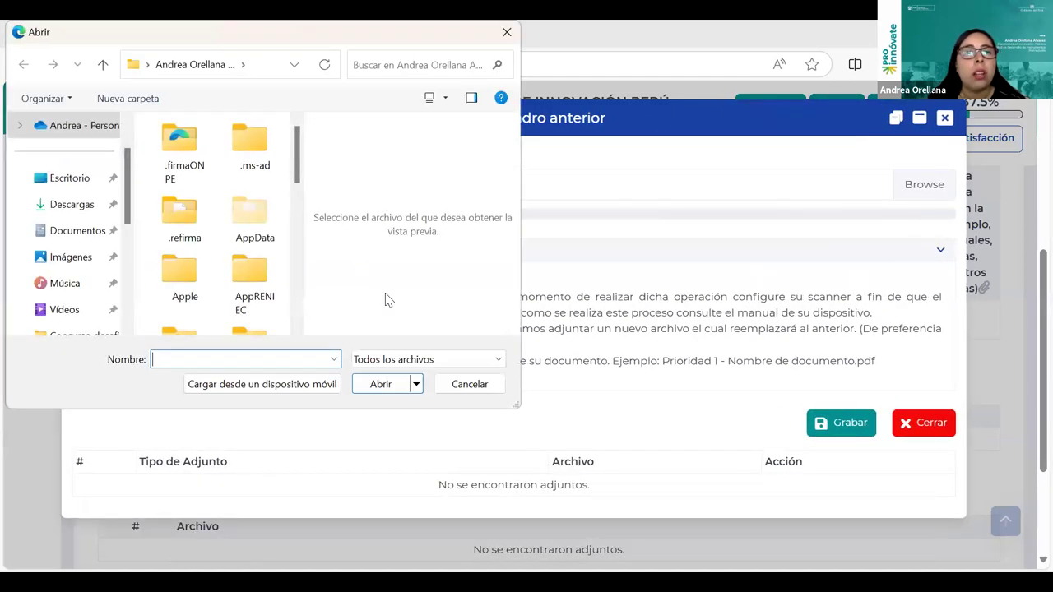
{"action": "left_click", "coordinate": [507, 31]}
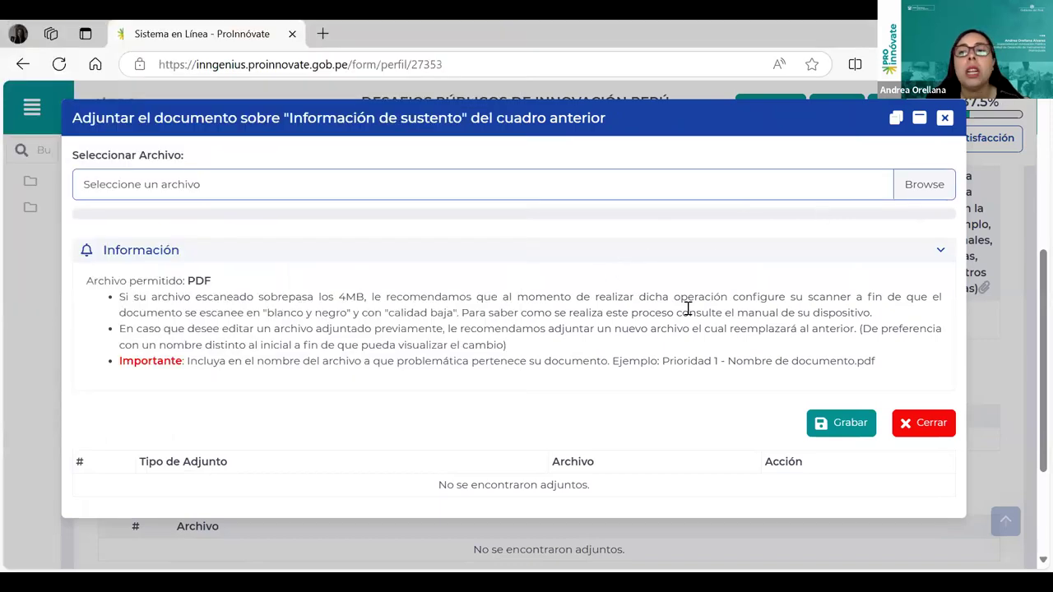
{"action": "scroll", "coordinate": [746, 302], "scroll_direction": "down", "scroll_amount": 1}
{"action": "scroll", "coordinate": [641, 319], "scroll_direction": "up", "scroll_amount": 1}
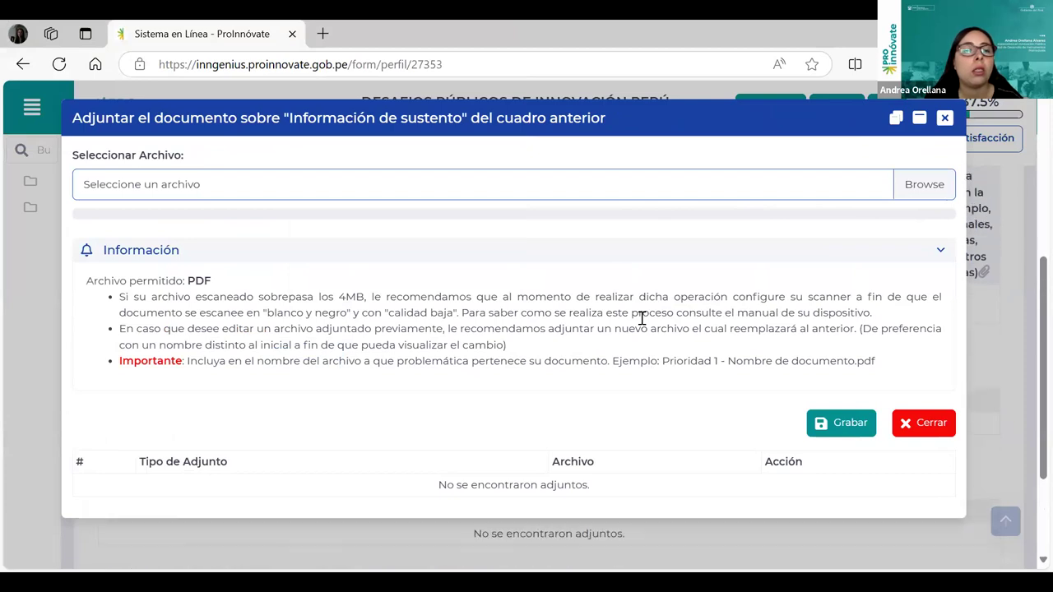
Highlight the PDF-only, 4MB limit and file-naming notes, then close the upload window empty.
{"action": "double_click", "coordinate": [199, 282]}
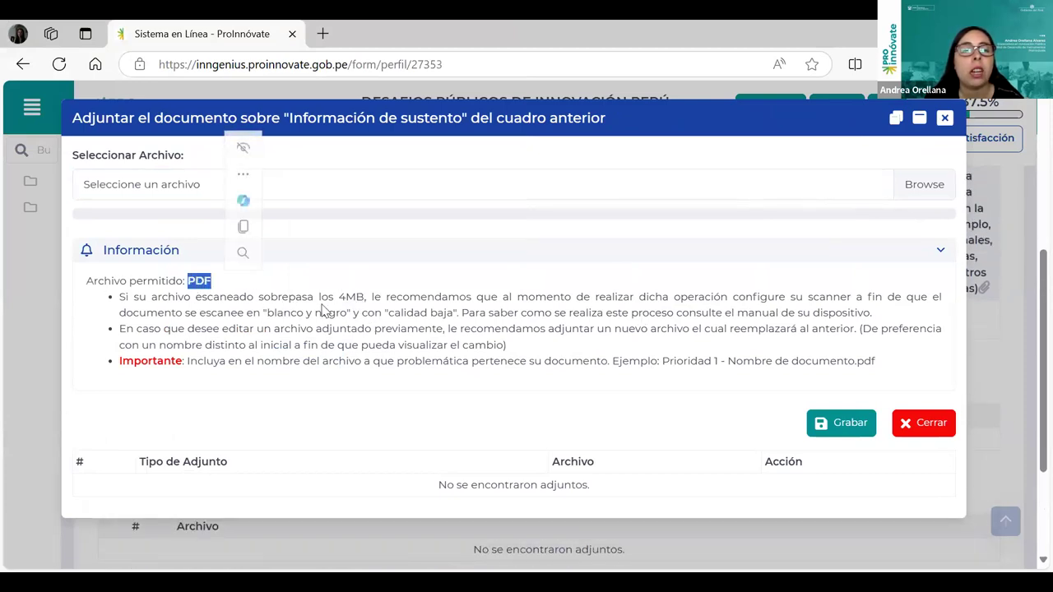
{"action": "left_click", "coordinate": [346, 299]}
{"action": "double_click", "coordinate": [346, 297]}
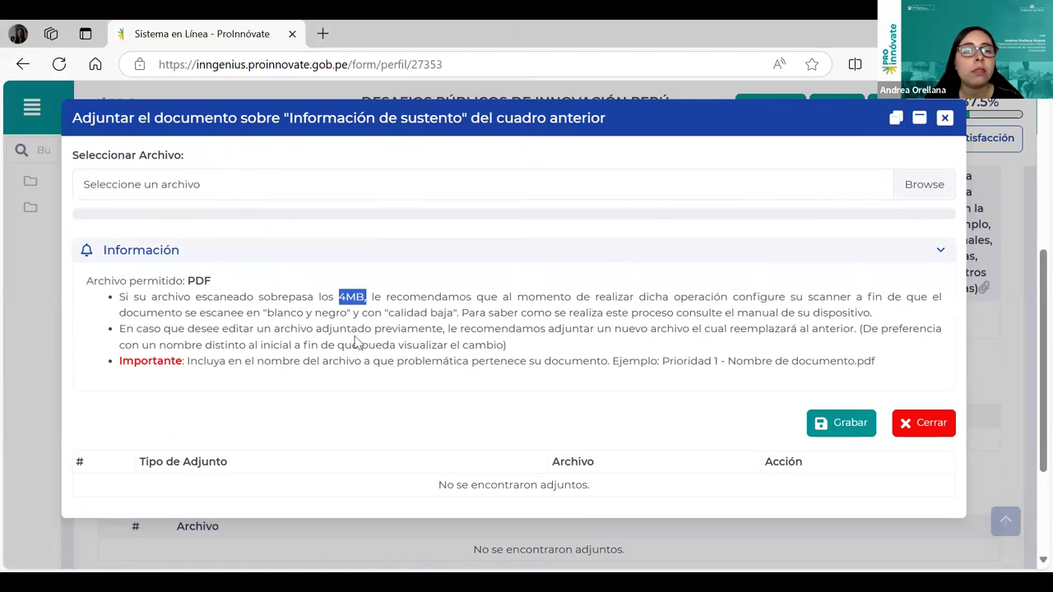
{"action": "left_click", "coordinate": [468, 339]}
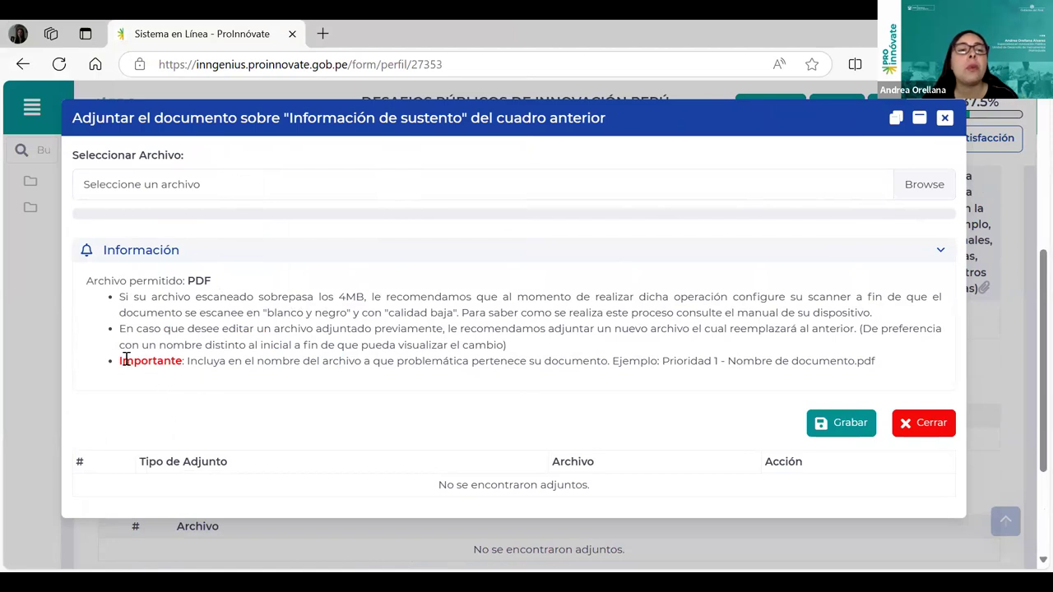
{"action": "left_click_drag", "start_coordinate": [187, 362], "coordinate": [876, 365]}
{"action": "left_click", "coordinate": [665, 360]}
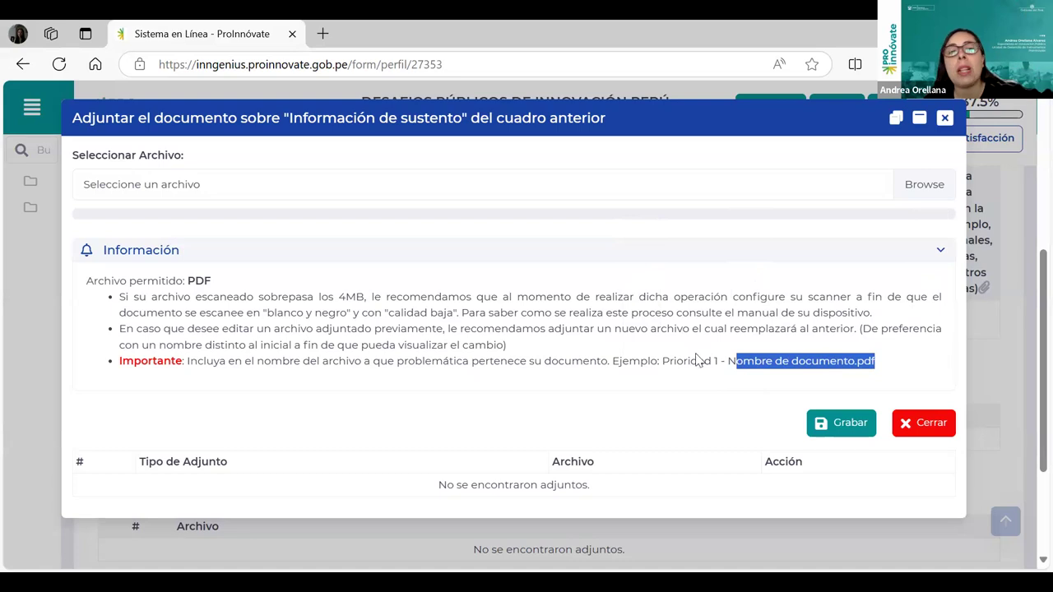
{"action": "scroll", "coordinate": [795, 386], "scroll_direction": "down", "scroll_amount": 1}
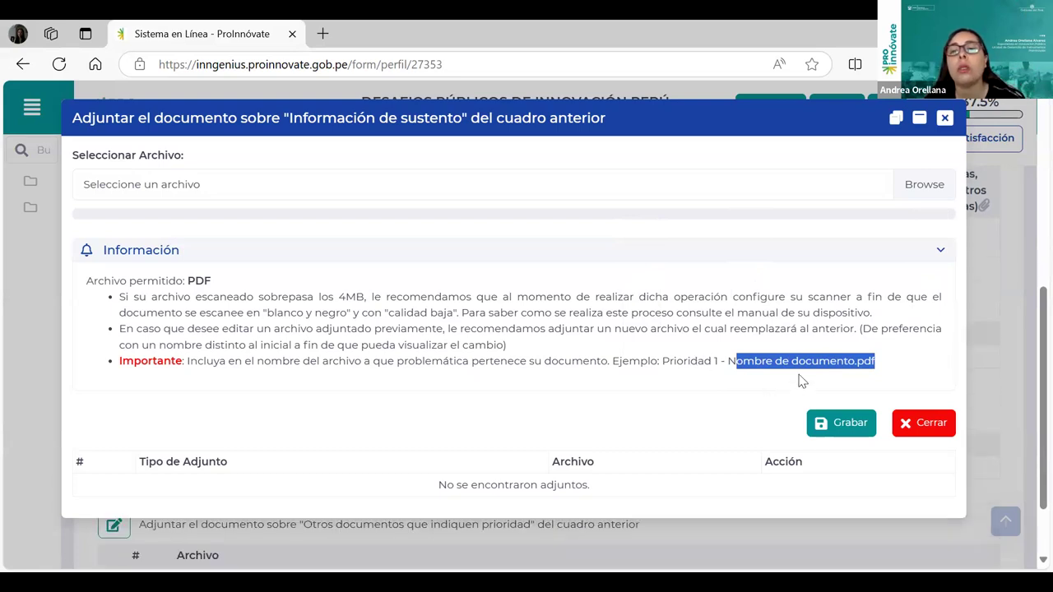
{"action": "left_click", "coordinate": [946, 120]}
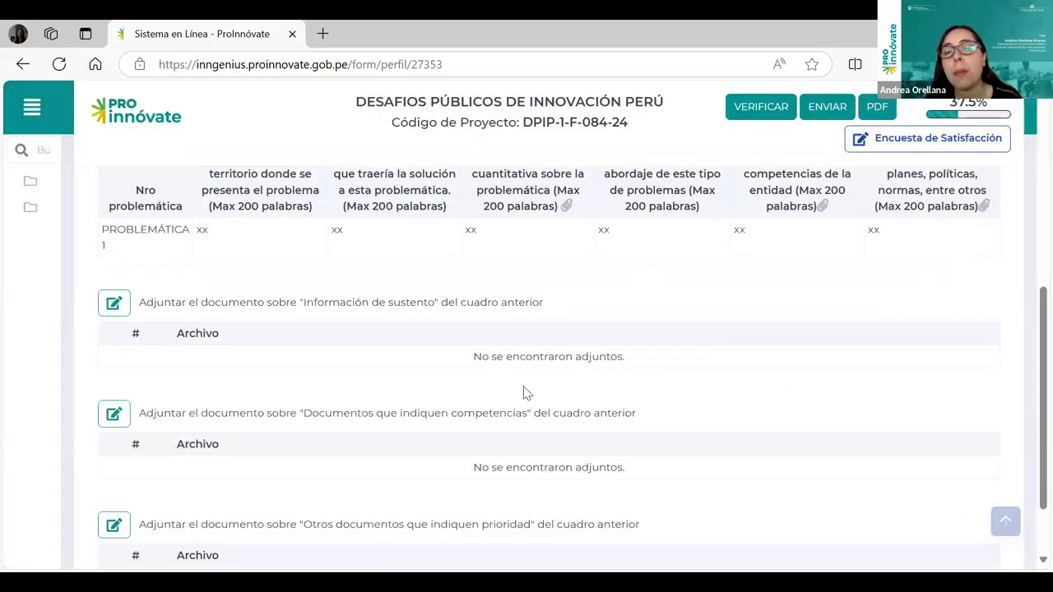
{"action": "scroll", "coordinate": [521, 388], "scroll_direction": "down", "scroll_amount": 1}
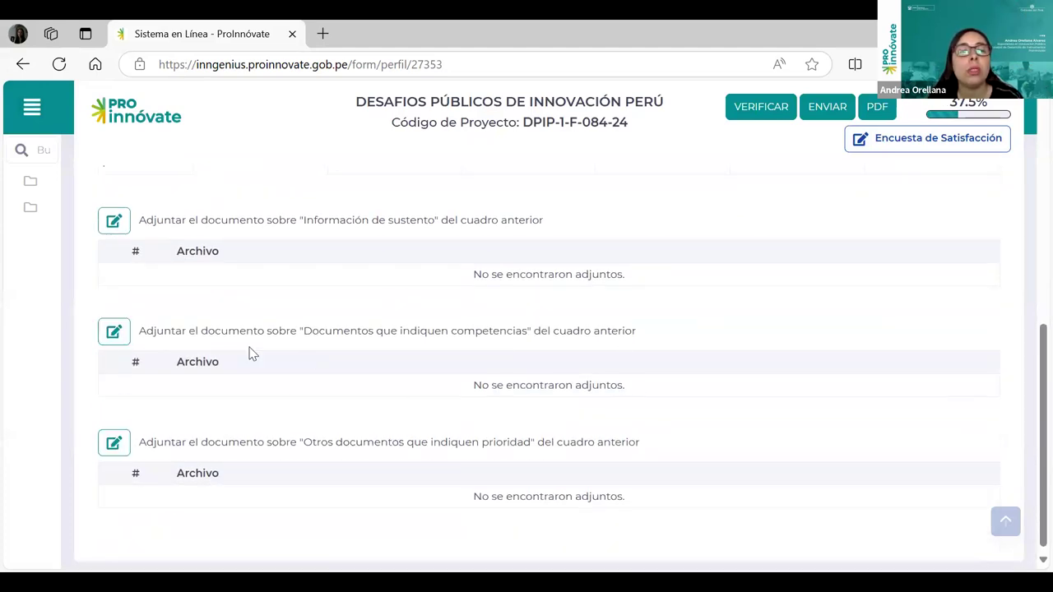
{"action": "scroll", "coordinate": [469, 333], "scroll_direction": "up", "scroll_amount": 1}
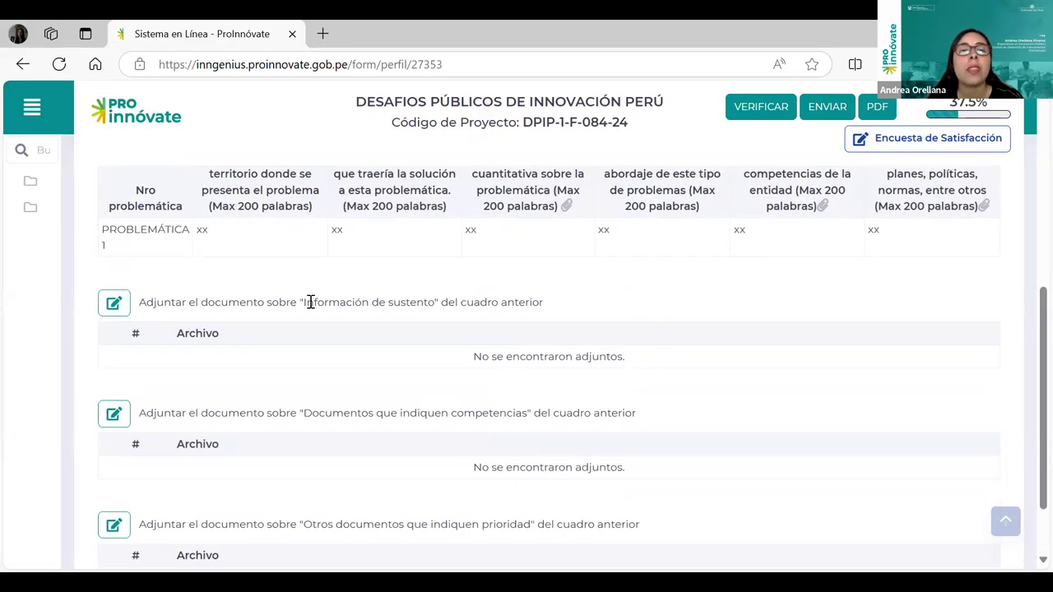
{"action": "left_click_drag", "start_coordinate": [303, 302], "coordinate": [490, 302]}
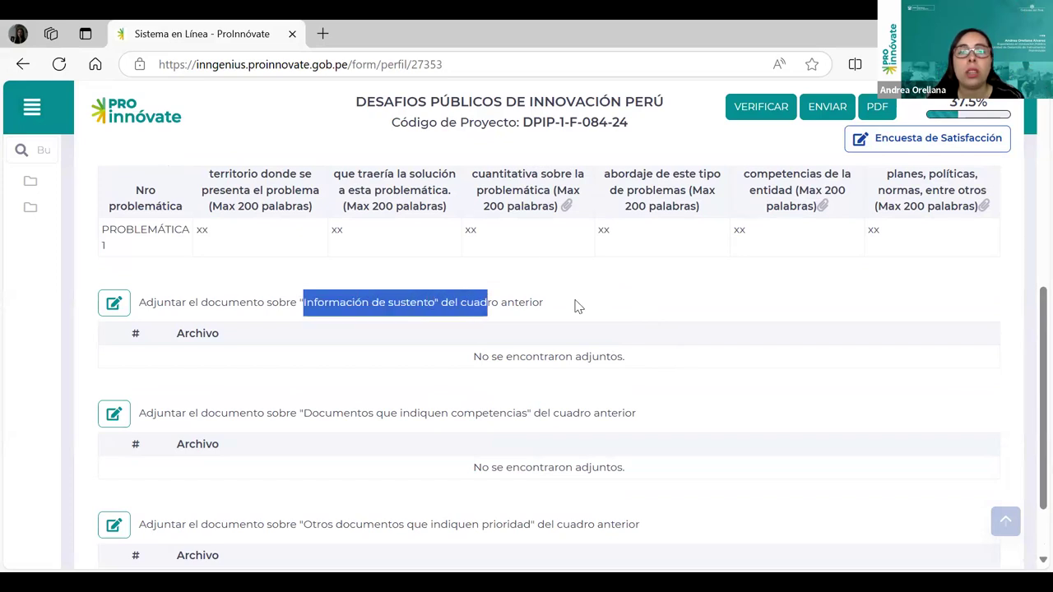
{"action": "scroll", "coordinate": [580, 306], "scroll_direction": "up", "scroll_amount": 1}
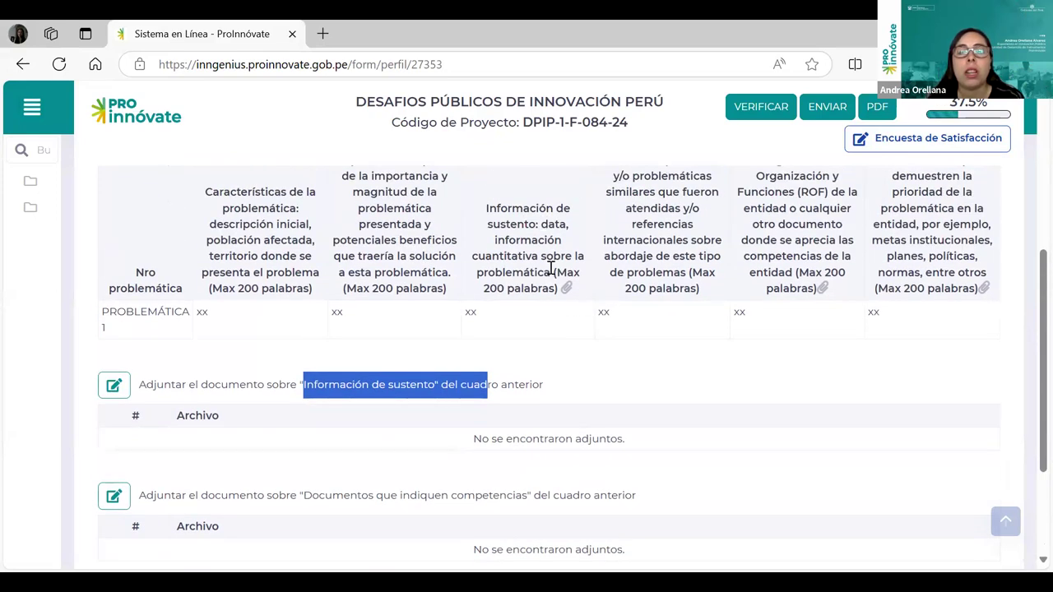
{"action": "scroll", "coordinate": [565, 275], "scroll_direction": "down", "scroll_amount": 1}
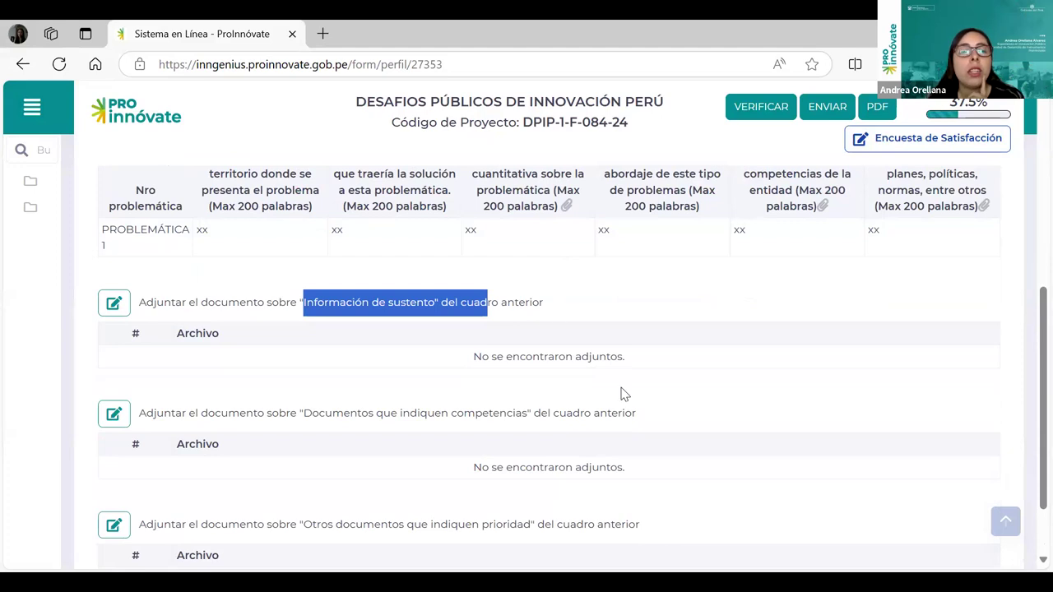
{"action": "left_click_drag", "start_coordinate": [304, 413], "coordinate": [529, 415]}
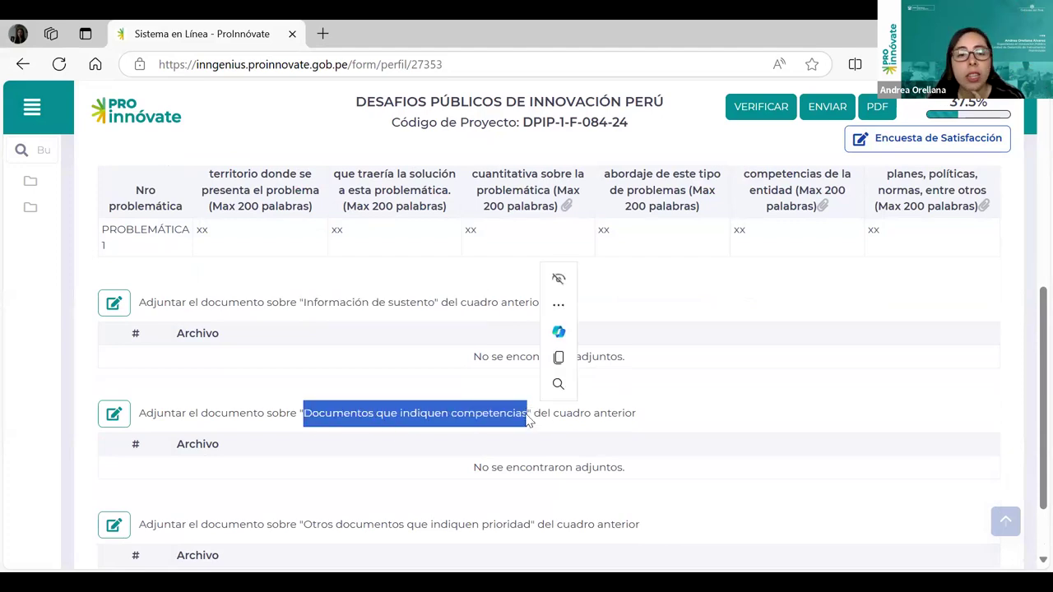
{"action": "scroll", "coordinate": [311, 470], "scroll_direction": "down", "scroll_amount": 1}
{"action": "left_click_drag", "start_coordinate": [303, 442], "coordinate": [538, 441]}
{"action": "scroll", "coordinate": [700, 420], "scroll_direction": "up", "scroll_amount": 1}
{"action": "scroll", "coordinate": [473, 407], "scroll_direction": "up", "scroll_amount": 1}
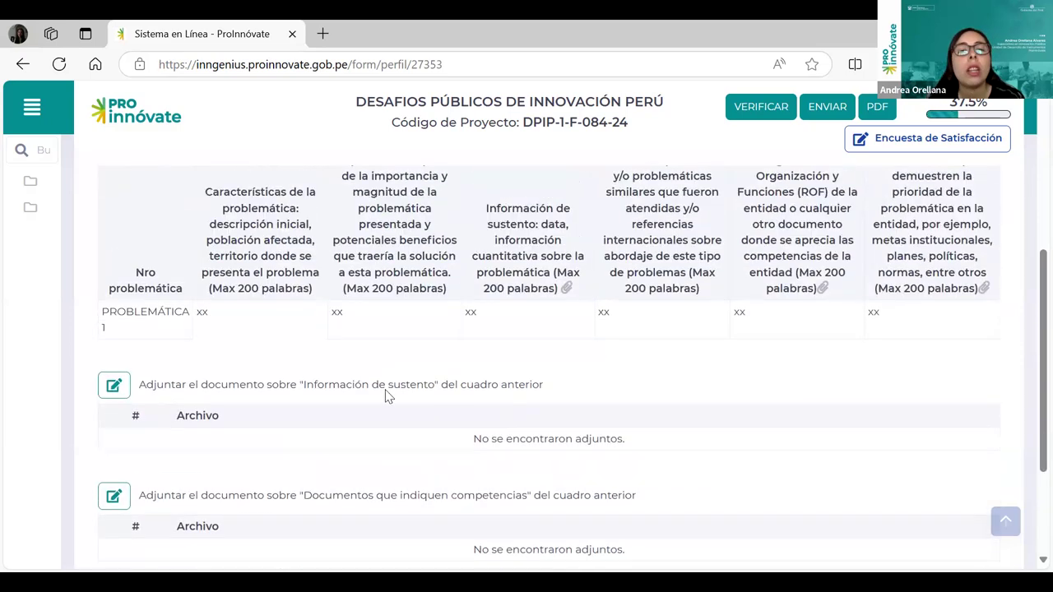
{"action": "scroll", "coordinate": [388, 395], "scroll_direction": "down", "scroll_amount": 2}
{"action": "scroll", "coordinate": [447, 353], "scroll_direction": "up", "scroll_amount": 2}
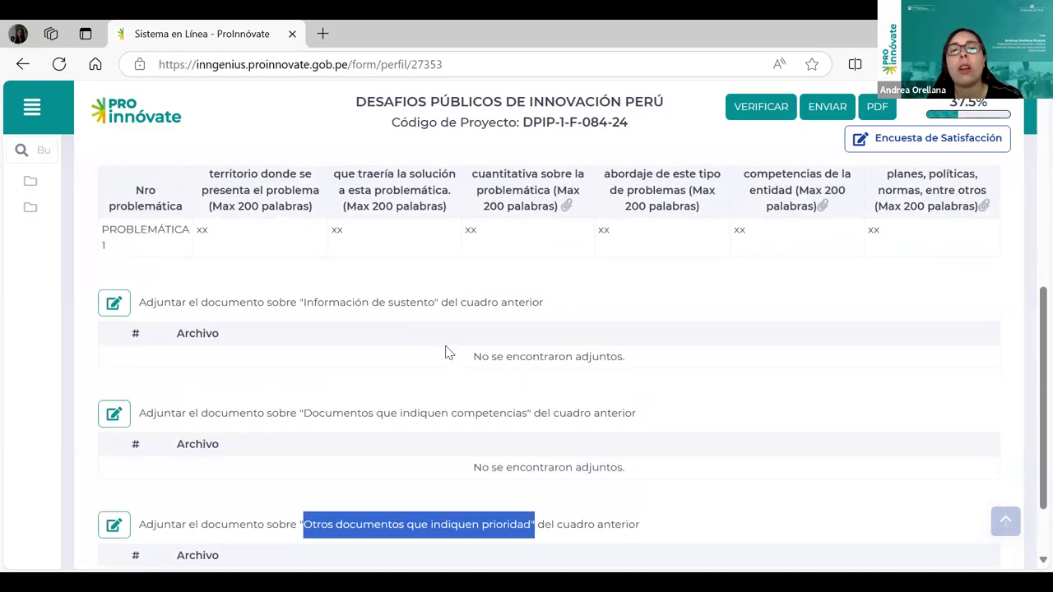
{"action": "scroll", "coordinate": [450, 387], "scroll_direction": "down", "scroll_amount": 2}
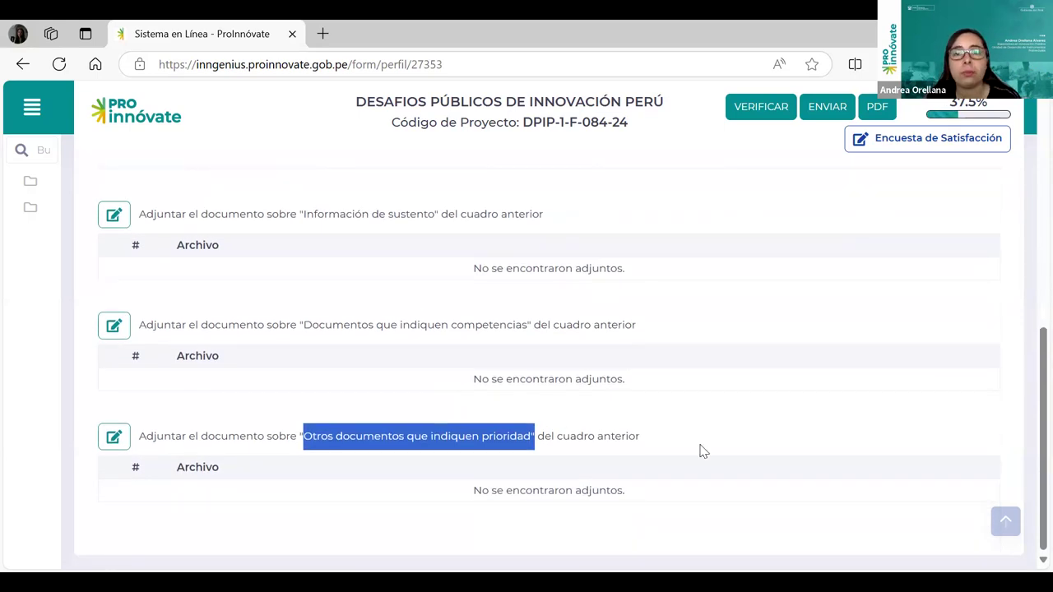
{"action": "scroll", "coordinate": [701, 452], "scroll_direction": "up", "scroll_amount": 4}
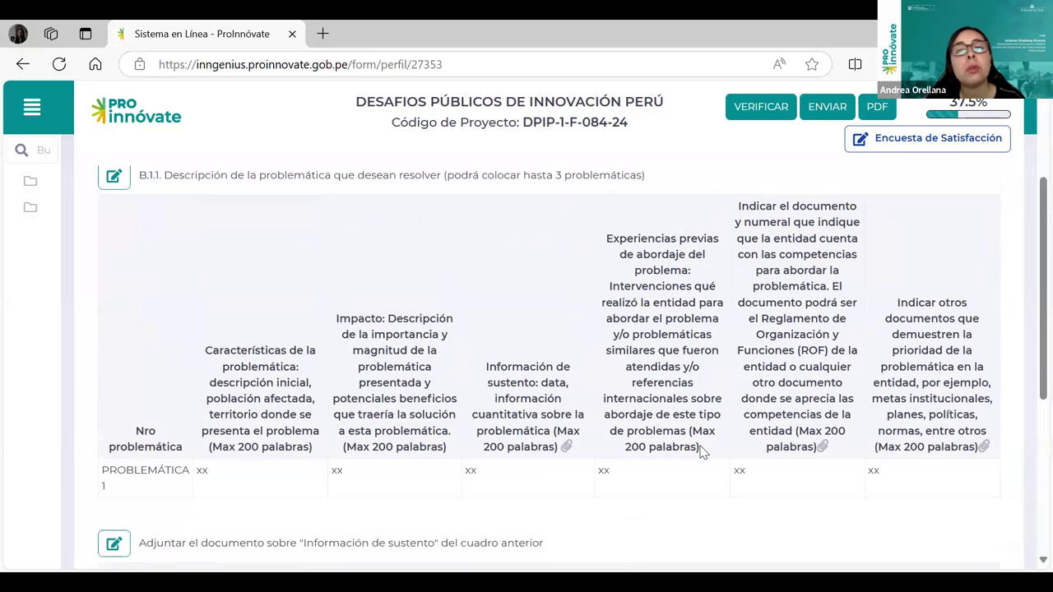
{"action": "scroll", "coordinate": [700, 452], "scroll_direction": "up", "scroll_amount": 2}
{"action": "scroll", "coordinate": [691, 457], "scroll_direction": "down", "scroll_amount": 6}
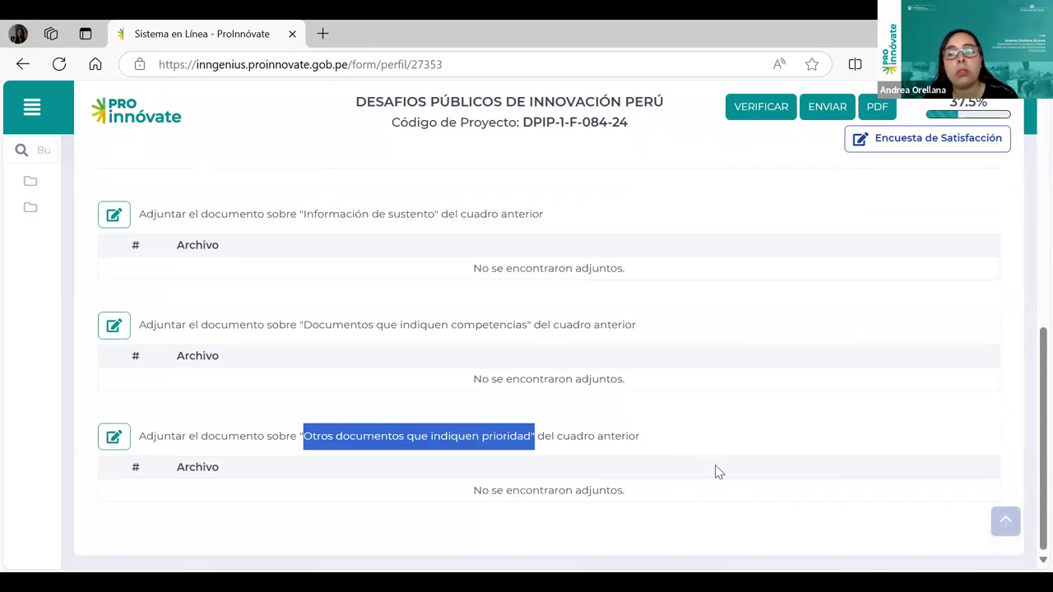
{"action": "scroll", "coordinate": [722, 472], "scroll_direction": "up", "scroll_amount": 5}
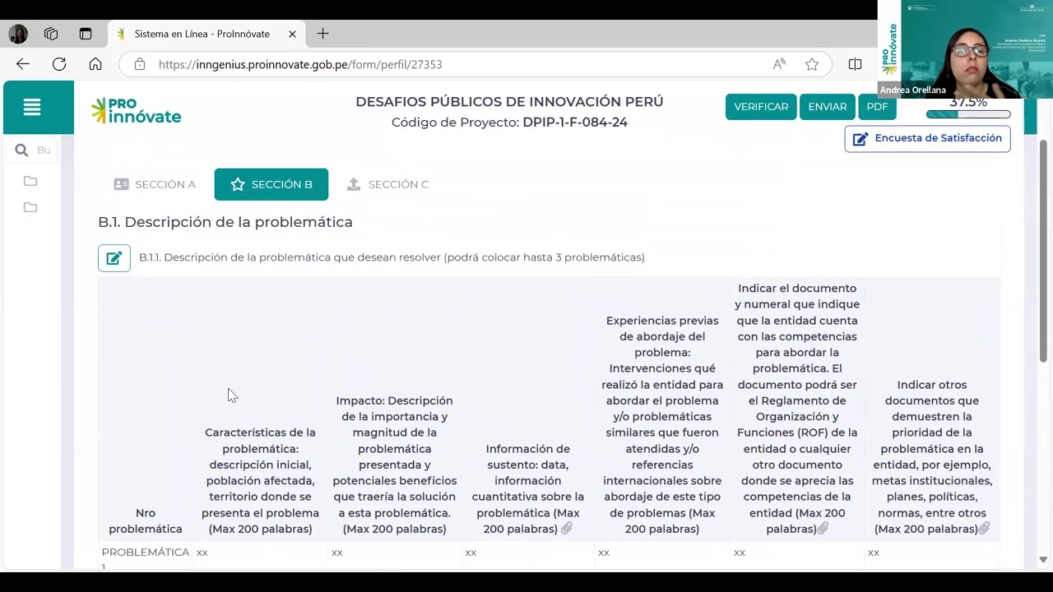
{"action": "left_click", "coordinate": [113, 258]}
{"action": "scroll", "coordinate": [823, 428], "scroll_direction": "down", "scroll_amount": 1}
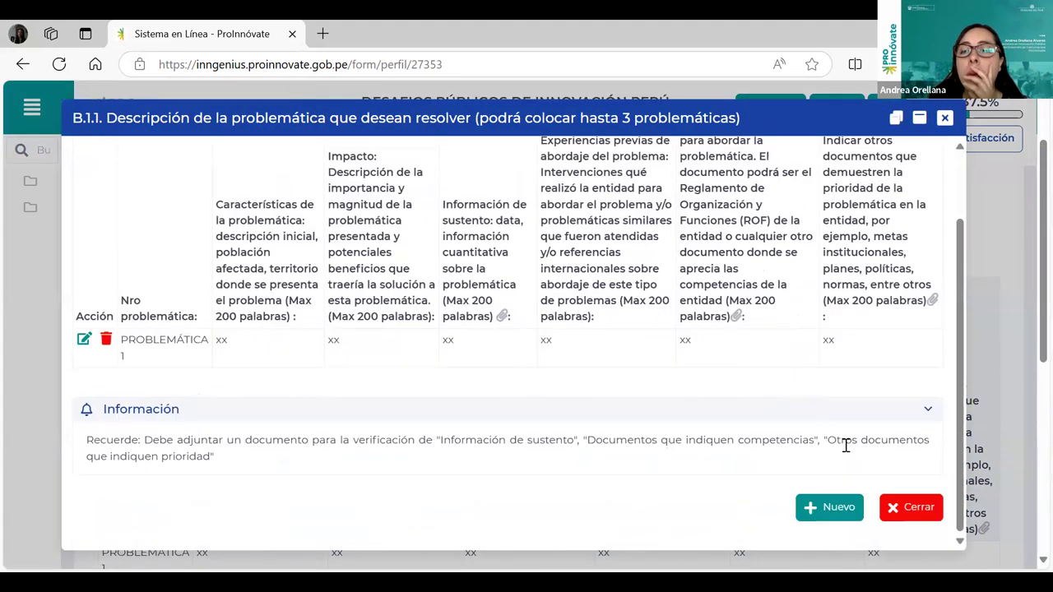
{"action": "left_click", "coordinate": [839, 508]}
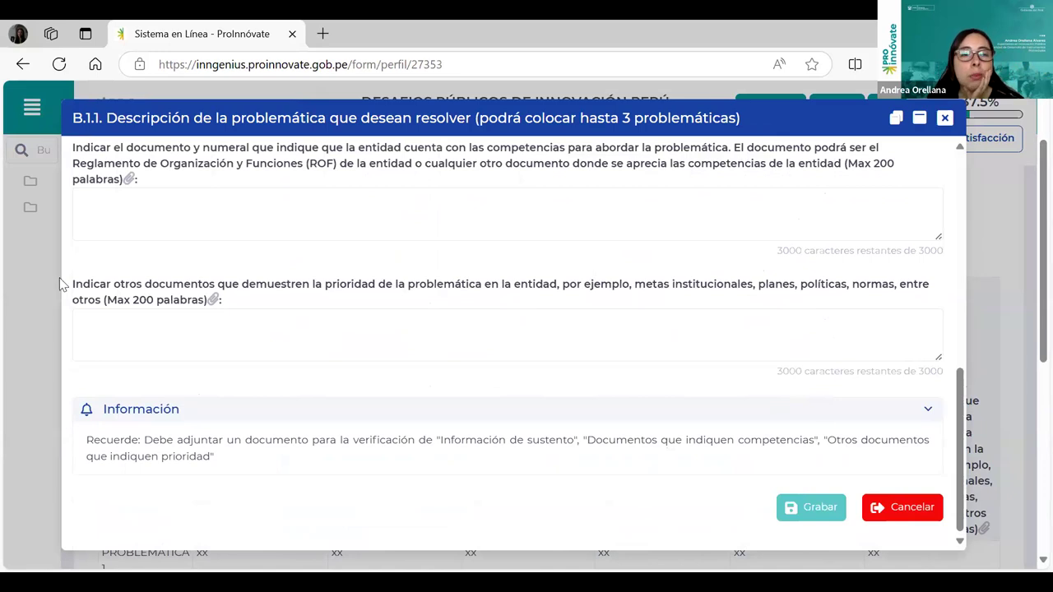
{"action": "scroll", "coordinate": [707, 395], "scroll_direction": "up", "scroll_amount": 10}
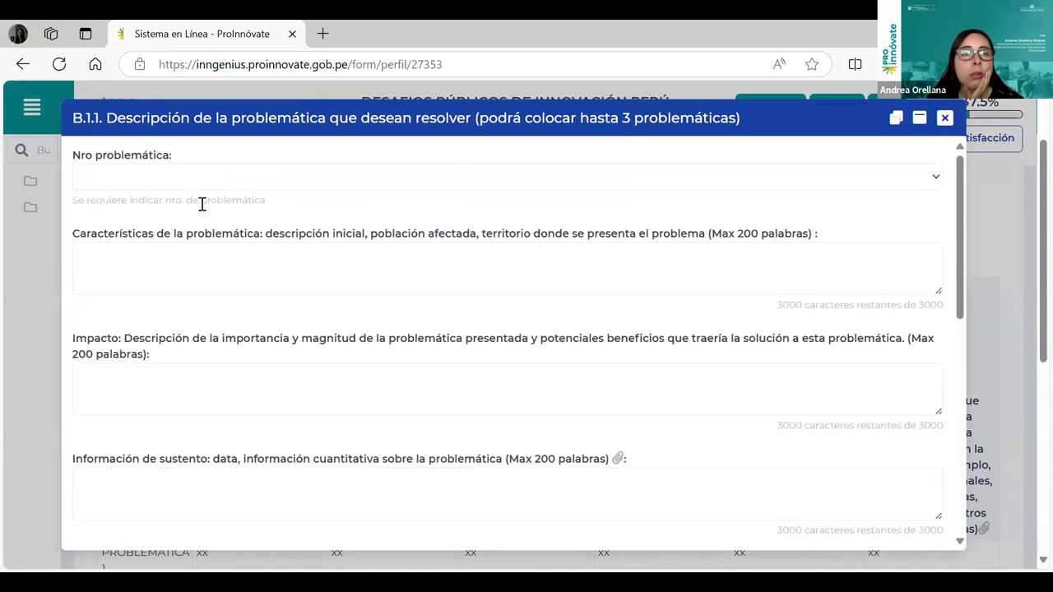
{"action": "left_click", "coordinate": [174, 176]}
{"action": "left_click", "coordinate": [188, 245]}
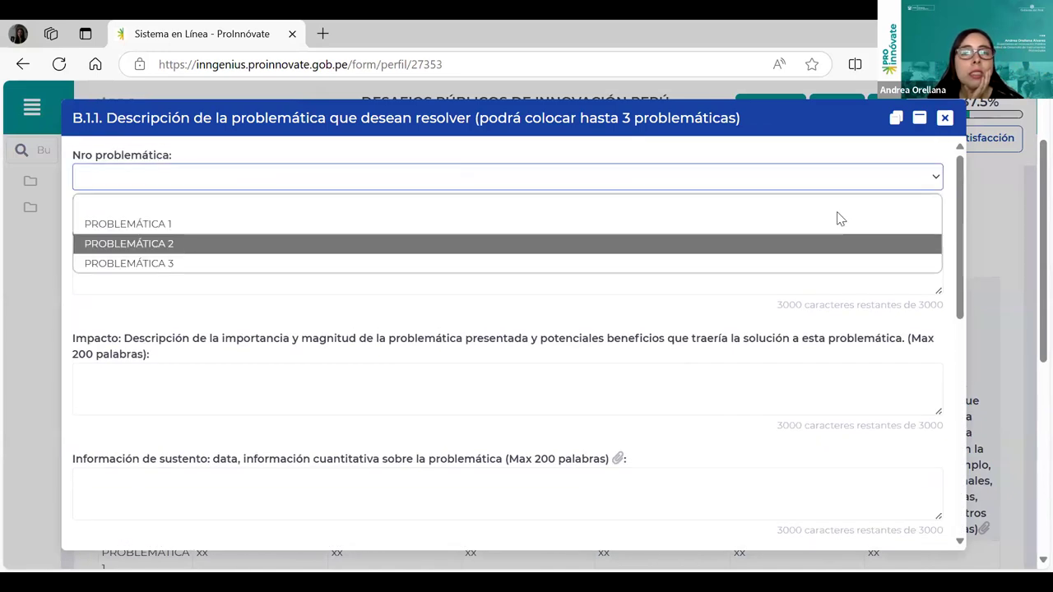
{"action": "left_click", "coordinate": [150, 270]}
{"action": "left_click", "coordinate": [946, 119]}
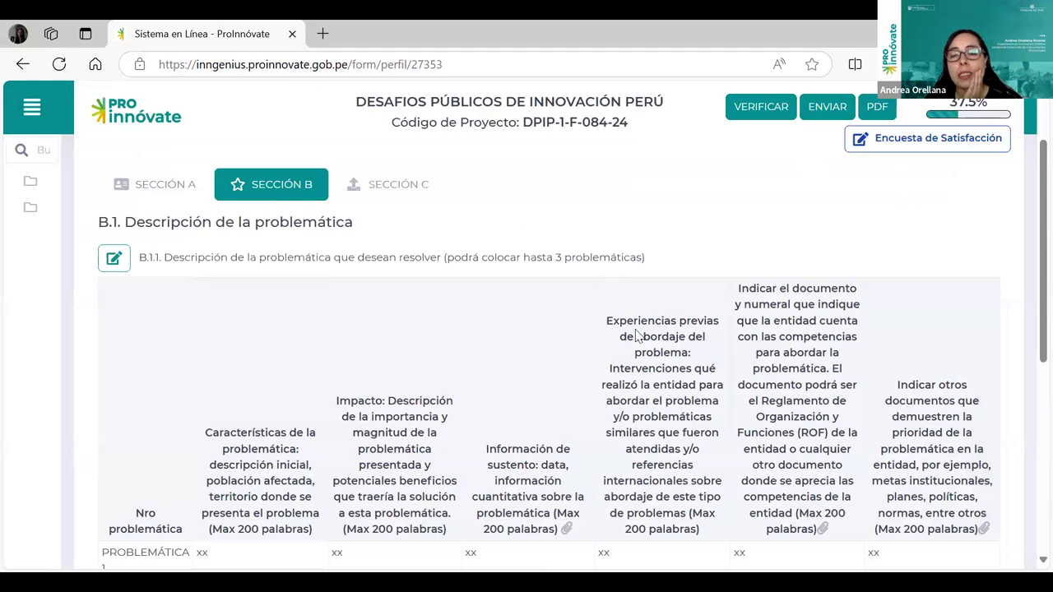
{"action": "scroll", "coordinate": [566, 369], "scroll_direction": "down", "scroll_amount": 2}
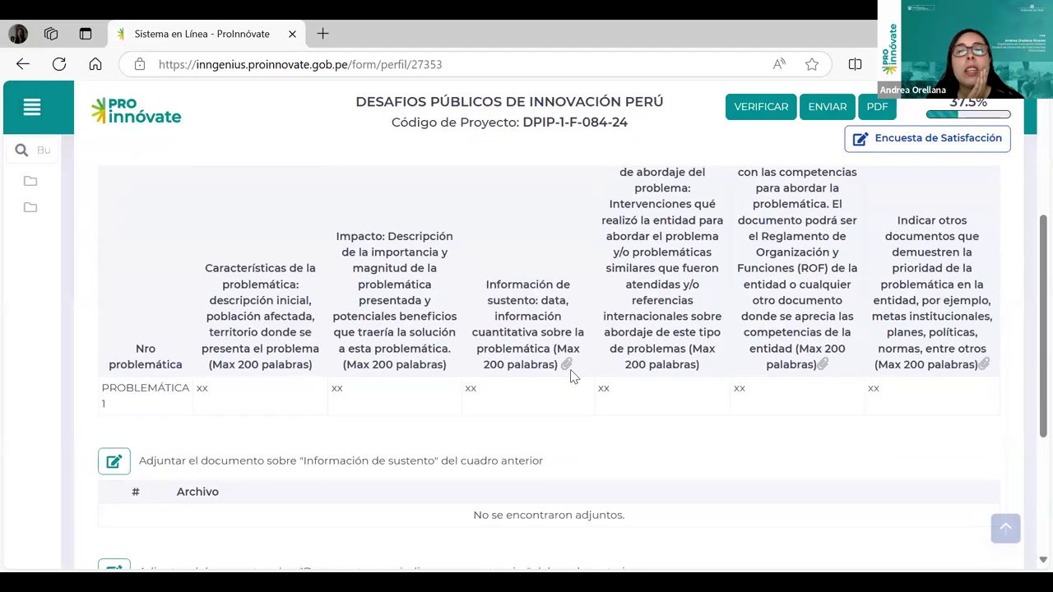
{"action": "scroll", "coordinate": [623, 431], "scroll_direction": "up", "scroll_amount": 3}
{"action": "scroll", "coordinate": [627, 435], "scroll_direction": "down", "scroll_amount": 3}
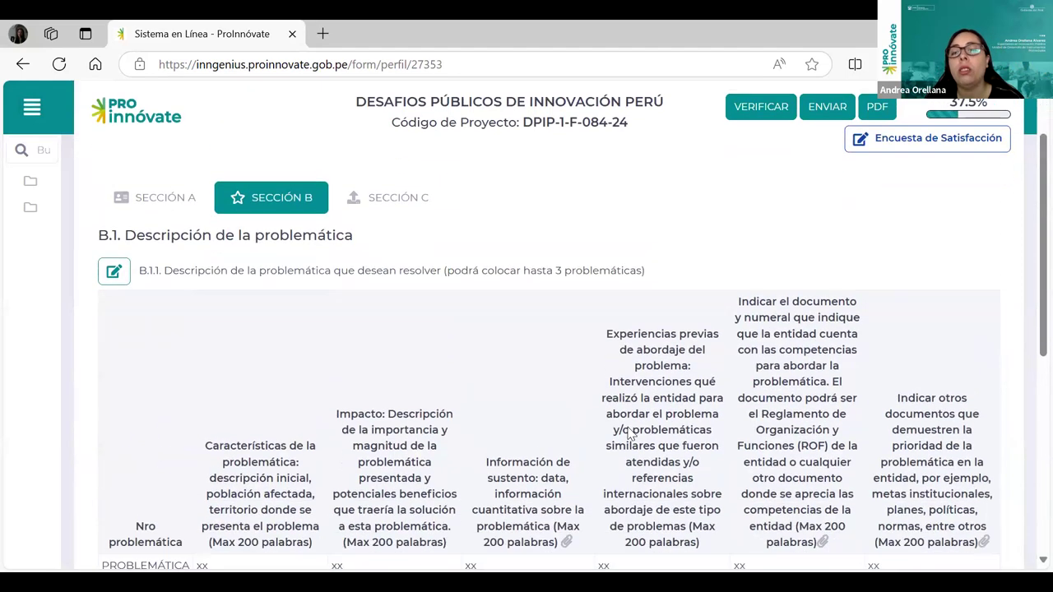
{"action": "scroll", "coordinate": [641, 428], "scroll_direction": "up", "scroll_amount": 3}
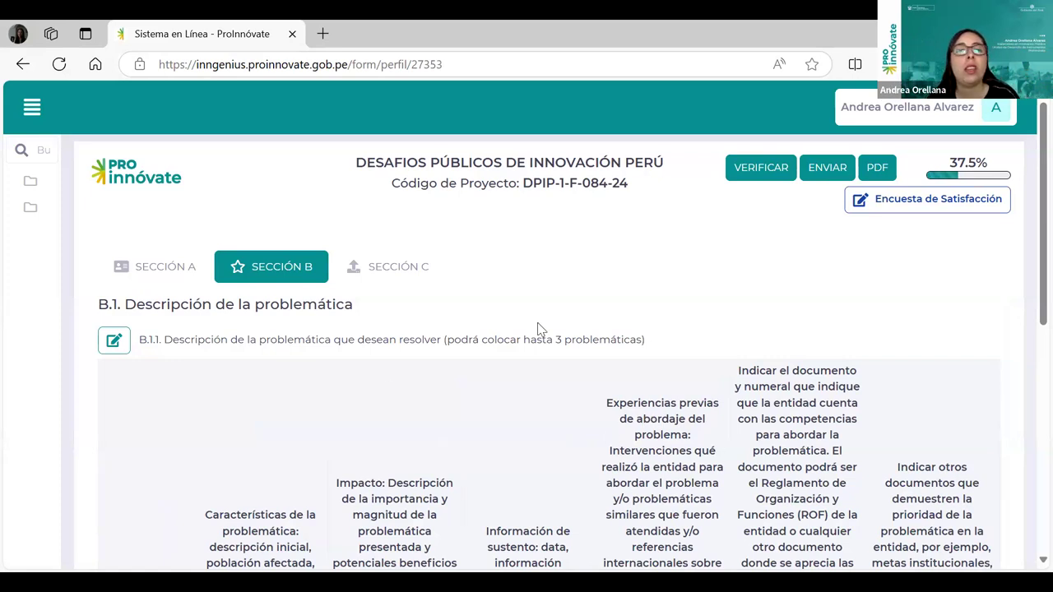
Open Sección C, note C.1.1's annex 3 and 37.5% progress, then try VERIFICAR and ENVIAR.
{"action": "left_click", "coordinate": [403, 271]}
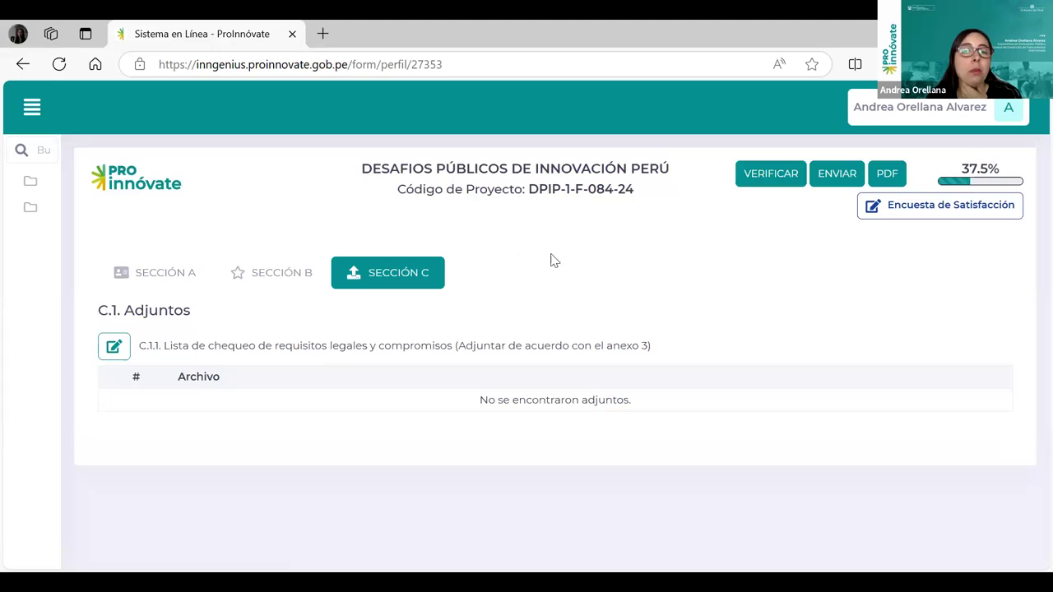
{"action": "left_click_drag", "start_coordinate": [585, 348], "coordinate": [667, 355]}
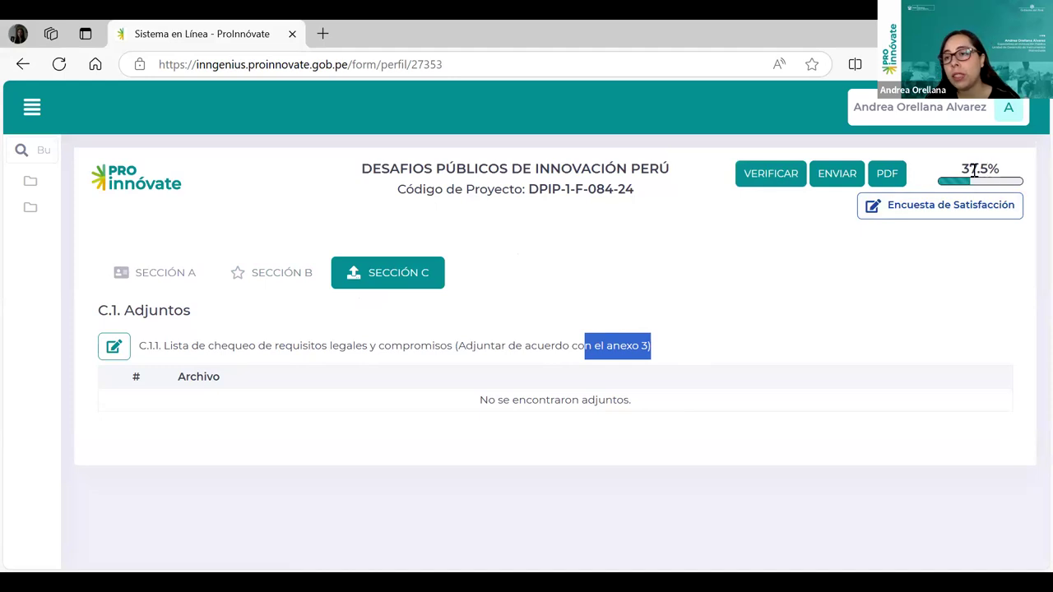
{"action": "left_click_drag", "start_coordinate": [999, 169], "coordinate": [971, 207]}
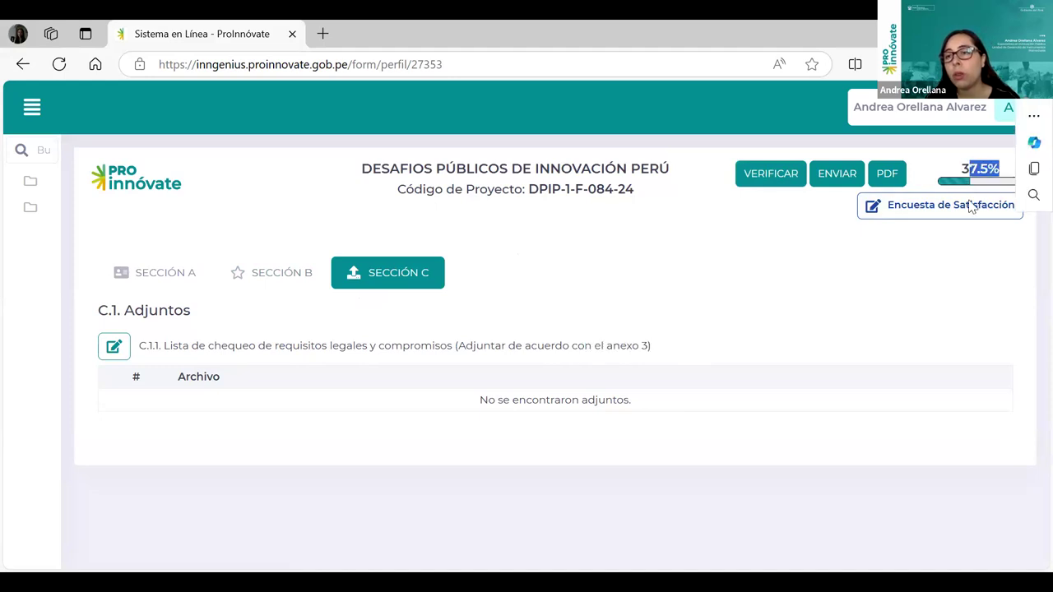
{"action": "left_click", "coordinate": [810, 297]}
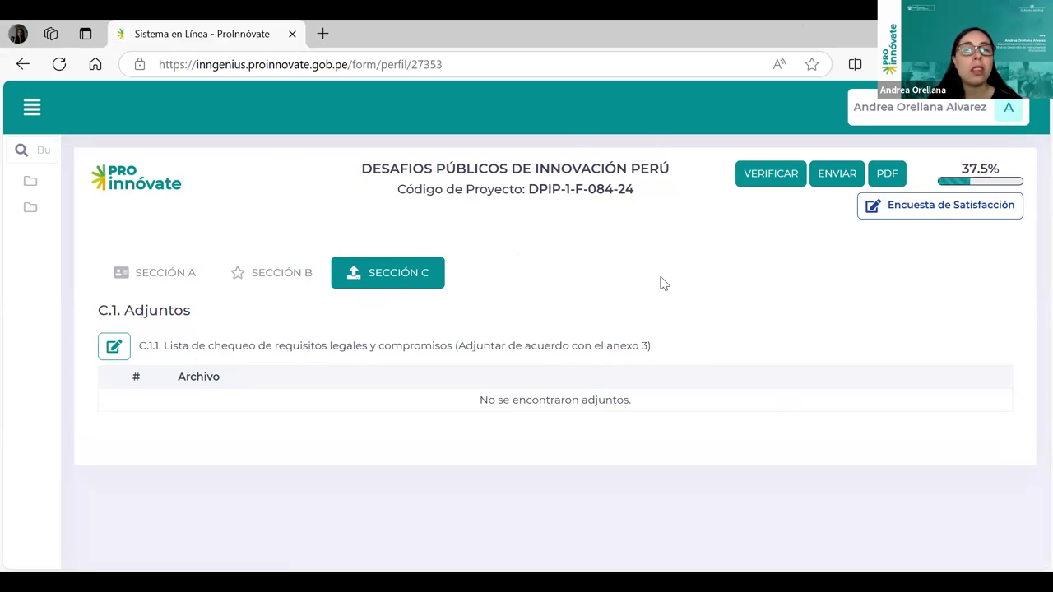
{"action": "left_click", "coordinate": [772, 179]}
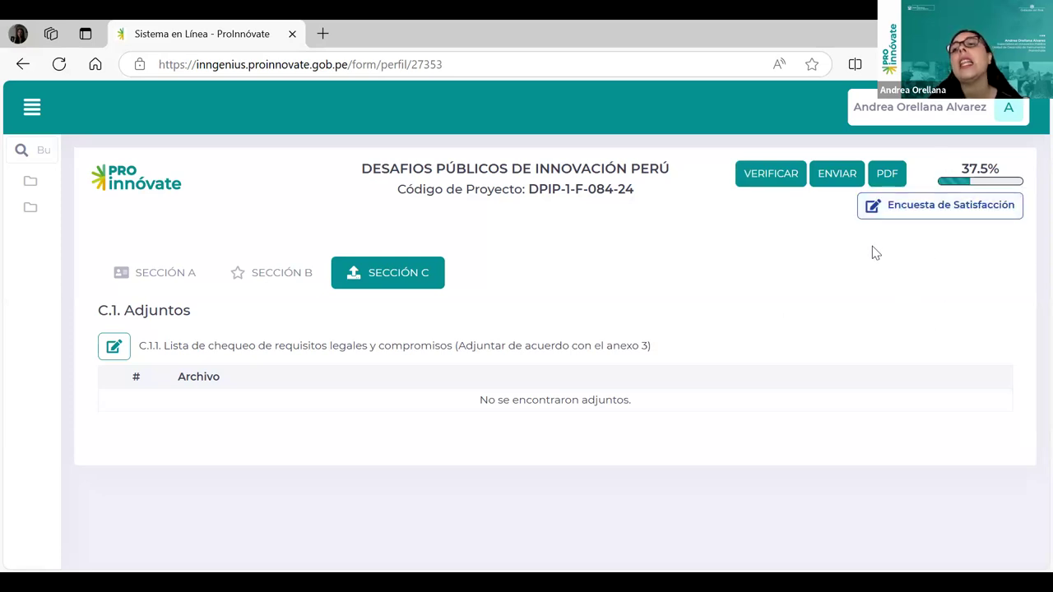
{"action": "left_click", "coordinate": [837, 183]}
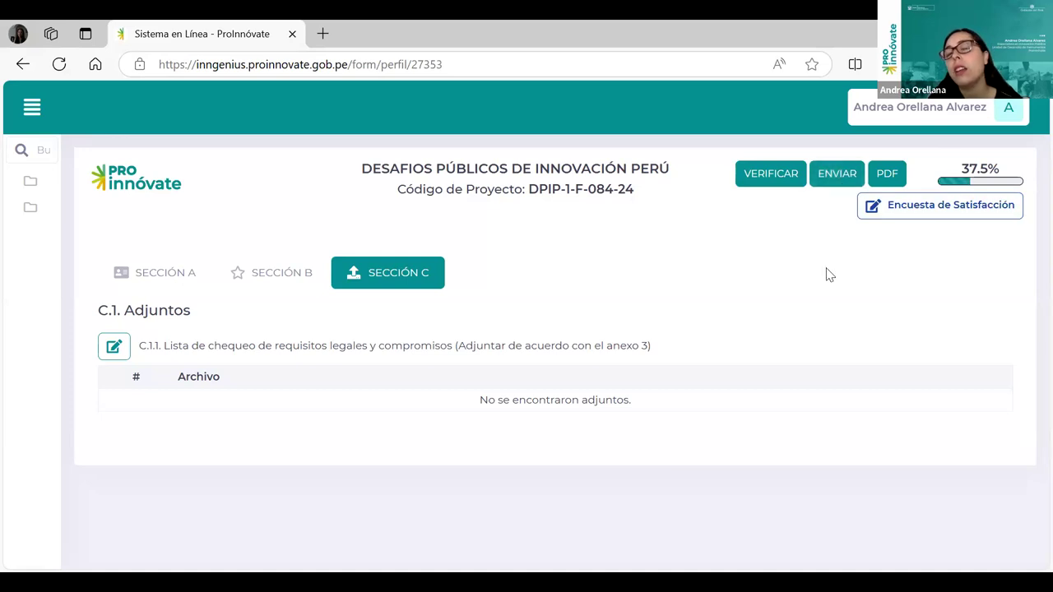